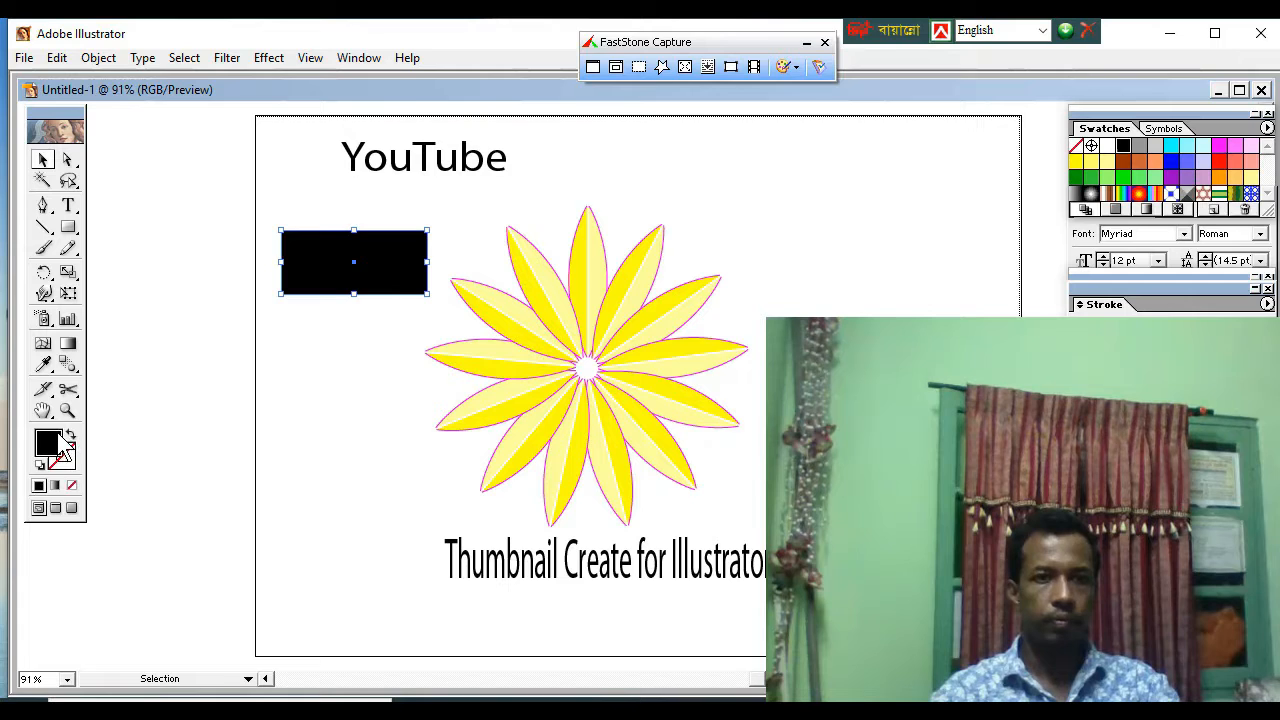
- Fill the selected black rectangle with the red swatch
{"action": "left_click", "coordinate": [1220, 163]}
{"action": "left_click", "coordinate": [465, 215]}
- Move the YouTube text onto the red rectangle and bring it to the front
{"action": "left_click", "coordinate": [453, 165]}
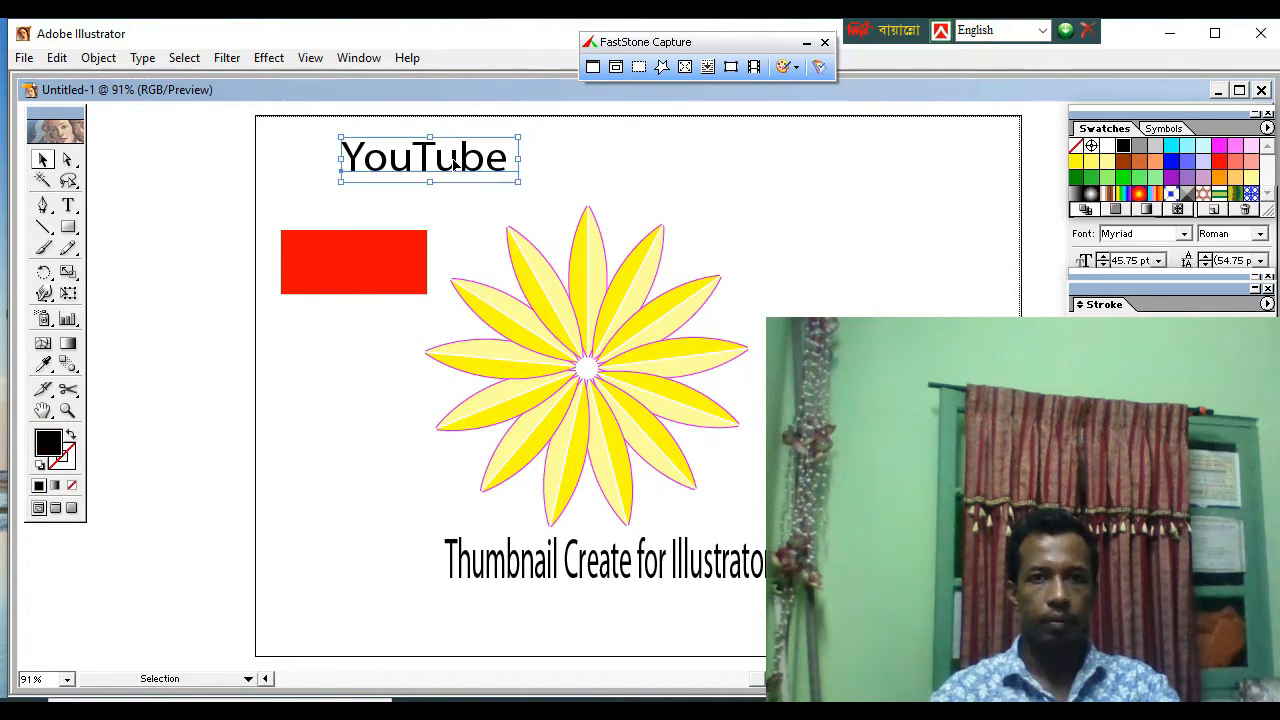
{"action": "left_click_drag", "start_coordinate": [447, 172], "coordinate": [397, 279]}
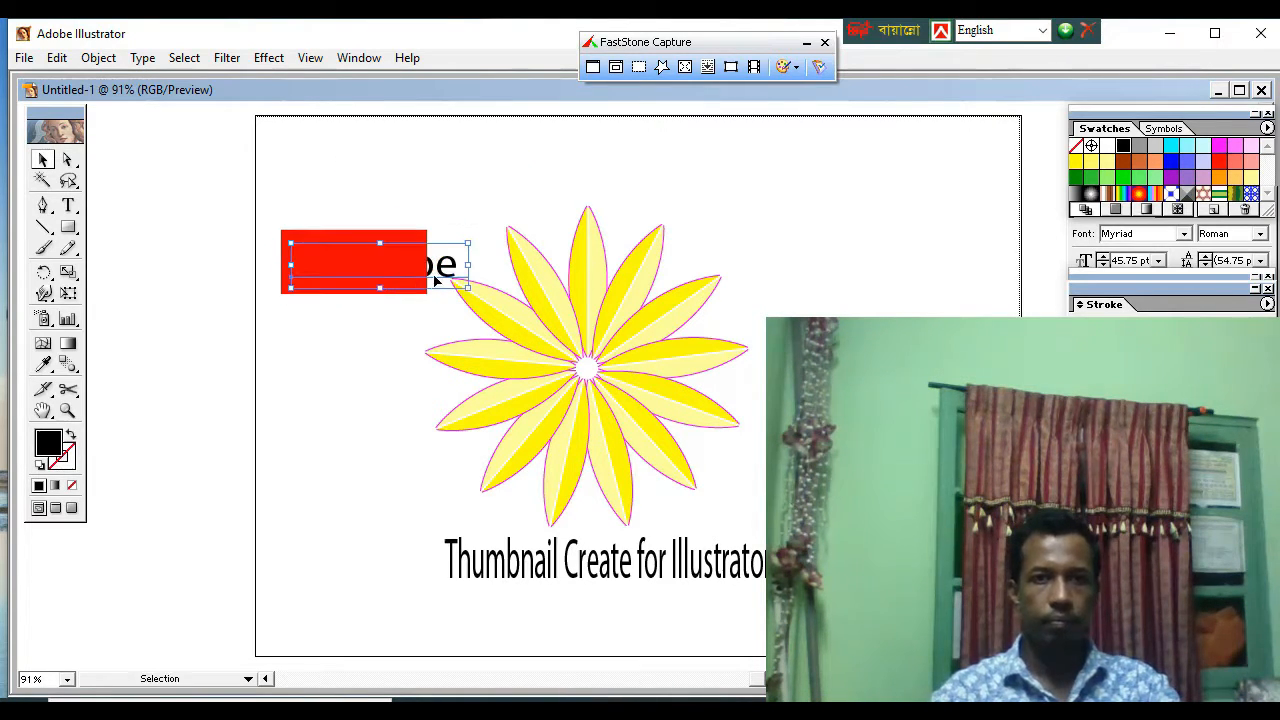
{"action": "right_click", "coordinate": [436, 264]}
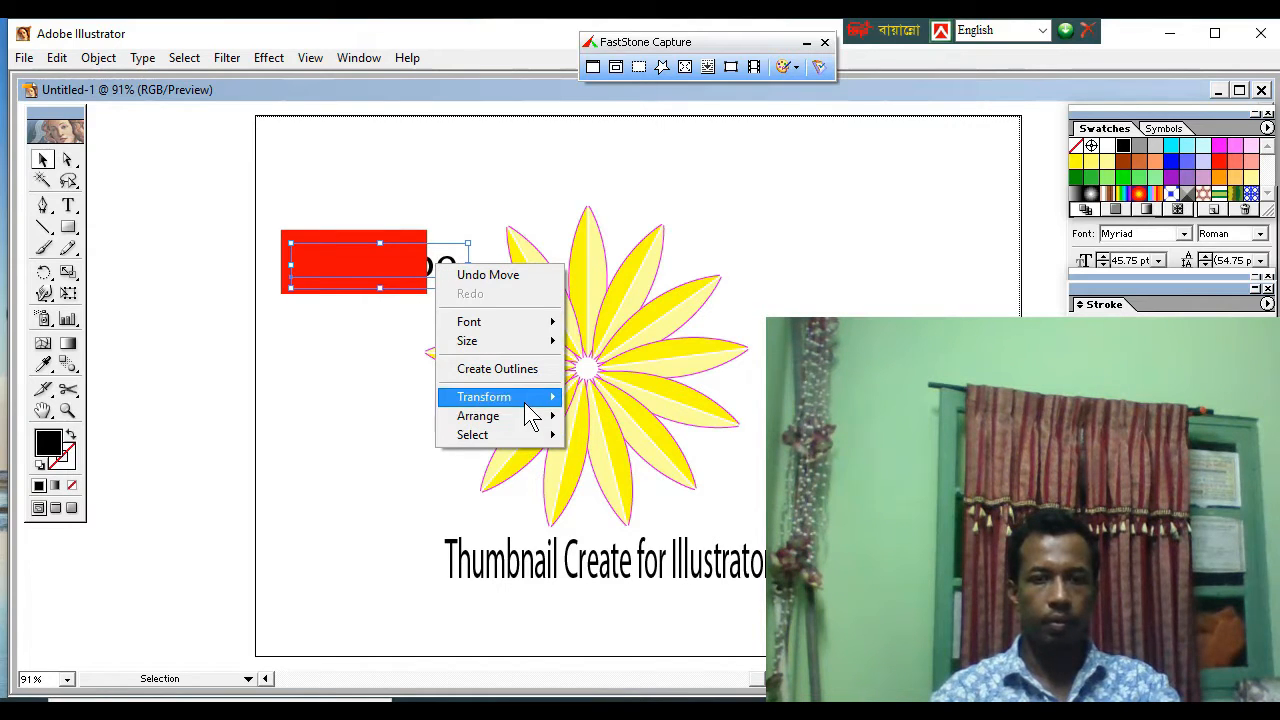
{"action": "mouse_move", "coordinate": [534, 397]}
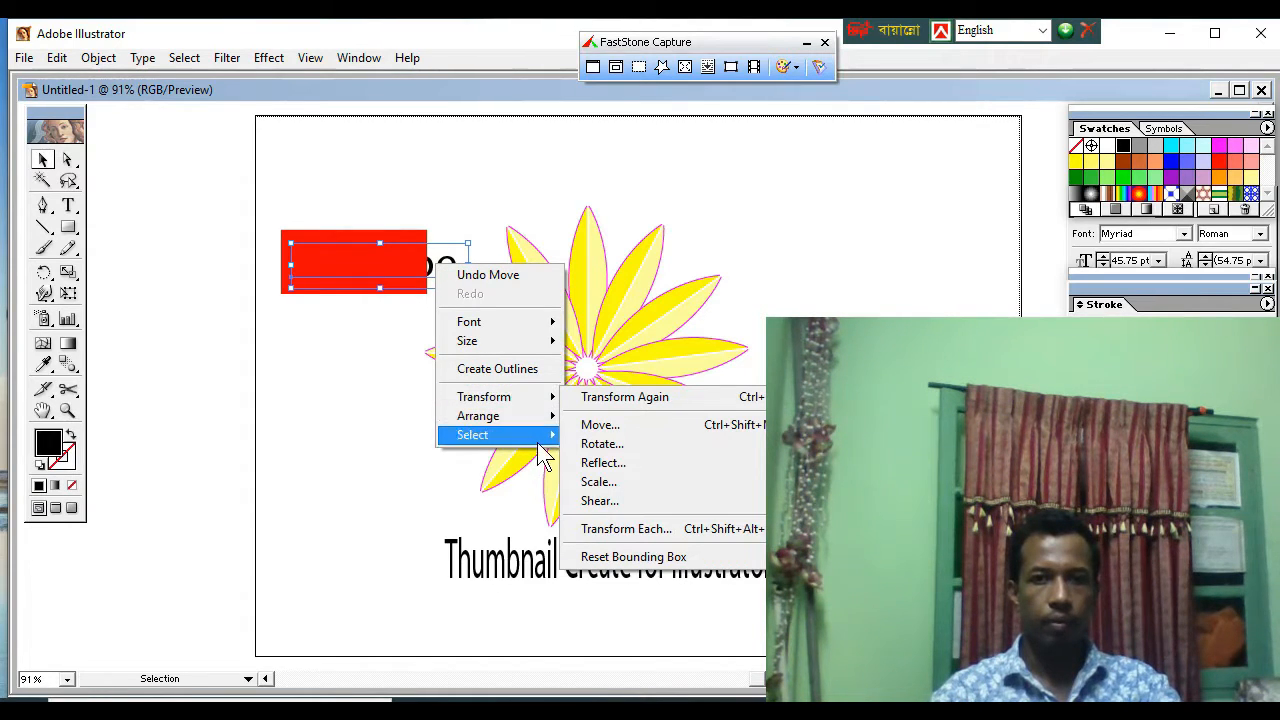
{"action": "mouse_move", "coordinate": [534, 420]}
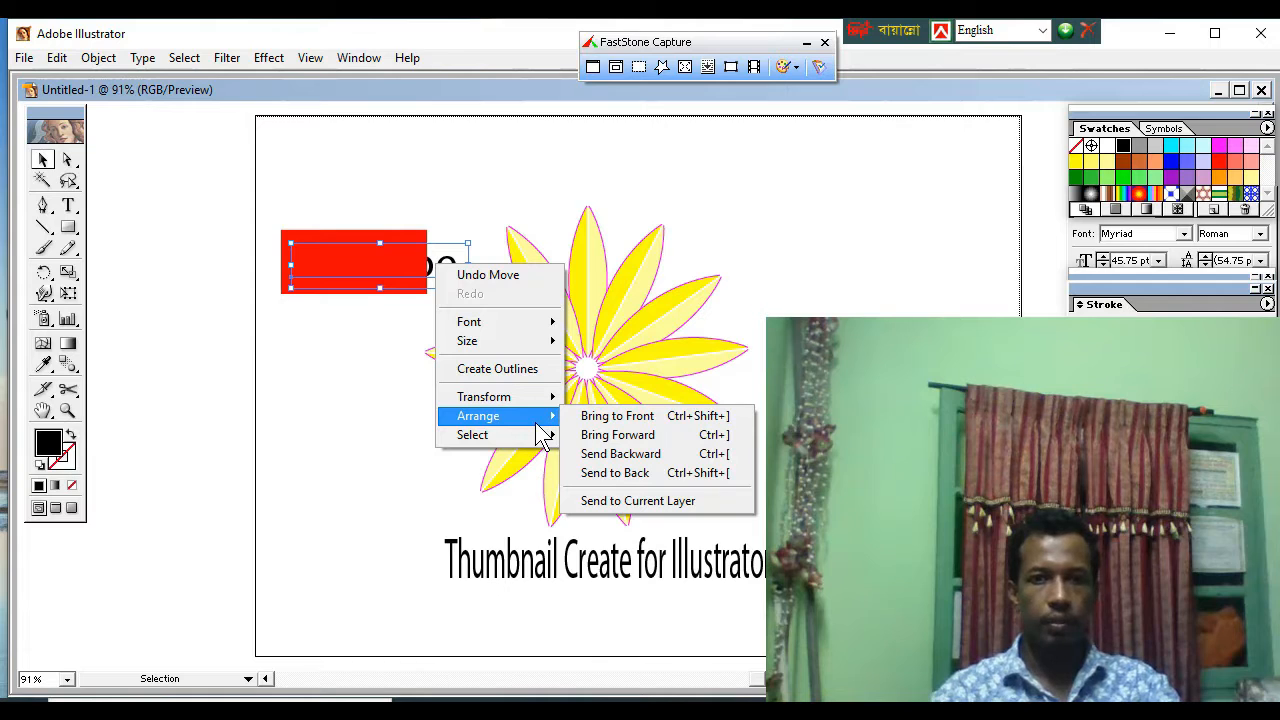
{"action": "left_click", "coordinate": [600, 418]}
{"action": "left_click", "coordinate": [363, 312]}
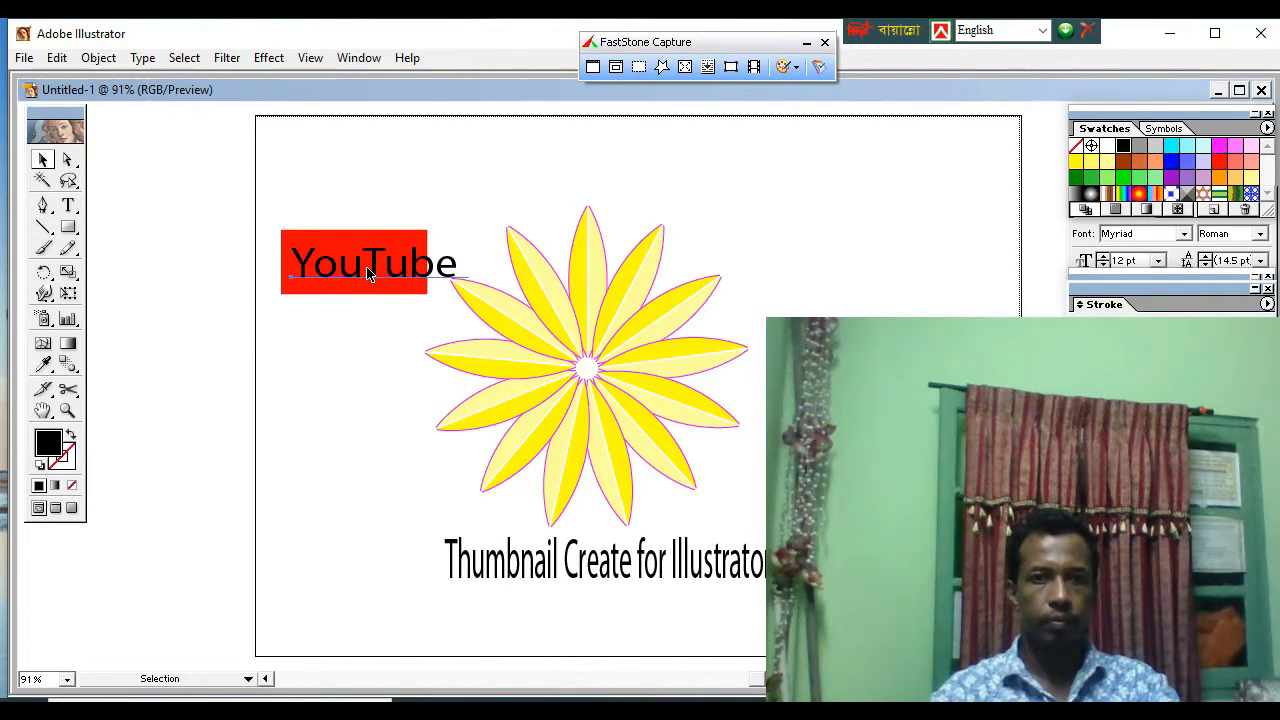
- Scale down the YouTube text so that it fits within the red rectangle
{"action": "left_click", "coordinate": [372, 276]}
{"action": "left_click_drag", "start_coordinate": [466, 286], "coordinate": [422, 280]}
{"action": "left_click", "coordinate": [469, 205]}
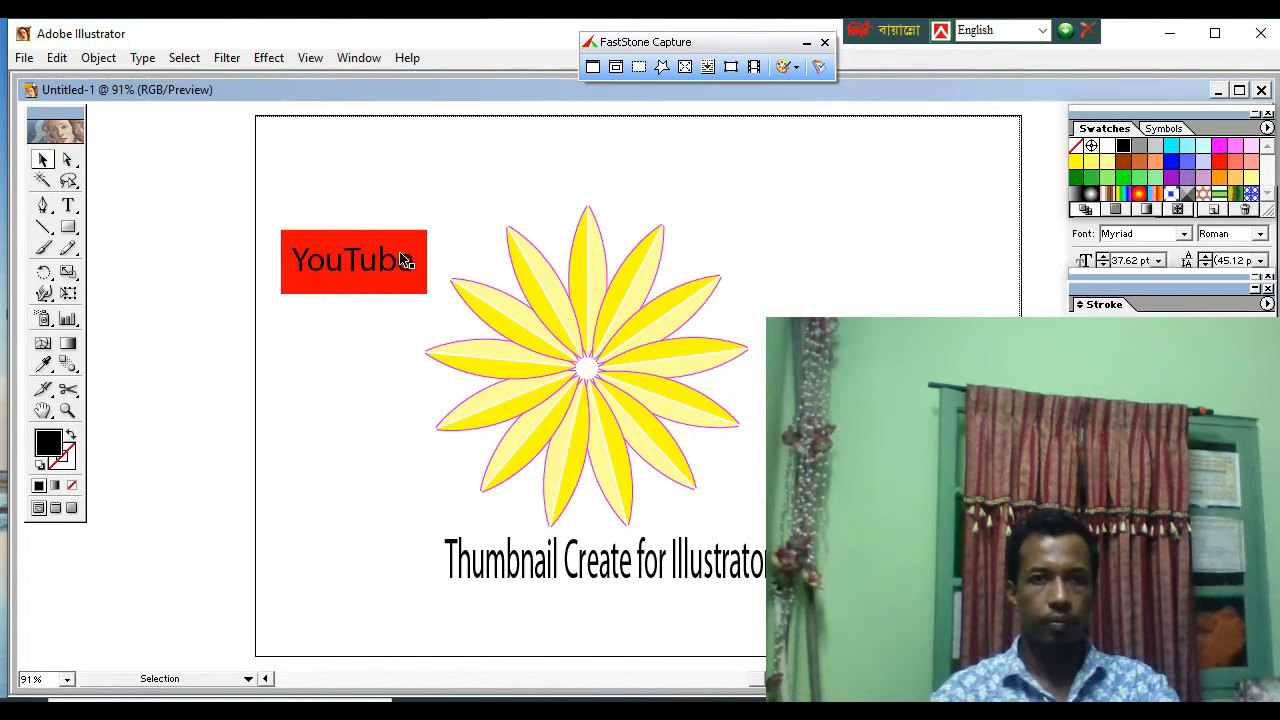
{"action": "left_click", "coordinate": [391, 263]}
{"action": "left_click", "coordinate": [352, 176]}
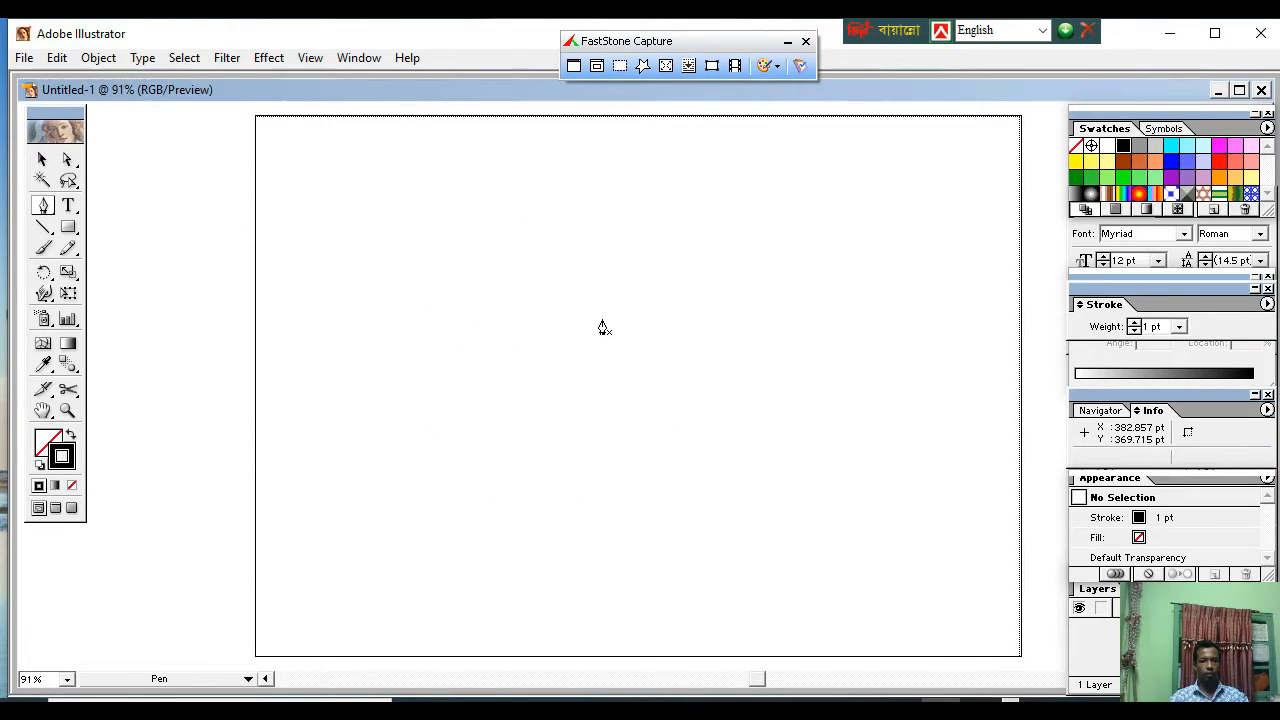
- Draw an open arc with the Pen tool, bulging to the left, about 39 pt wide and 196 pt tall, near the artboard's centre
{"action": "left_click", "coordinate": [590, 252]}
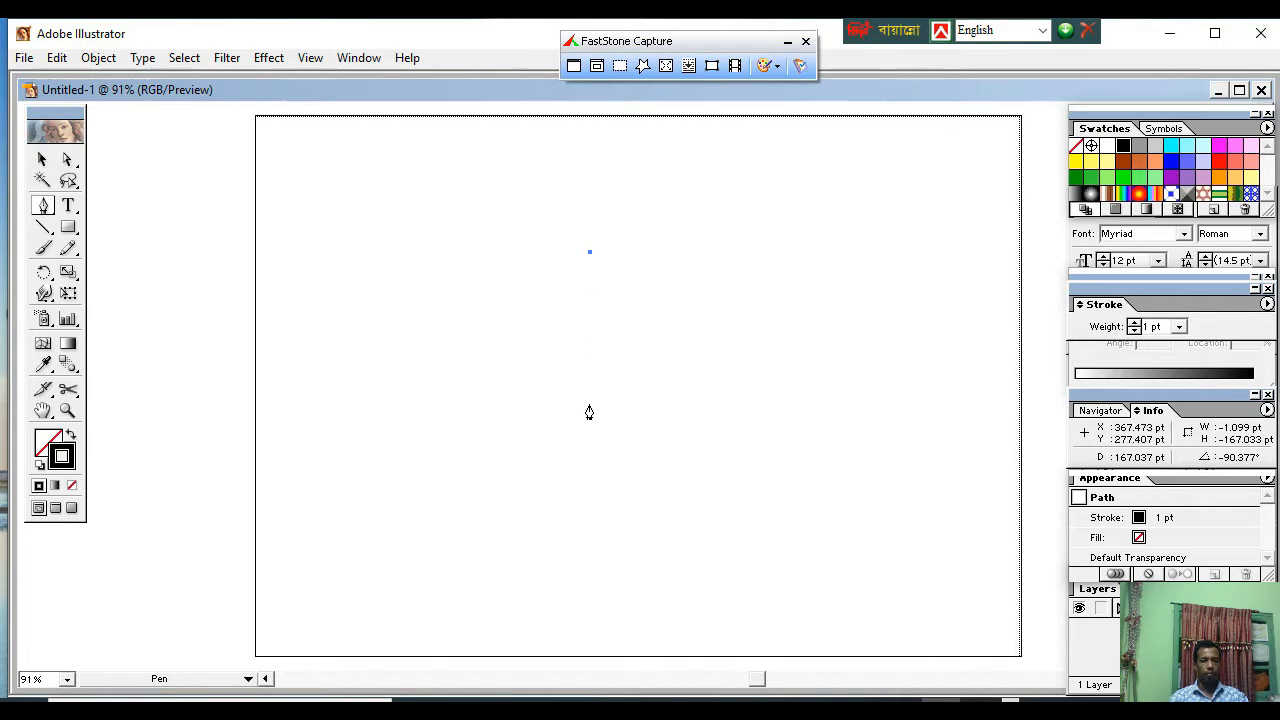
{"action": "left_click_drag", "start_coordinate": [589, 429], "coordinate": [674, 534]}
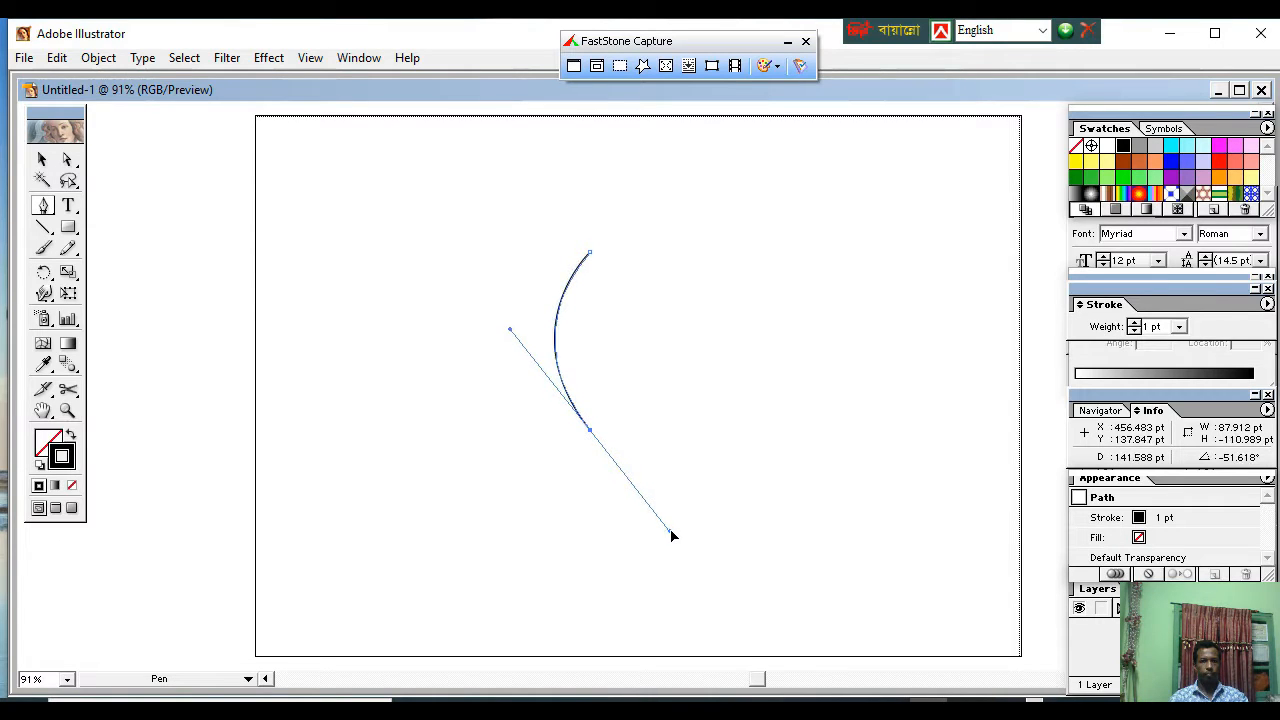
{"action": "left_click", "coordinate": [589, 431]}
{"action": "left_click", "coordinate": [589, 431]}
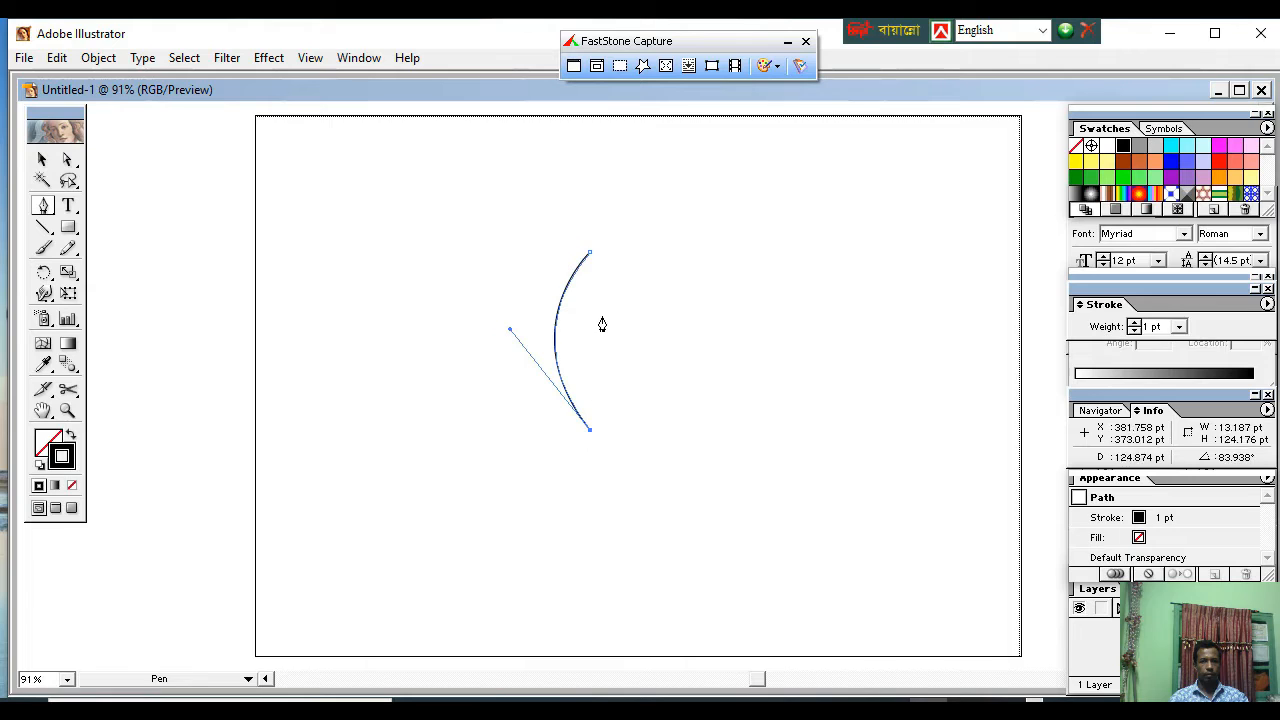
{"action": "left_click", "coordinate": [592, 257]}
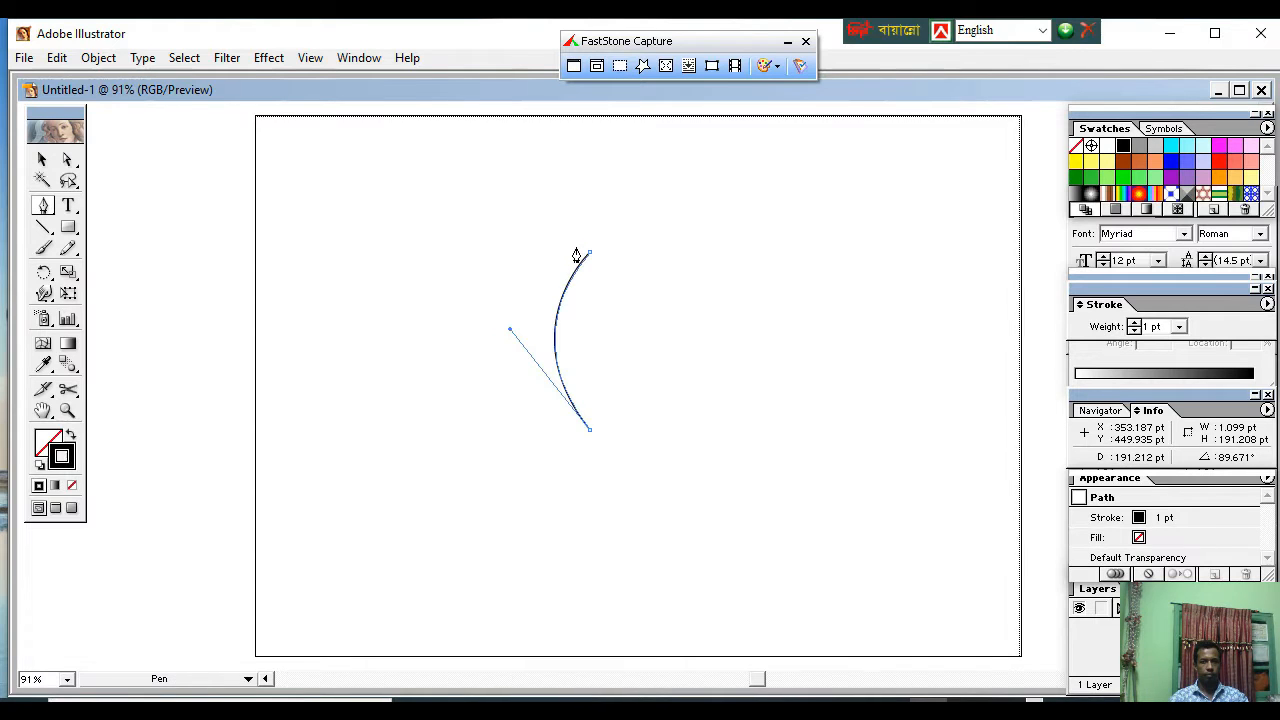
{"action": "left_click", "coordinate": [578, 269], "text": "ctrl"}
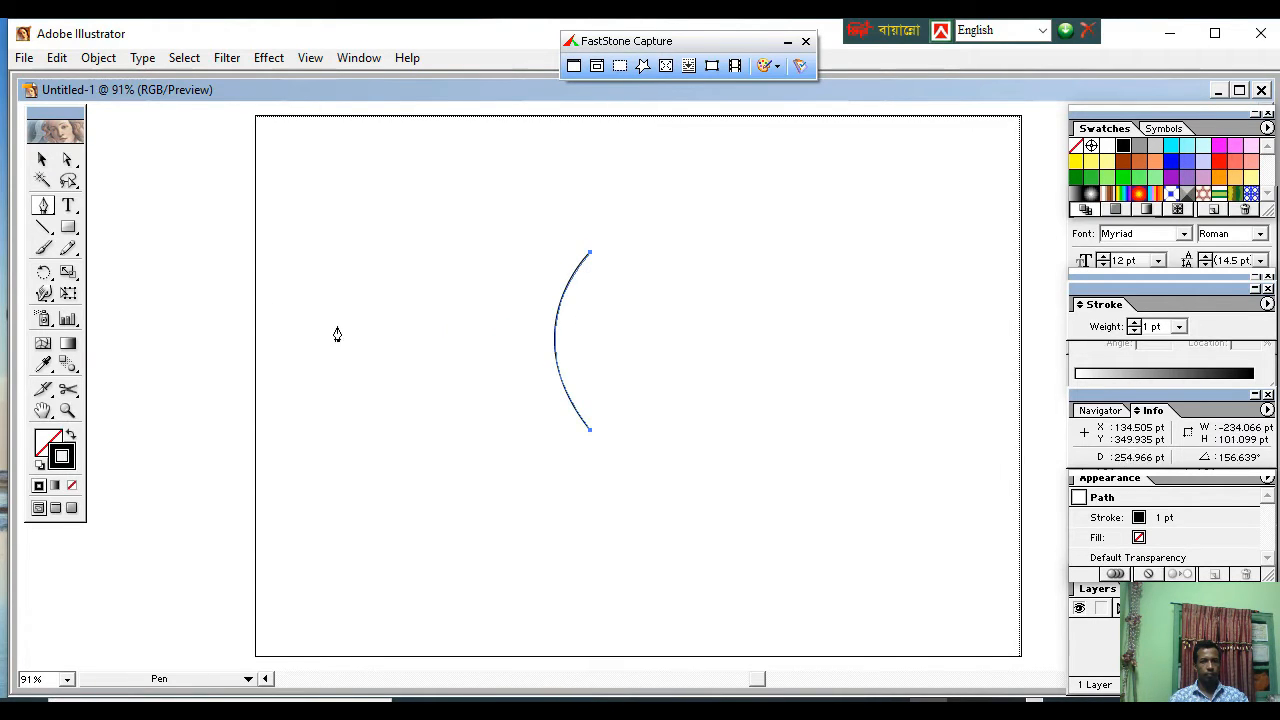
{"action": "left_click", "coordinate": [41, 159]}
{"action": "left_click", "coordinate": [474, 313]}
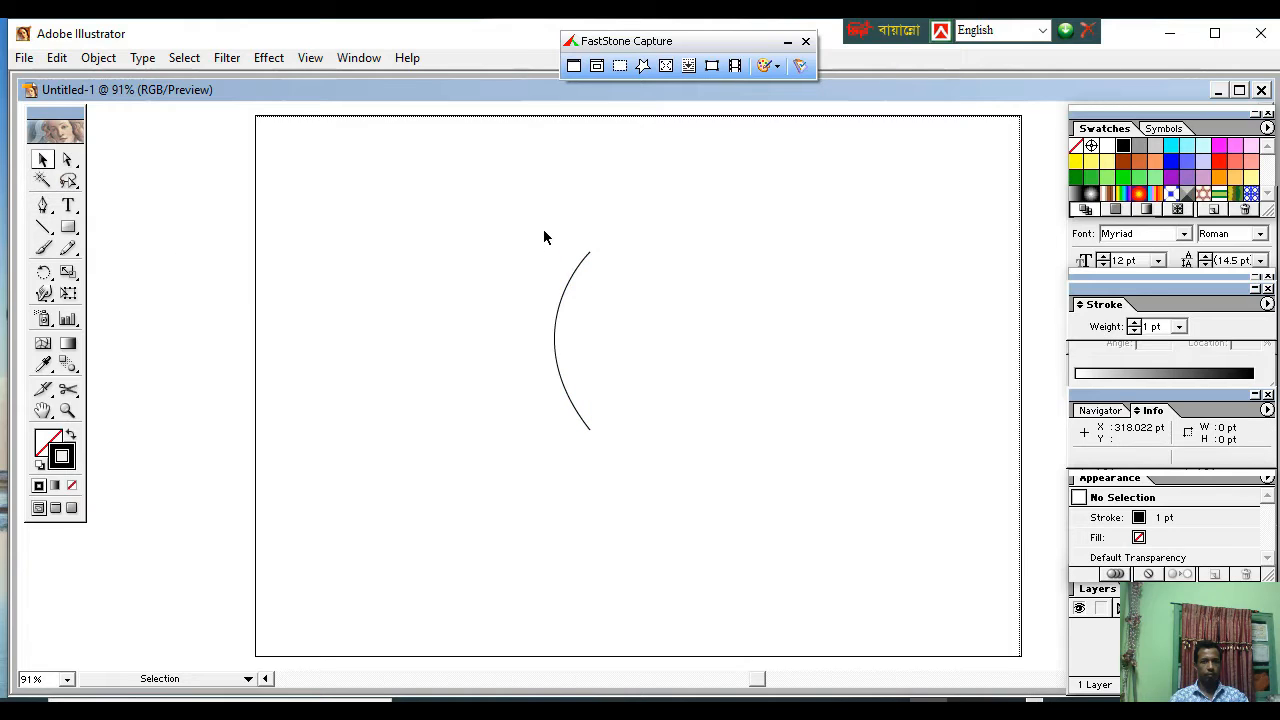
- Fill the arc shape with bright yellow, keeping its black stroke
{"action": "left_click_drag", "start_coordinate": [544, 237], "coordinate": [645, 430]}
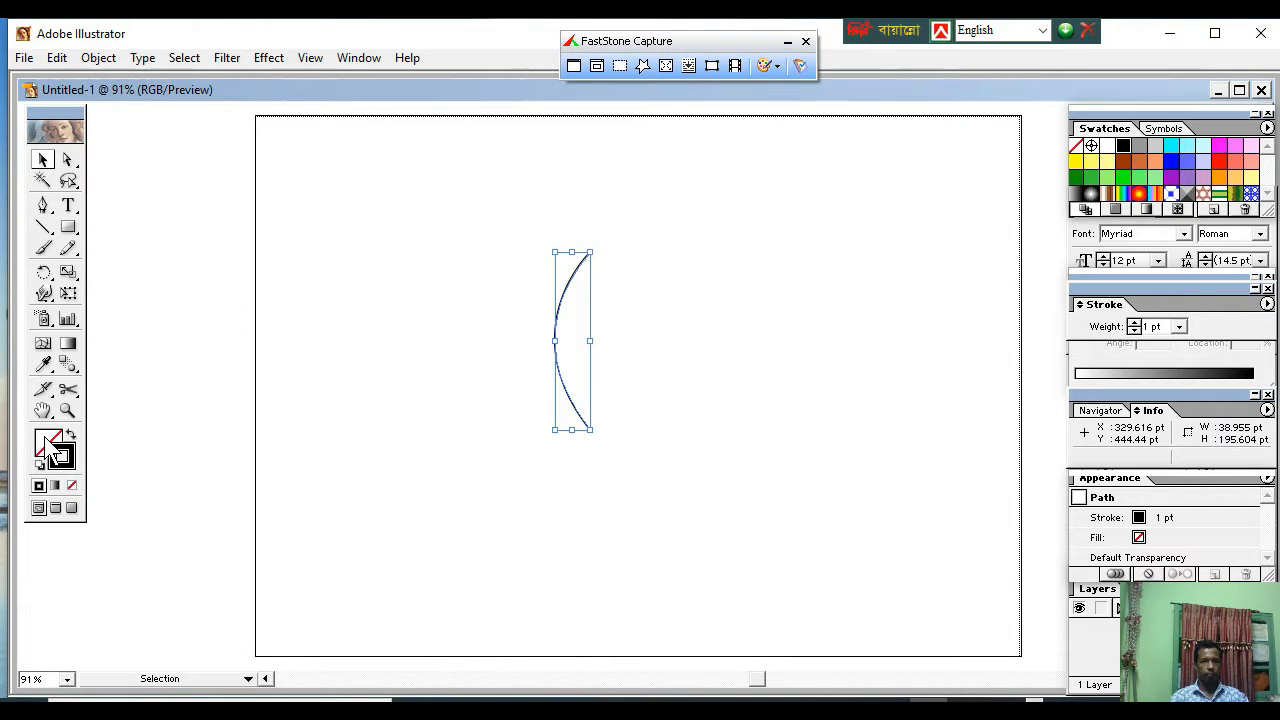
{"action": "key", "text": "x"}
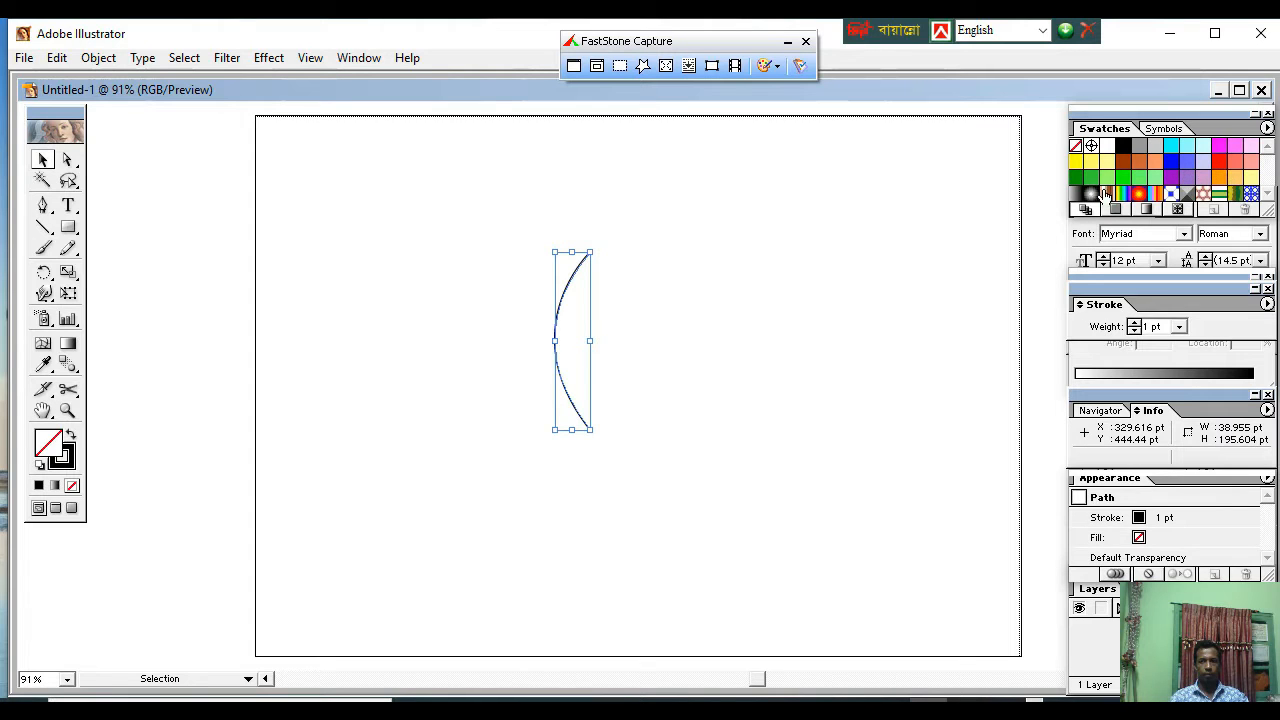
{"action": "left_click", "coordinate": [1074, 164]}
{"action": "left_click", "coordinate": [583, 423]}
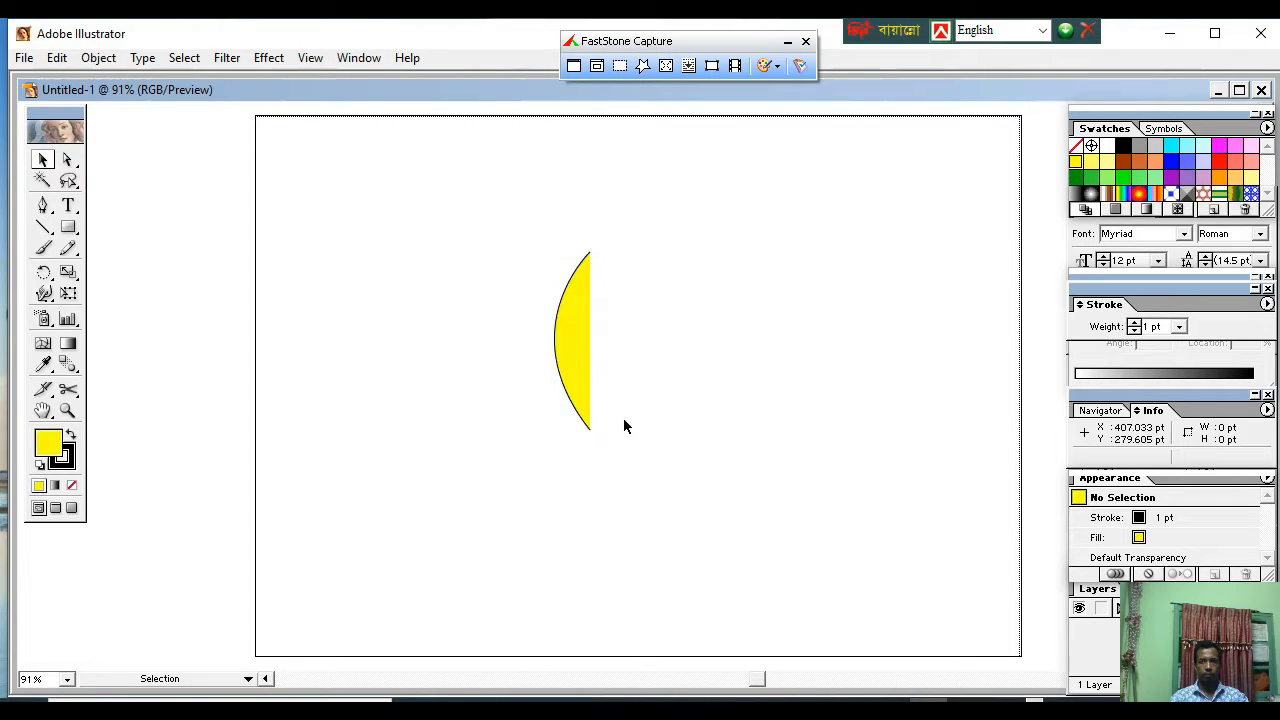
- Create a reflected copy of the yellow half-petal using the Reflect tool with an axis angle of 180°
{"action": "left_click_drag", "start_coordinate": [622, 446], "coordinate": [524, 276]}
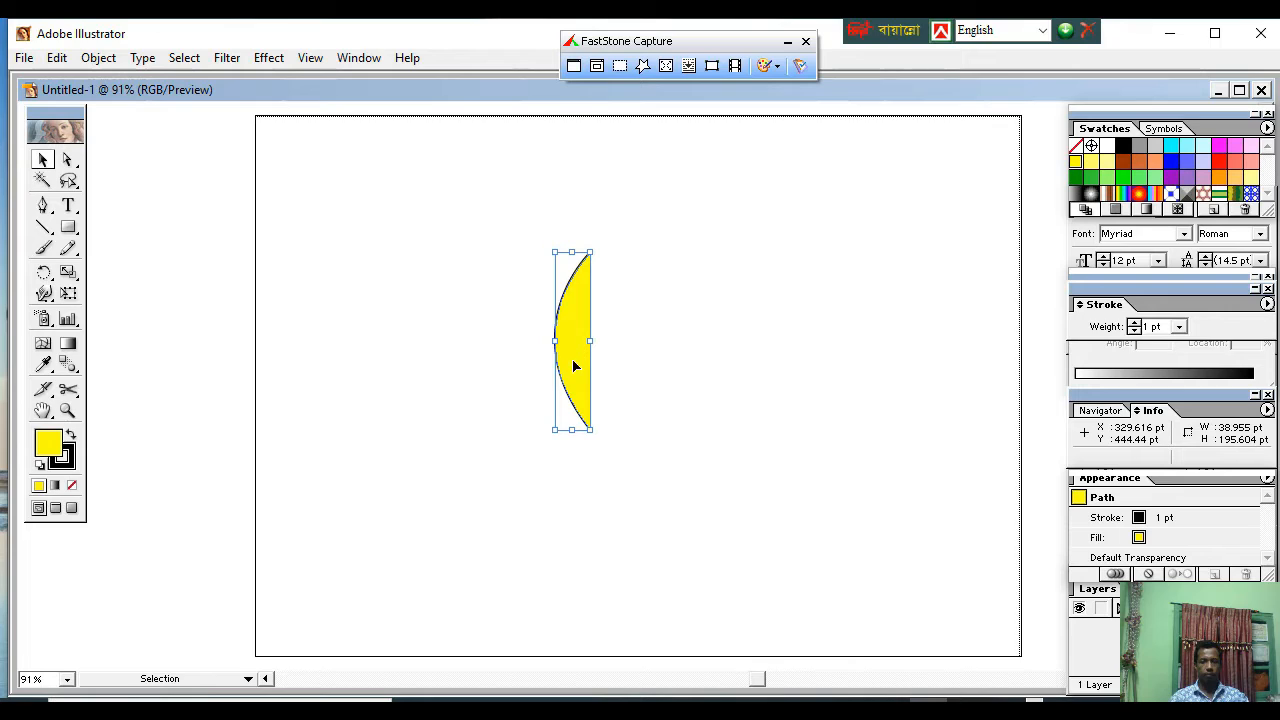
{"action": "left_click", "coordinate": [44, 272]}
{"action": "left_click", "coordinate": [46, 271]}
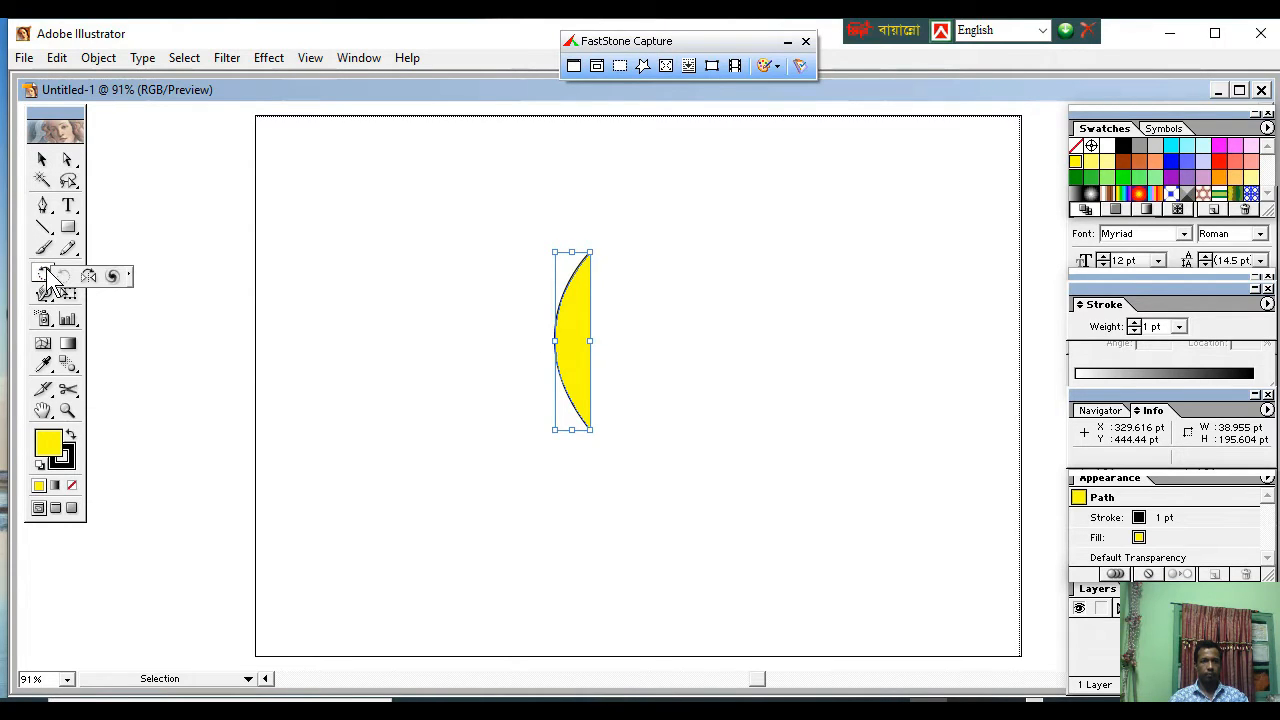
{"action": "left_click", "coordinate": [44, 272]}
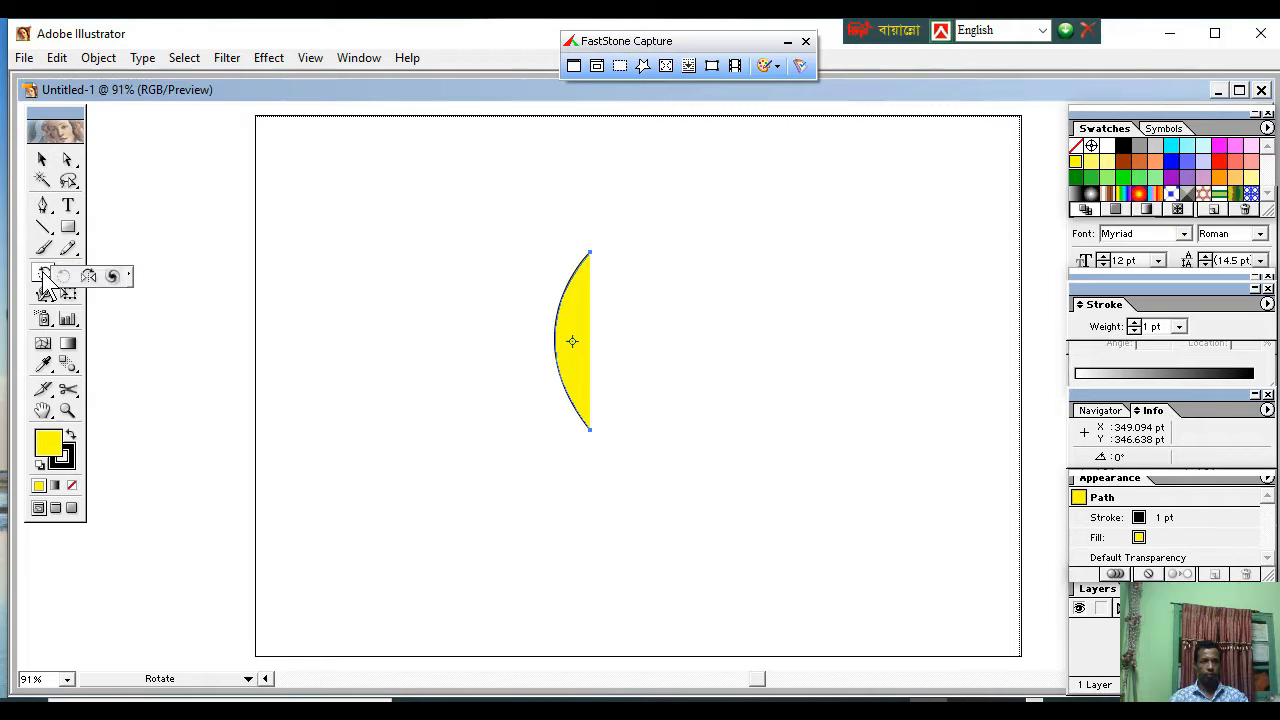
{"action": "left_click", "coordinate": [88, 278]}
{"action": "double_click", "coordinate": [44, 273]}
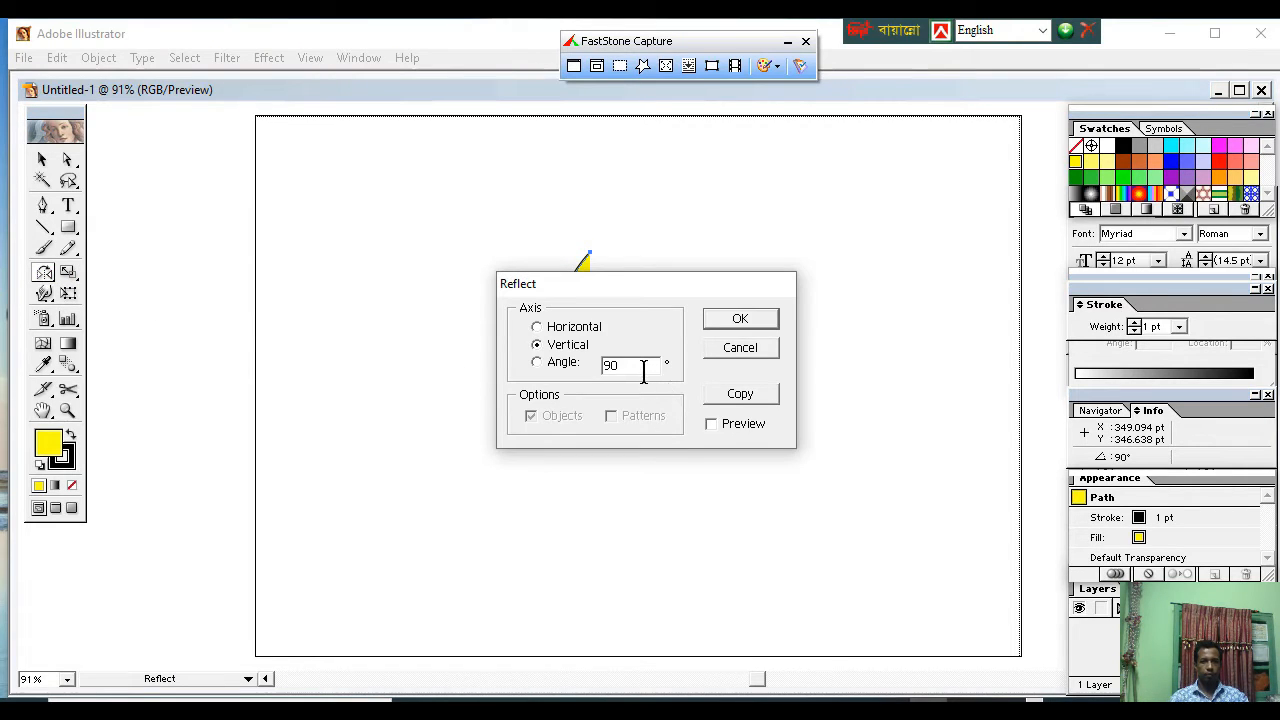
{"action": "double_click", "coordinate": [610, 365]}
{"action": "type", "text": "18"}
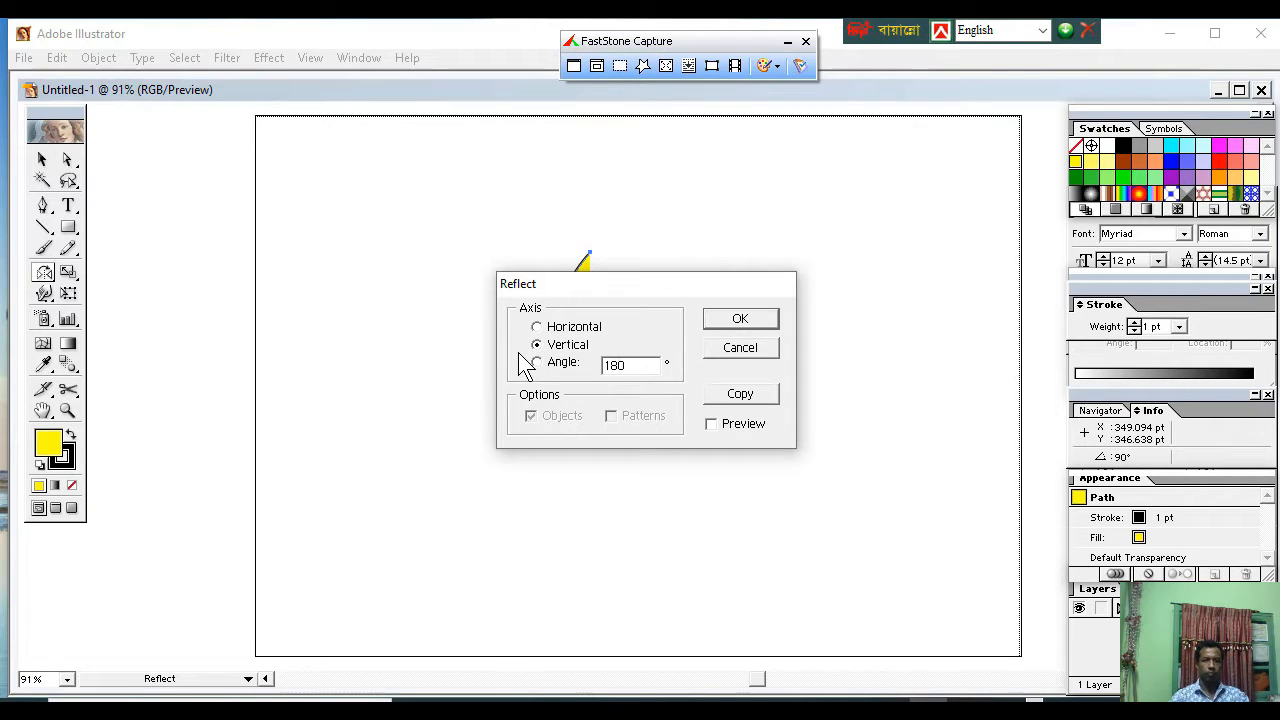
{"action": "left_click", "coordinate": [752, 395]}
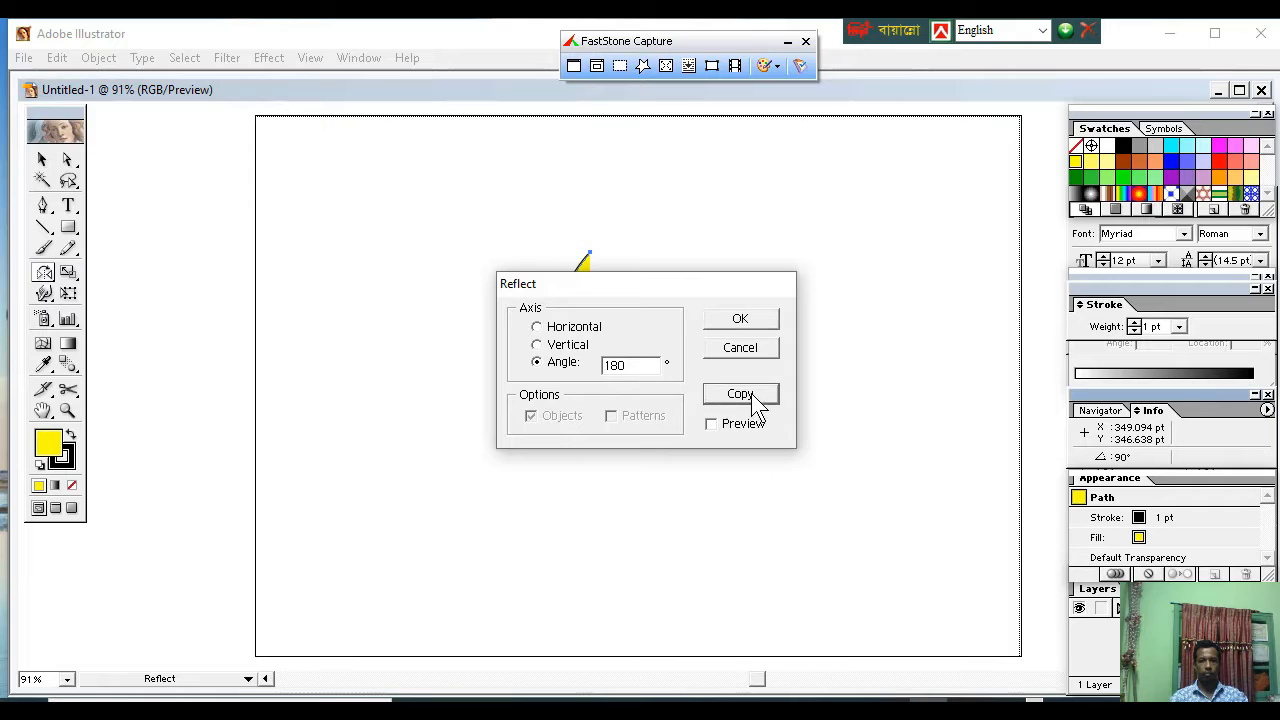
- Nudge the copied half-petal to the right until it sits just beyond the original's straight edge
{"action": "left_click", "coordinate": [43, 161]}
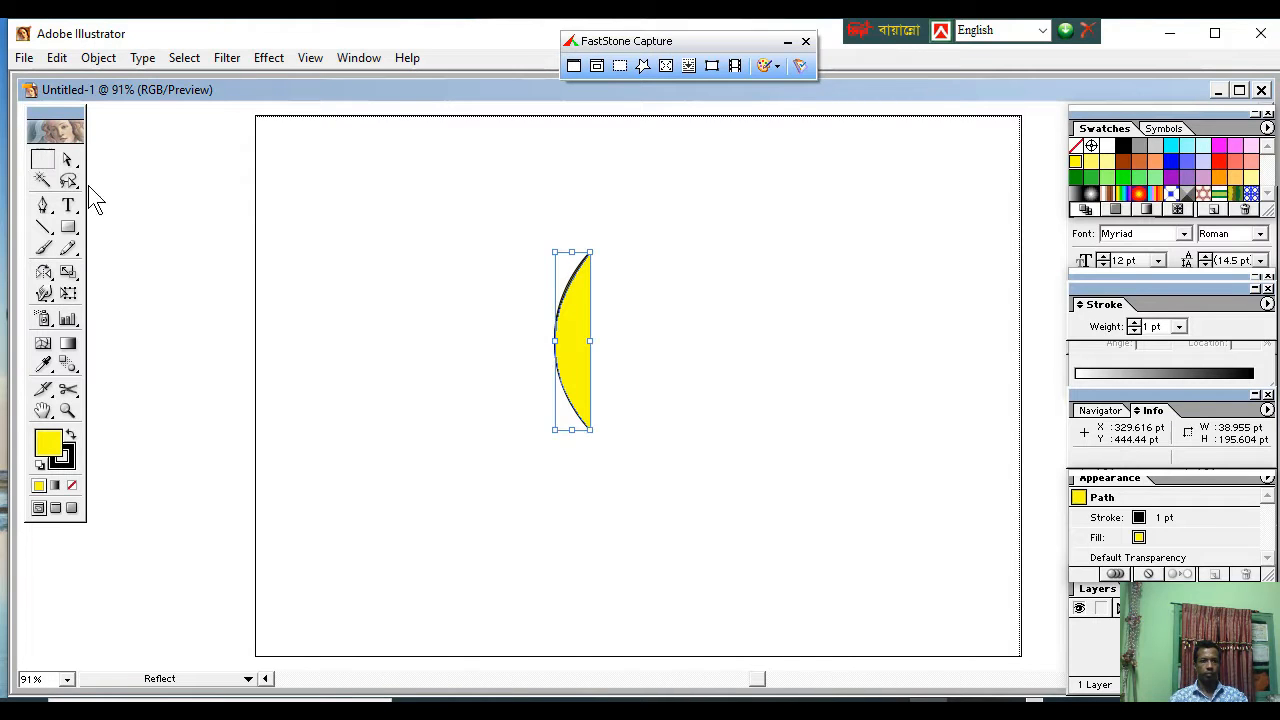
{"action": "key", "text": "Right"}
{"action": "key", "text": "Right"}
{"action": "key", "text": "Right"}
{"action": "key", "text": "Right"}
{"action": "key", "text": "Right"}
{"action": "key", "text": "Right"}
{"action": "key", "text": "Right"}
{"action": "key", "text": "Right"}
{"action": "key", "text": "Right"}
{"action": "key", "text": "Right"}
{"action": "key", "text": "Right"}
{"action": "key", "text": "Right"}
{"action": "key", "text": "Right"}
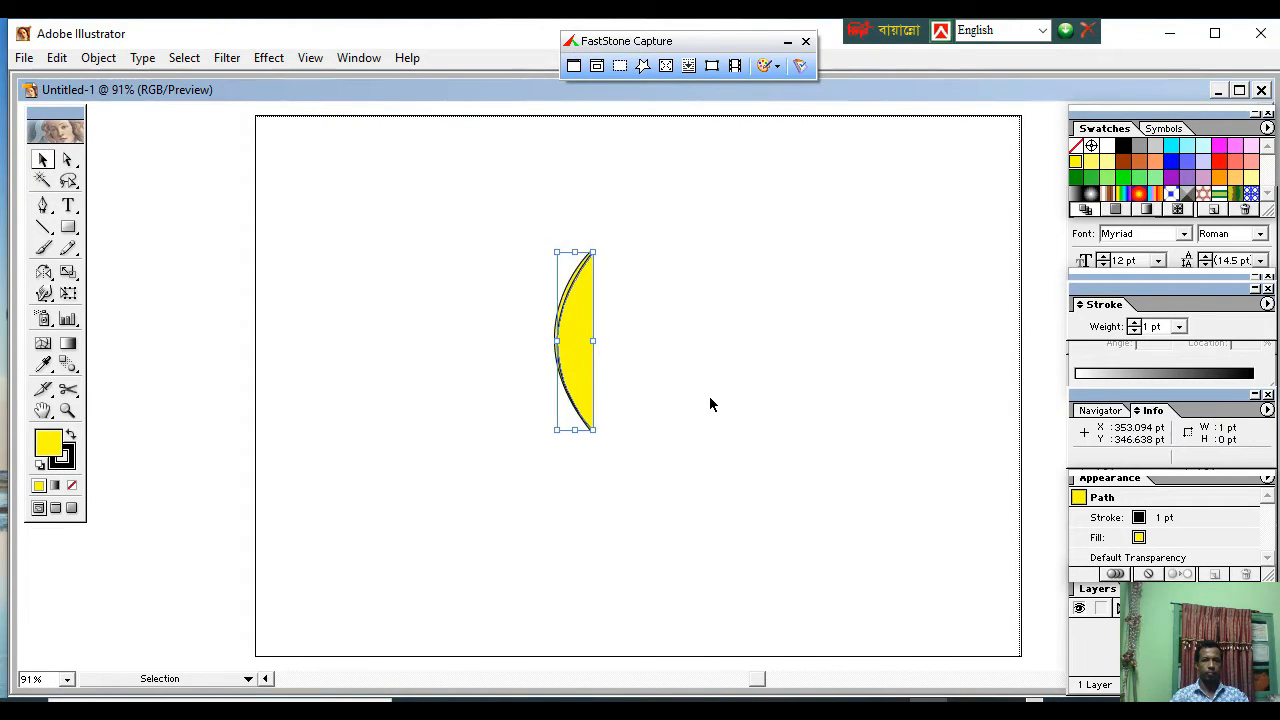
{"action": "key", "text": "Right"}
{"action": "key", "text": "Right"}
{"action": "key", "text": "Right"}
{"action": "key", "text": "Right"}
{"action": "key", "text": "Right"}
{"action": "key", "text": "Right"}
{"action": "key", "text": "Right"}
{"action": "key", "text": "Right"}
{"action": "key", "text": "Right"}
{"action": "key", "text": "Right"}
{"action": "key", "text": "Right"}
{"action": "key", "text": "Right"}
{"action": "key", "text": "Right"}
{"action": "key", "text": "Right"}
{"action": "key", "text": "Right"}
{"action": "key", "text": "Right"}
{"action": "key", "text": "Right"}
{"action": "key", "text": "Right"}
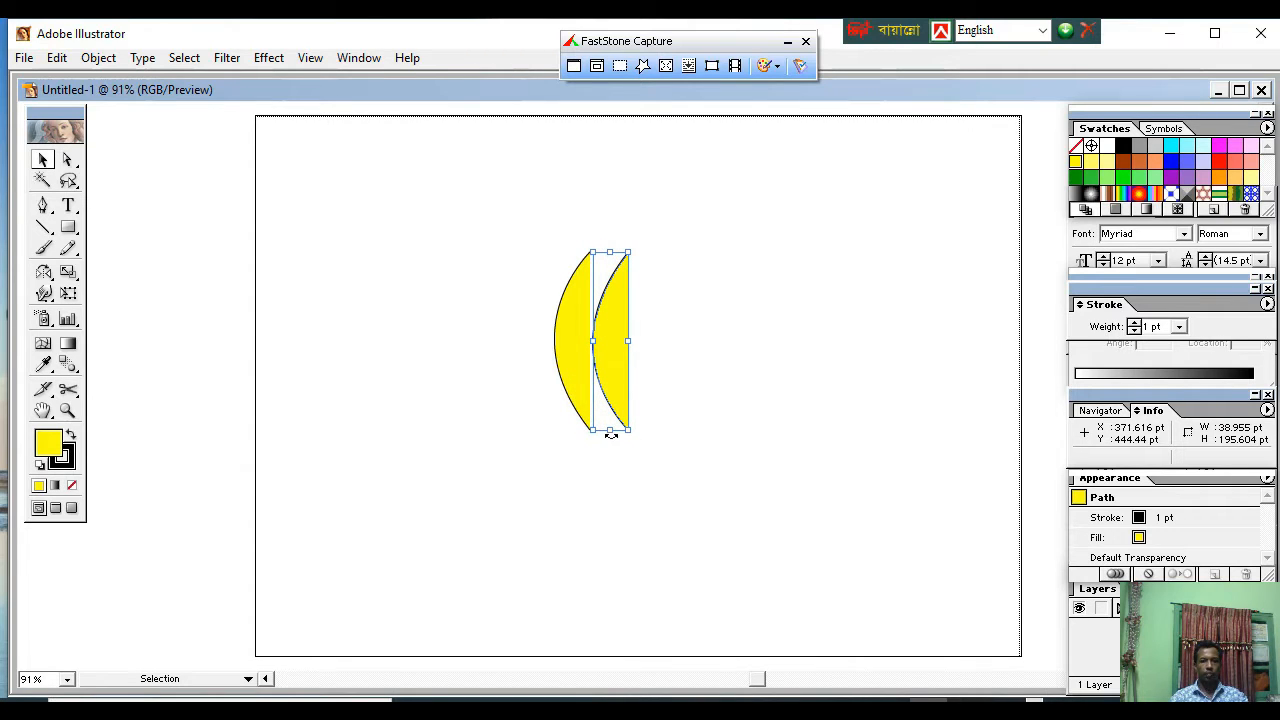
- Rotate the copied half-petal 180° so that both straight edges face each other and form a whole petal
{"action": "left_click_drag", "start_coordinate": [610, 434], "coordinate": [611, 217]}
{"action": "left_click_drag", "start_coordinate": [660, 424], "coordinate": [614, 328]}
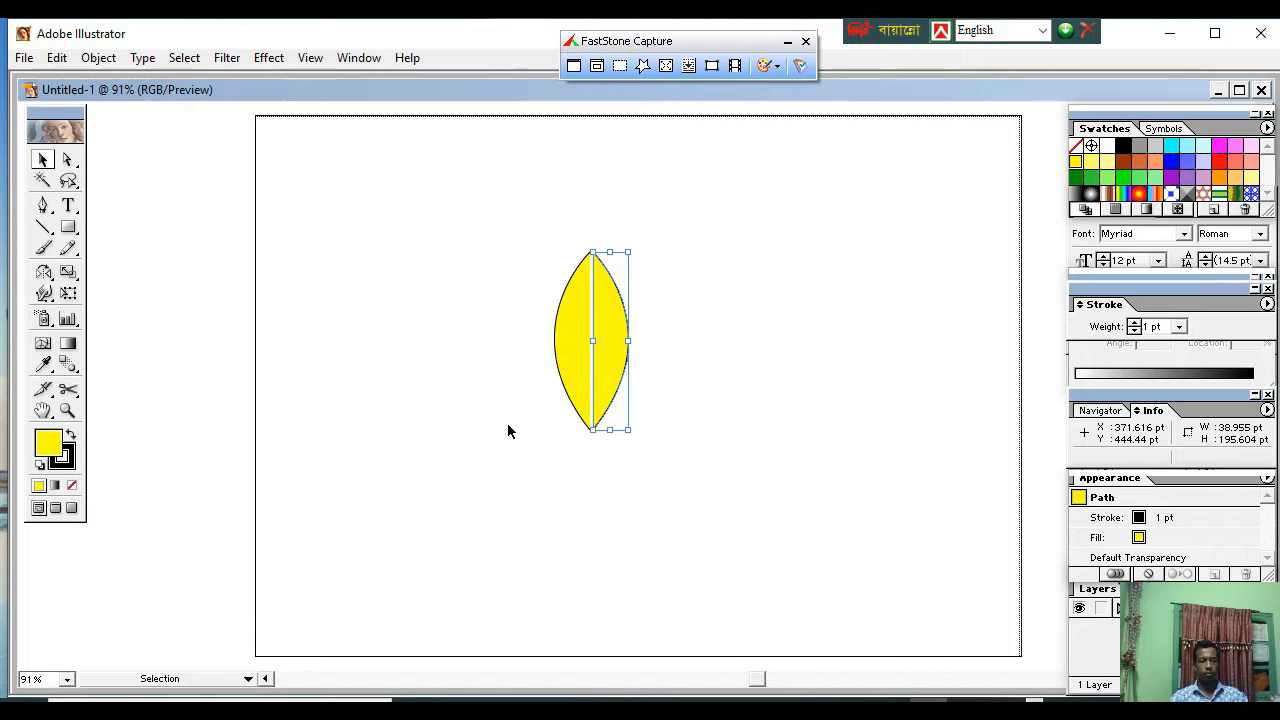
{"action": "left_click", "coordinate": [632, 412]}
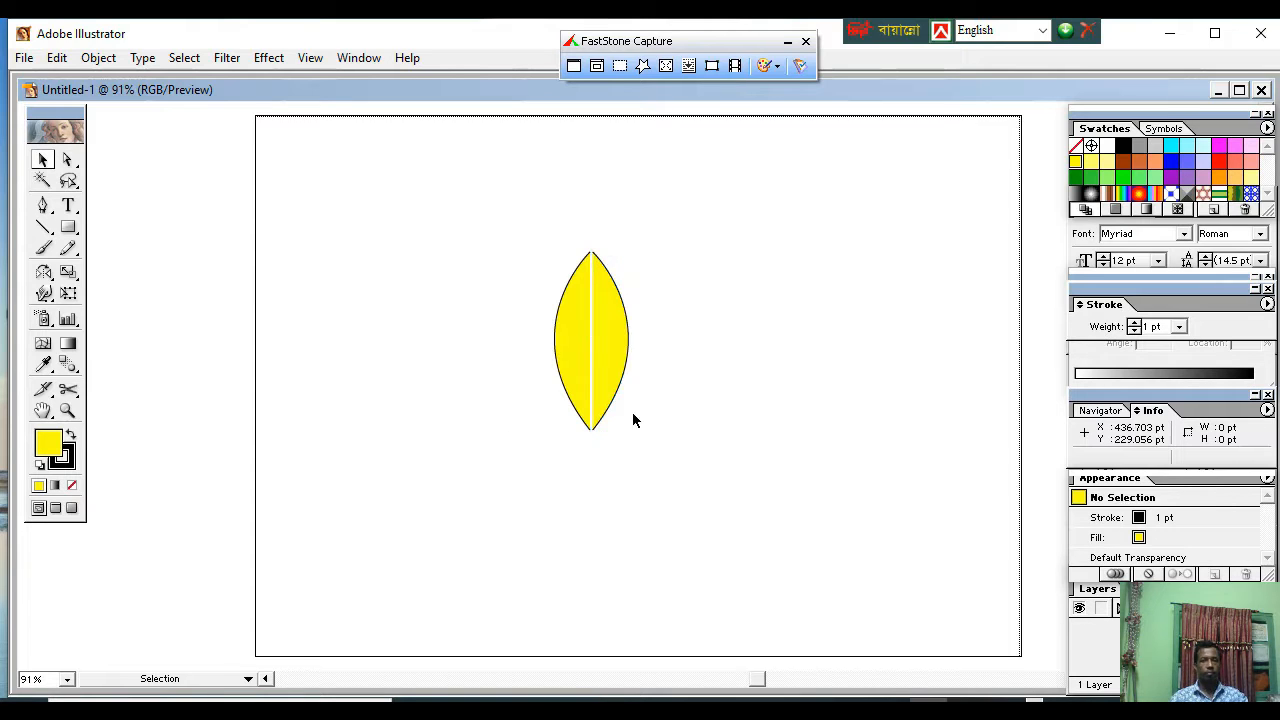
- Fill the right half of the petal with pale yellow
{"action": "left_click_drag", "start_coordinate": [651, 446], "coordinate": [600, 299]}
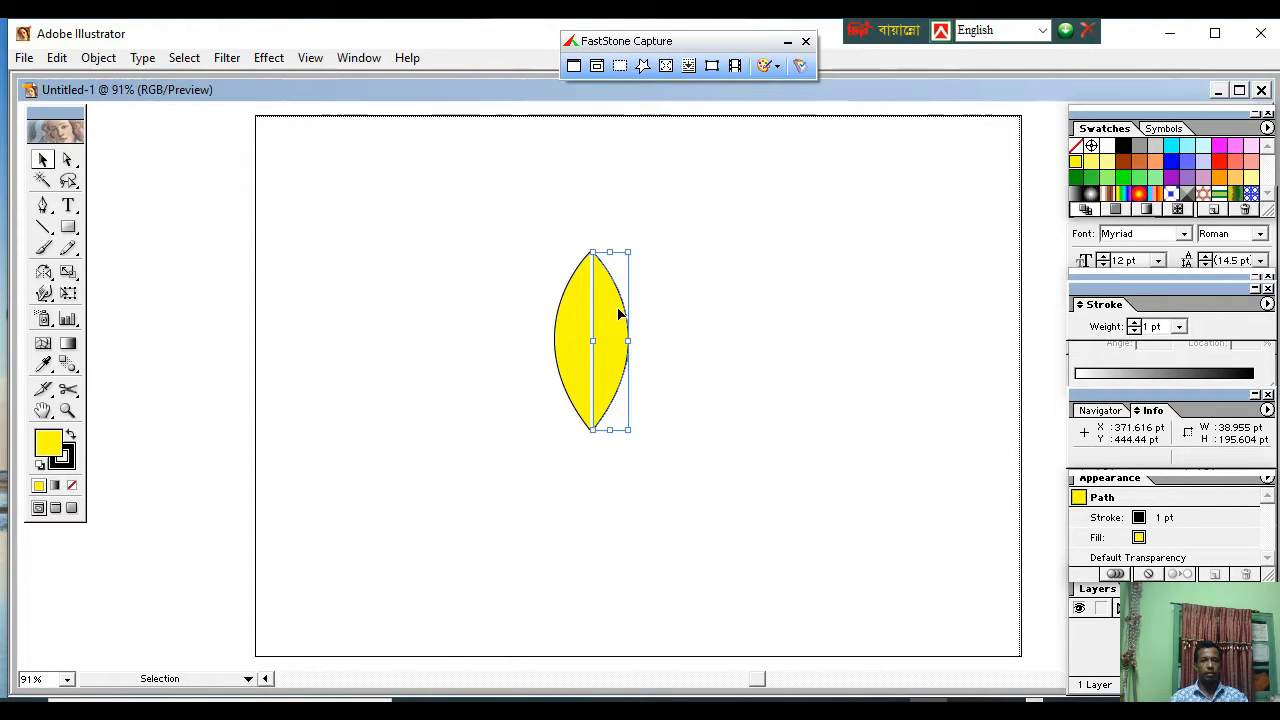
{"action": "left_click", "coordinate": [1107, 162]}
{"action": "left_click", "coordinate": [649, 360]}
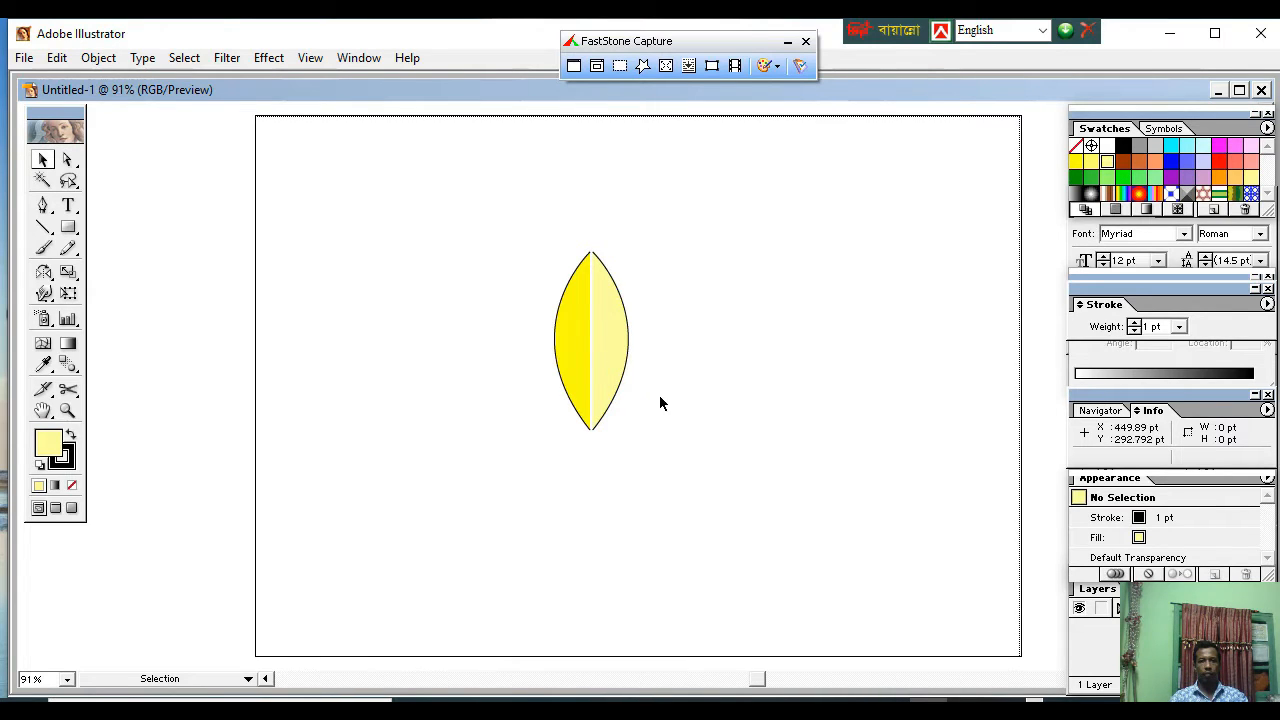
- Select both petal halves and set their stroke colour to magenta
{"action": "left_click_drag", "start_coordinate": [529, 328], "coordinate": [503, 234]}
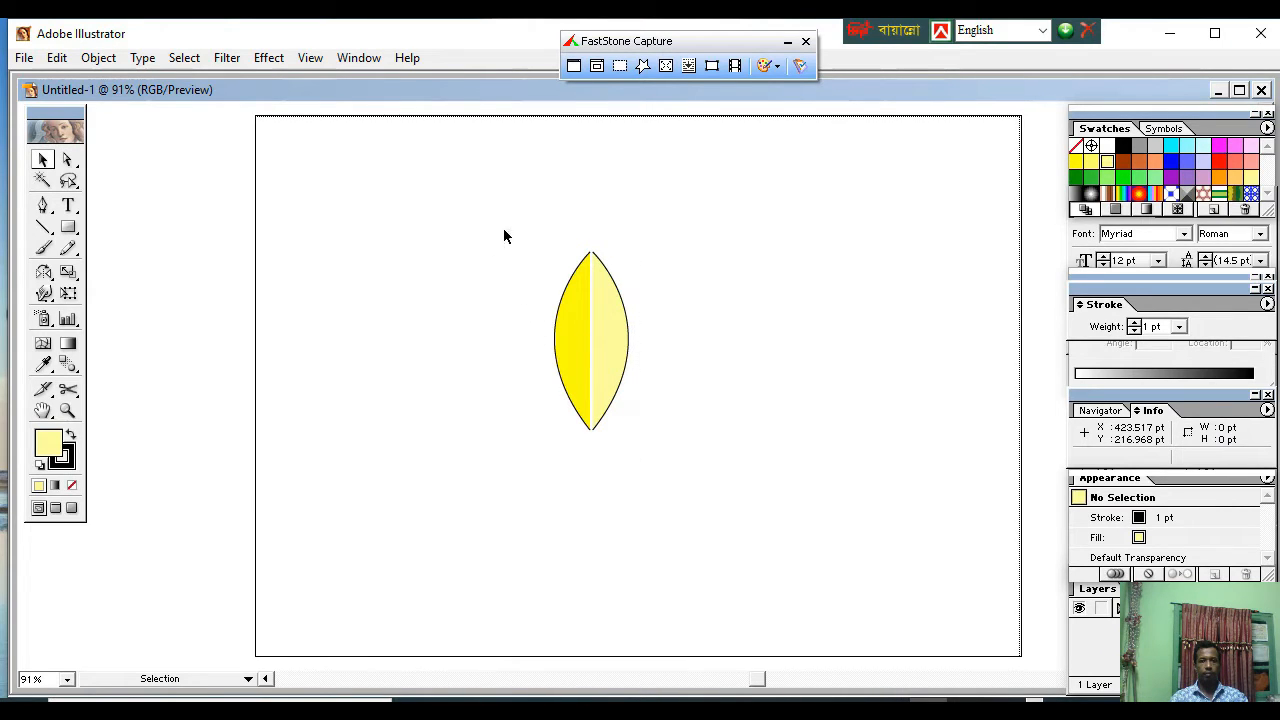
{"action": "left_click", "coordinate": [68, 464]}
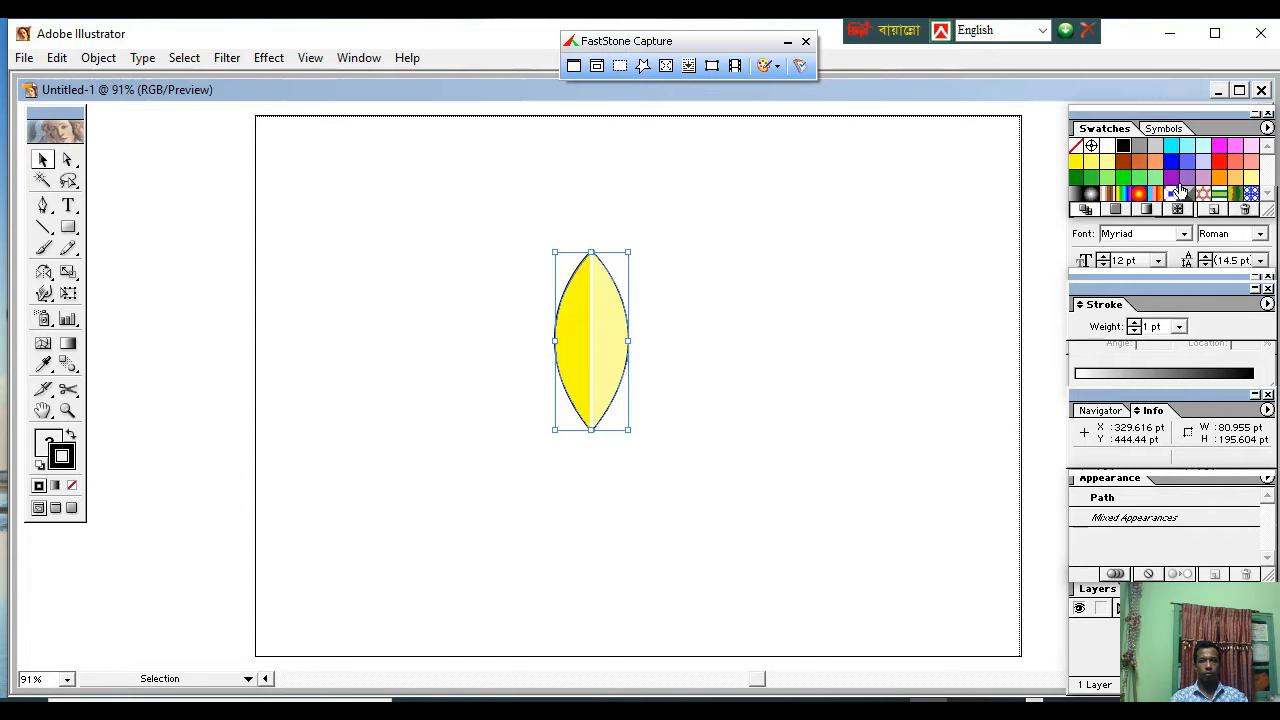
{"action": "left_click", "coordinate": [1222, 151]}
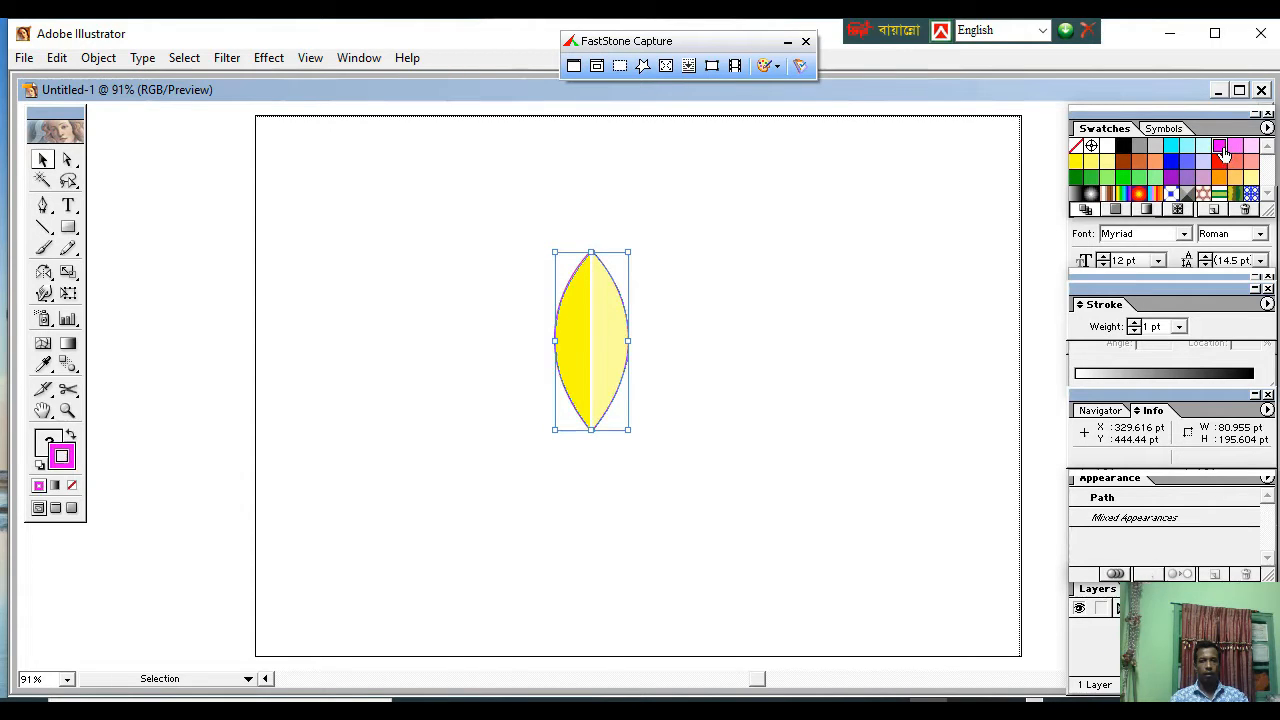
{"action": "left_click", "coordinate": [797, 306]}
- Resize the whole petal to be narrower and taller, and move it up and slightly right on the artboard
{"action": "left_click_drag", "start_coordinate": [685, 431], "coordinate": [548, 311]}
{"action": "left_click_drag", "start_coordinate": [628, 430], "coordinate": [608, 462]}
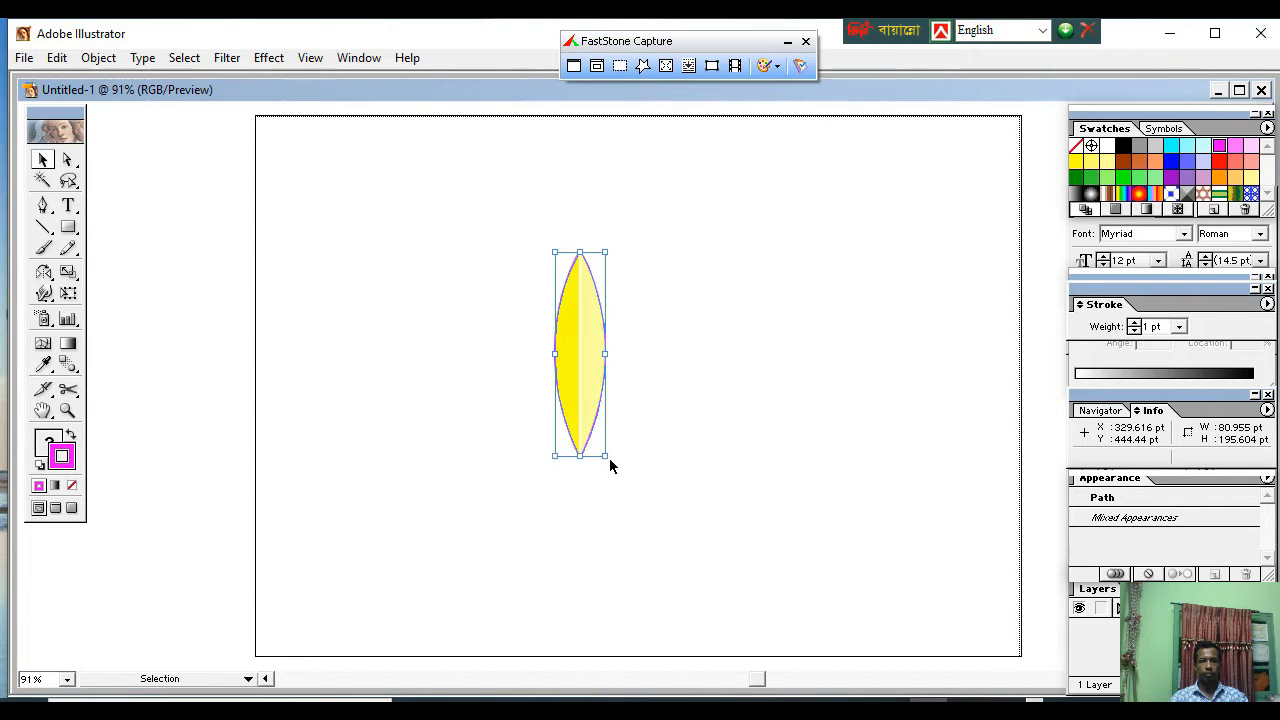
{"action": "left_click", "coordinate": [664, 503]}
{"action": "left_click_drag", "start_coordinate": [664, 500], "coordinate": [607, 309]}
{"action": "left_click", "coordinate": [653, 319]}
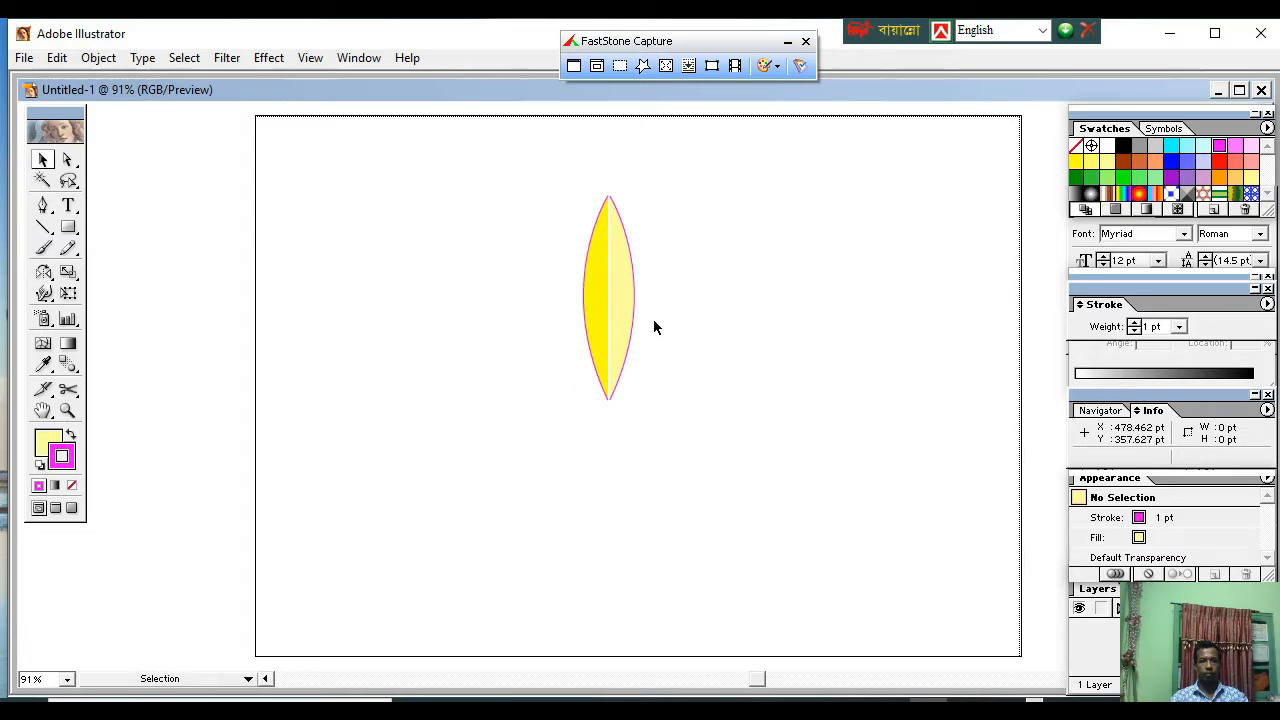
- Group the two petal halves into one object and shift the grouped petal slightly to the left
{"action": "left_click", "coordinate": [620, 303]}
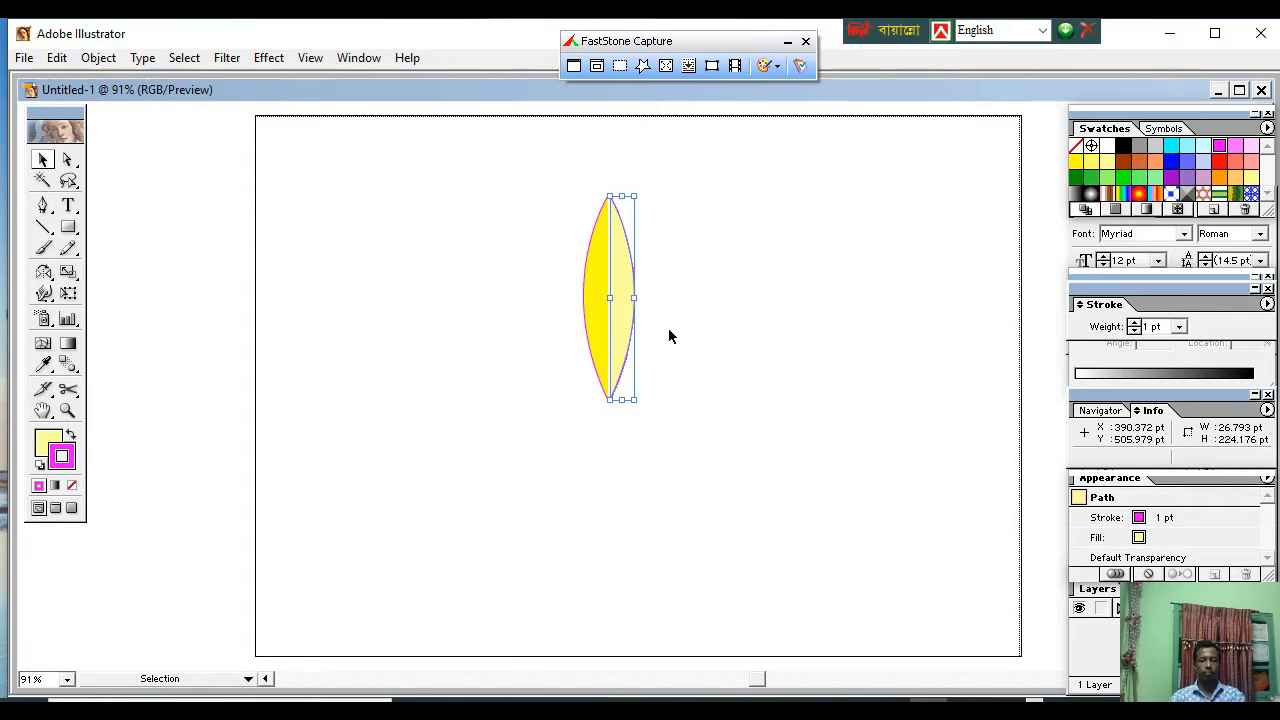
{"action": "left_click", "coordinate": [691, 432]}
{"action": "left_click_drag", "start_coordinate": [691, 428], "coordinate": [540, 212]}
{"action": "right_click", "coordinate": [598, 268]}
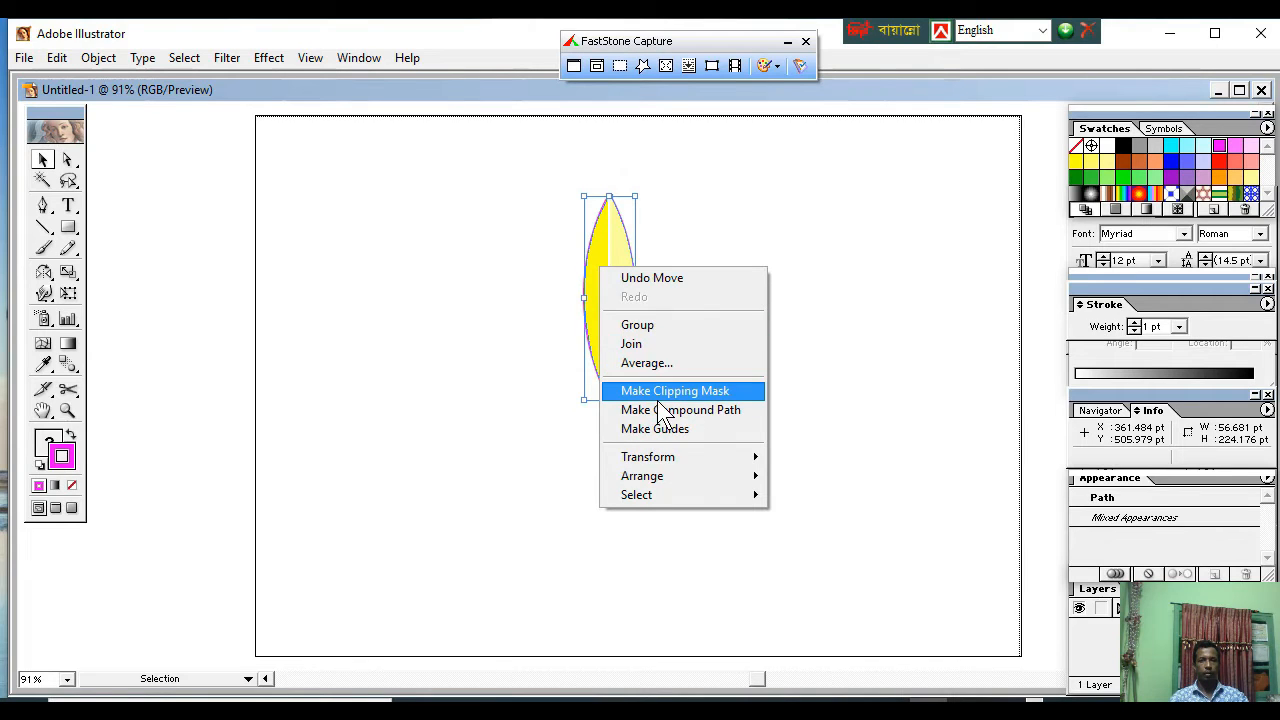
{"action": "left_click", "coordinate": [638, 326]}
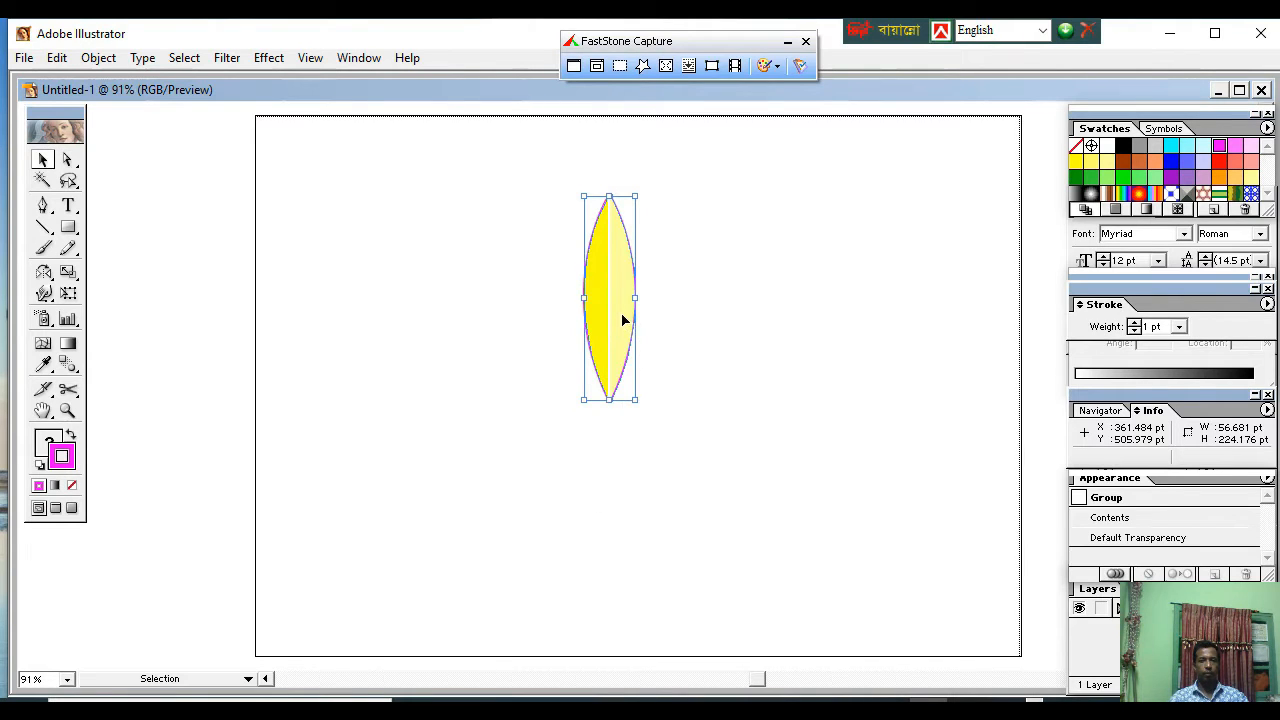
{"action": "left_click_drag", "start_coordinate": [622, 319], "coordinate": [578, 319]}
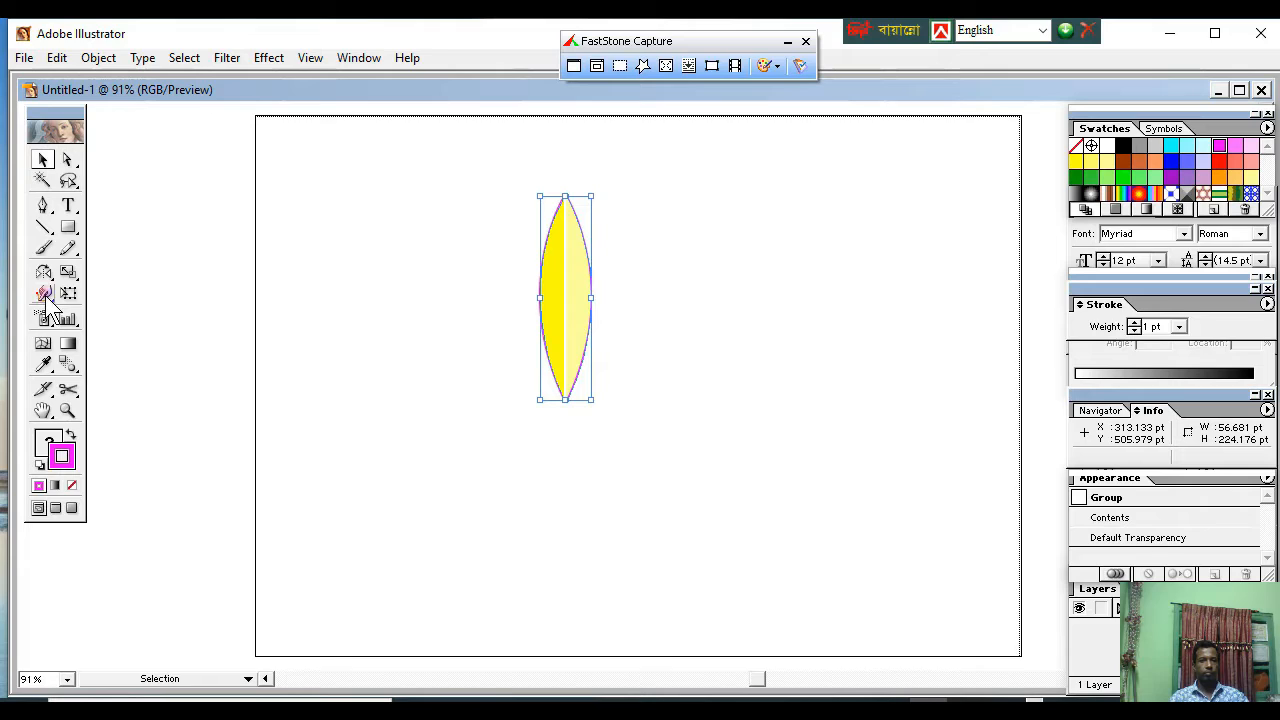
- Rotate a copy of the petal about 27.5° clockwise around a point just below its lower tip
{"action": "left_click_drag", "start_coordinate": [44, 272], "coordinate": [66, 280]}
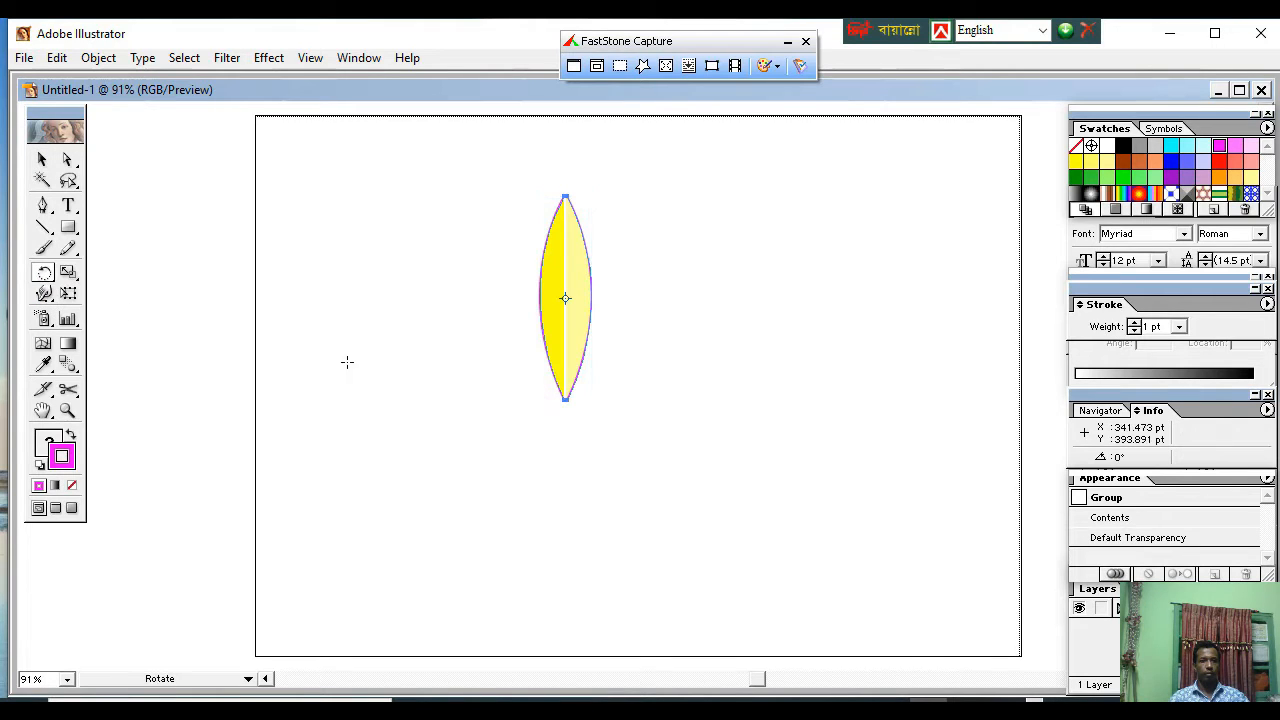
{"action": "left_click", "coordinate": [564, 414]}
{"action": "left_click_drag", "start_coordinate": [569, 281], "coordinate": [628, 296]}
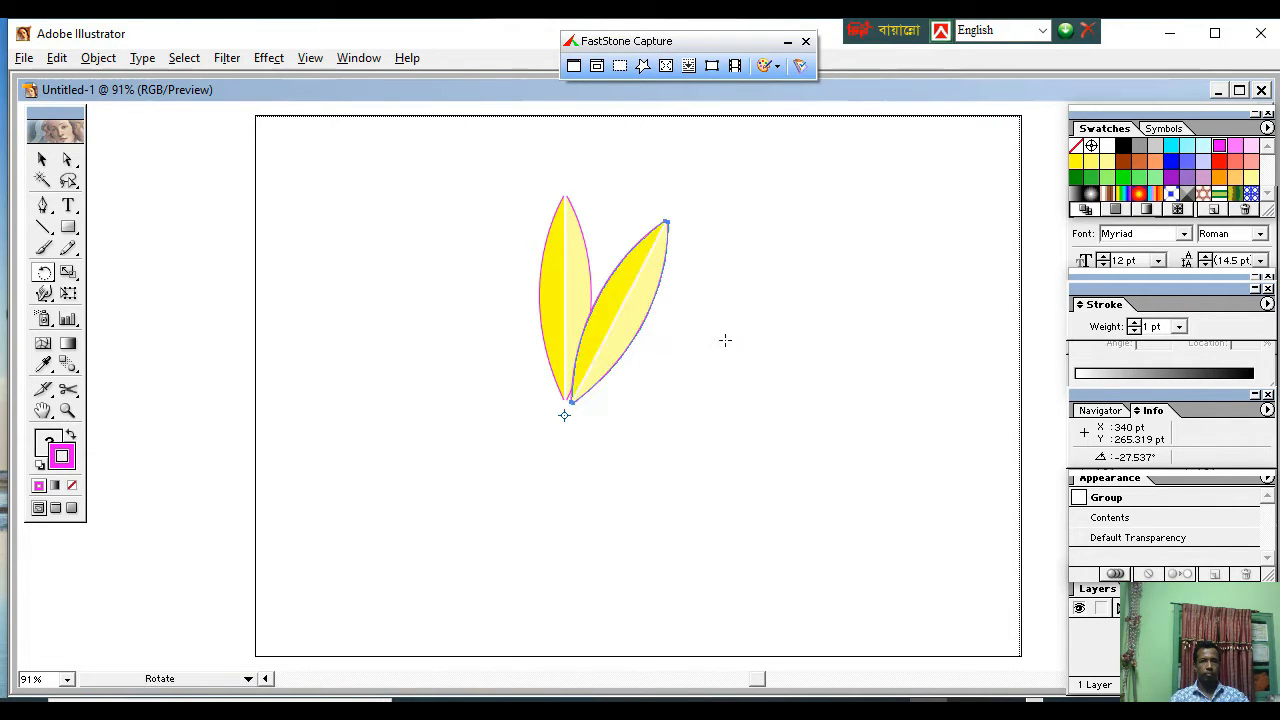
- Repeat the rotated copy around the same centre until 13 petals form a full flower
{"action": "key", "text": "ctrl+d"}
{"action": "key", "text": "ctrl+d"}
{"action": "key", "text": "ctrl+d"}
{"action": "key", "text": "ctrl+d"}
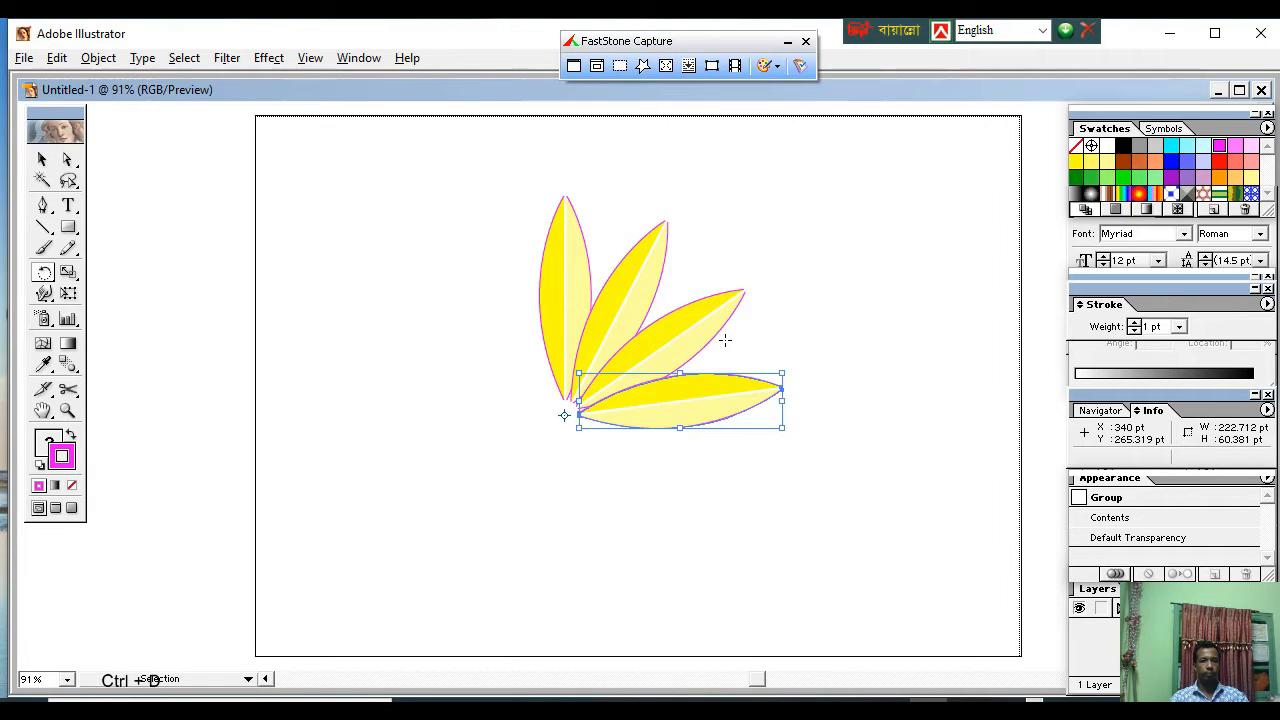
{"action": "key", "text": "ctrl+d"}
{"action": "key", "text": "ctrl+d"}
{"action": "key", "text": "ctrl+d"}
{"action": "key", "text": "ctrl+d"}
{"action": "key", "text": "ctrl+d"}
{"action": "key", "text": "ctrl+d"}
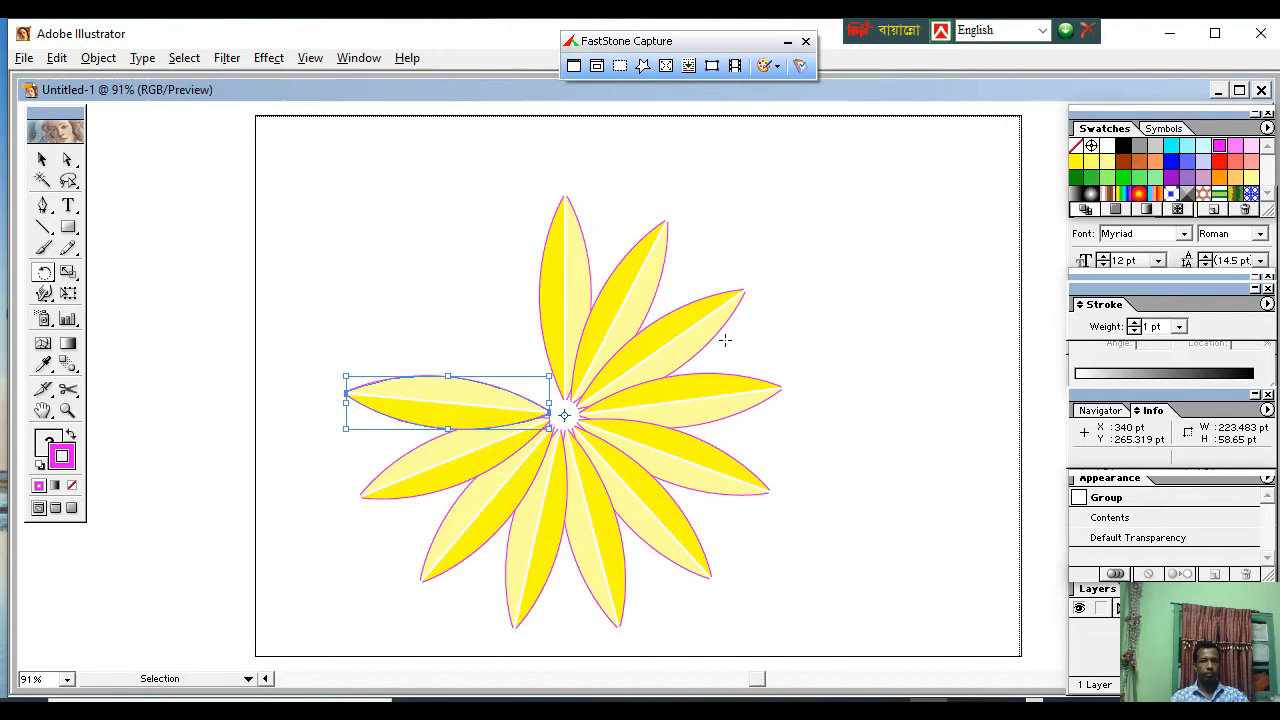
{"action": "key", "text": "ctrl+d"}
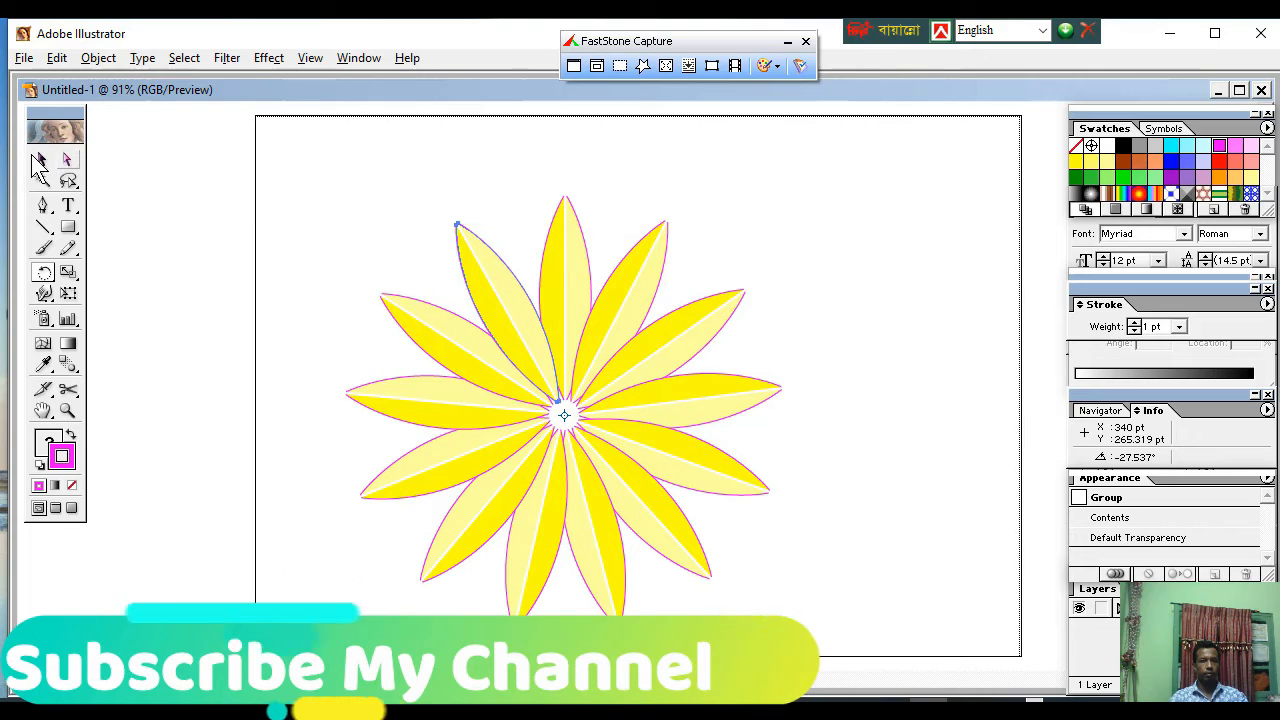
- Scale the whole flower down to about 355 × 352 pt and move it up and slightly right on the artboard
{"action": "left_click", "coordinate": [42, 160]}
{"action": "left_click_drag", "start_coordinate": [368, 216], "coordinate": [740, 574]}
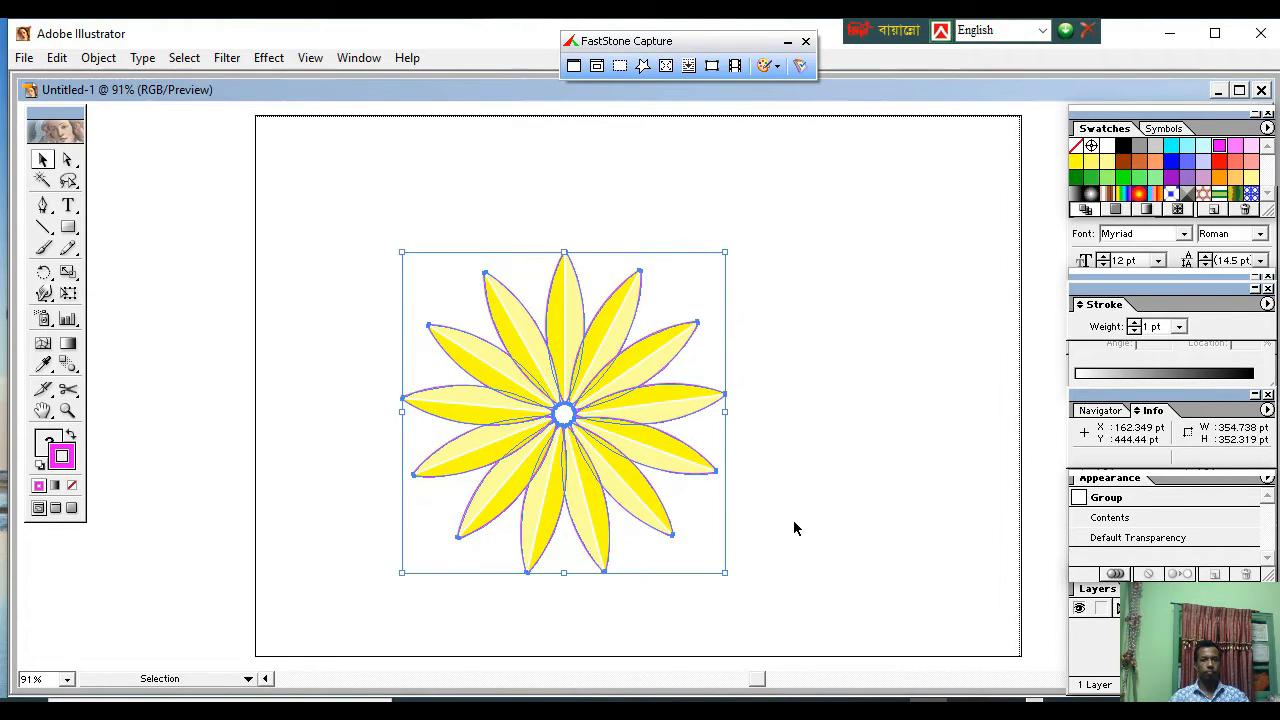
{"action": "left_click", "coordinate": [794, 526]}
{"action": "left_click", "coordinate": [502, 397]}
{"action": "left_click_drag", "start_coordinate": [514, 416], "coordinate": [563, 347]}
{"action": "left_click", "coordinate": [813, 378]}
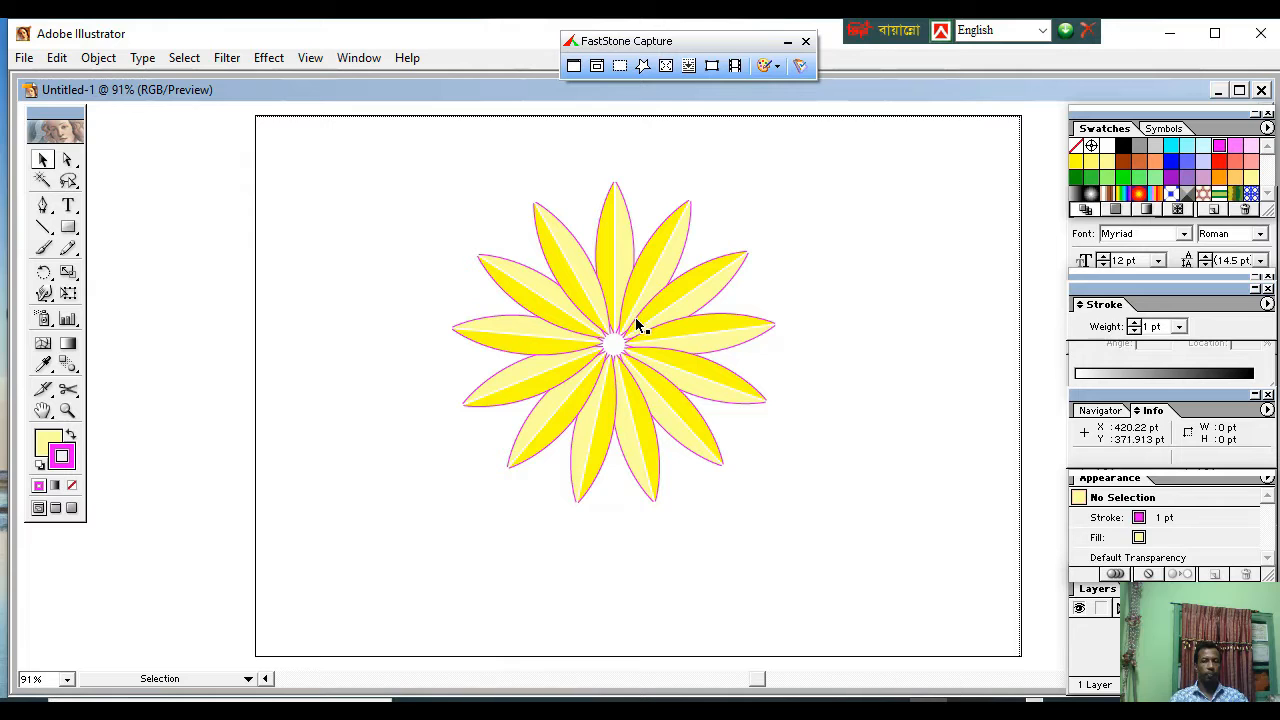
{"action": "left_click_drag", "start_coordinate": [774, 489], "coordinate": [576, 353]}
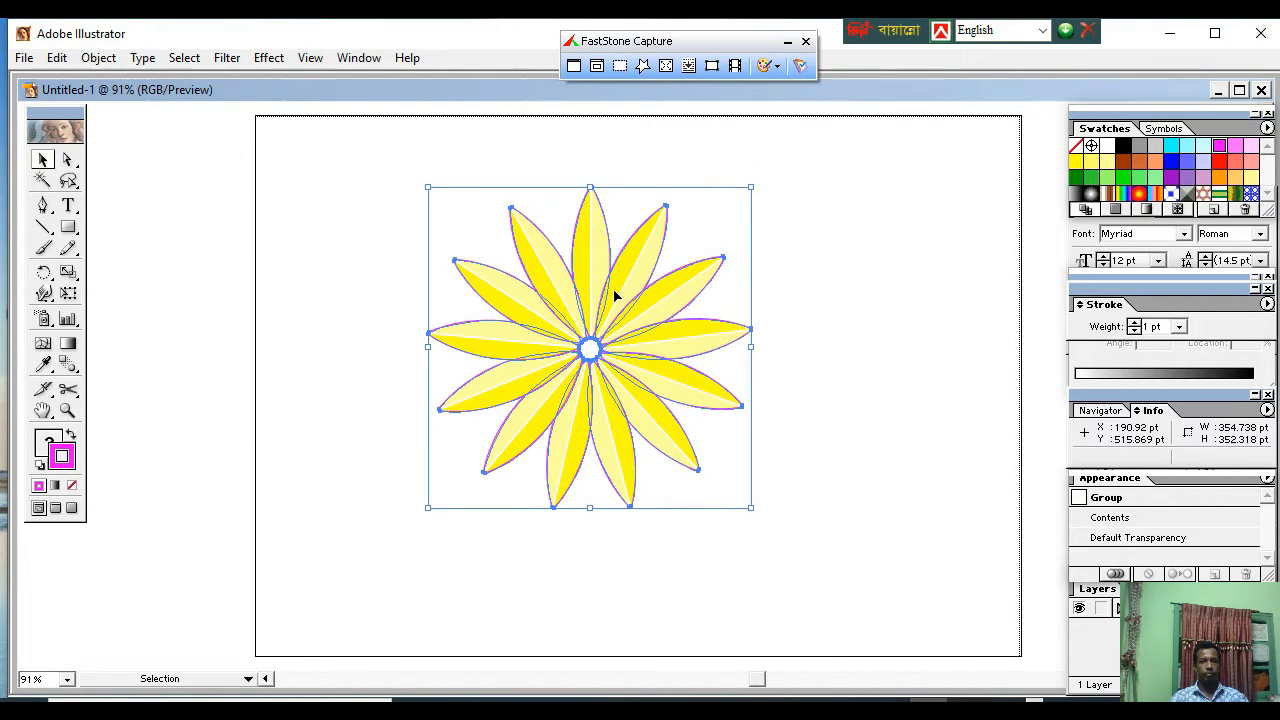
{"action": "left_click", "coordinate": [823, 325]}
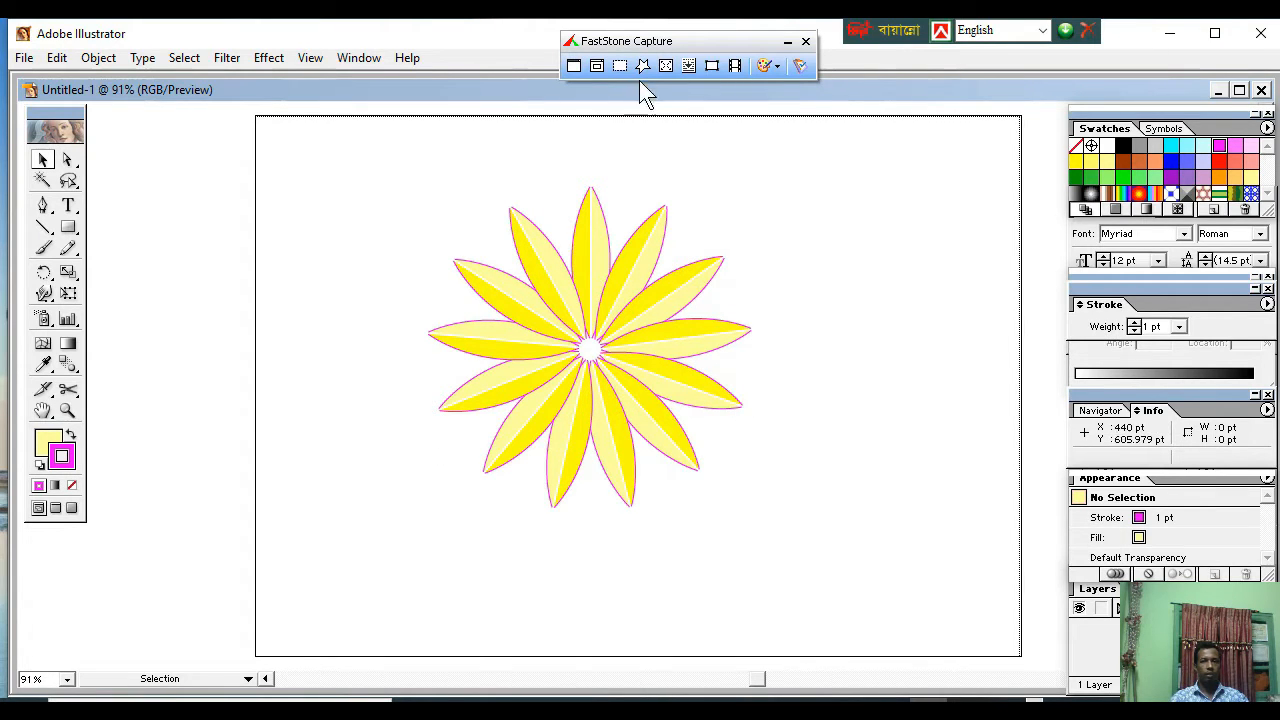
{"action": "left_click_drag", "start_coordinate": [693, 41], "coordinate": [700, 57]}
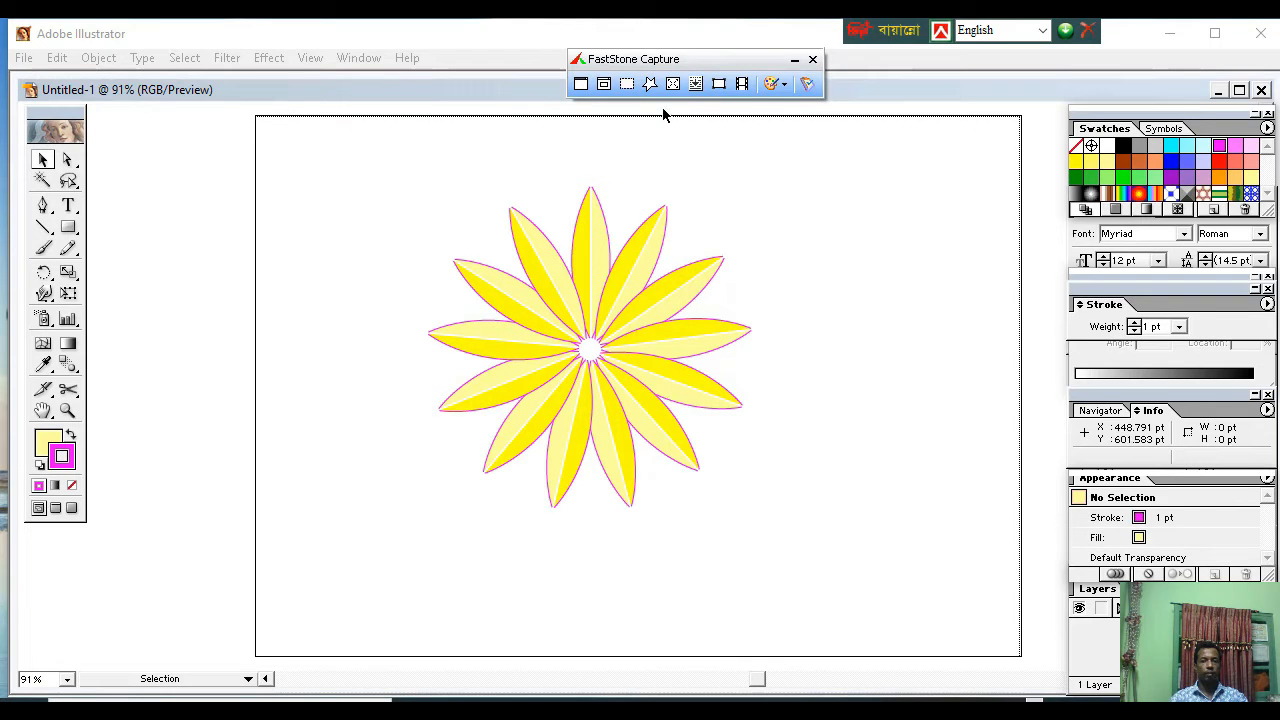
{"action": "mouse_move", "coordinate": [585, 712]}
{"action": "left_click", "coordinate": [1166, 33]}
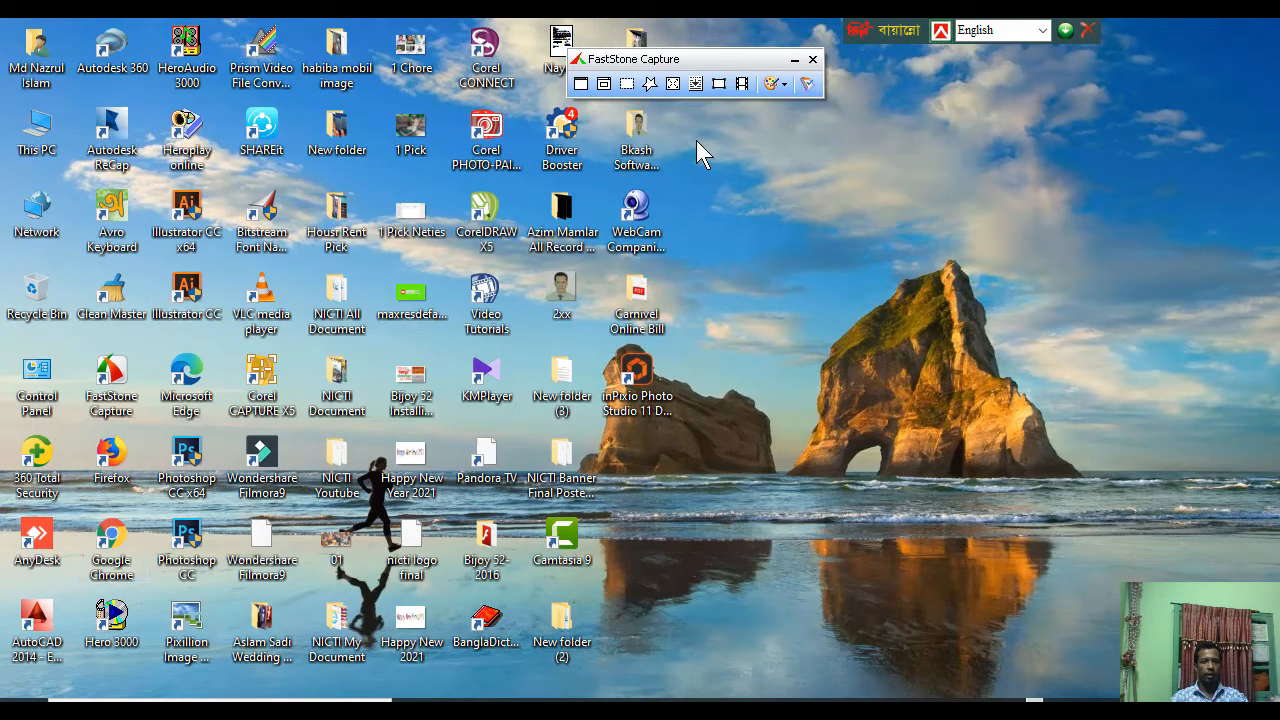
{"action": "left_click_drag", "start_coordinate": [697, 60], "coordinate": [932, 101]}
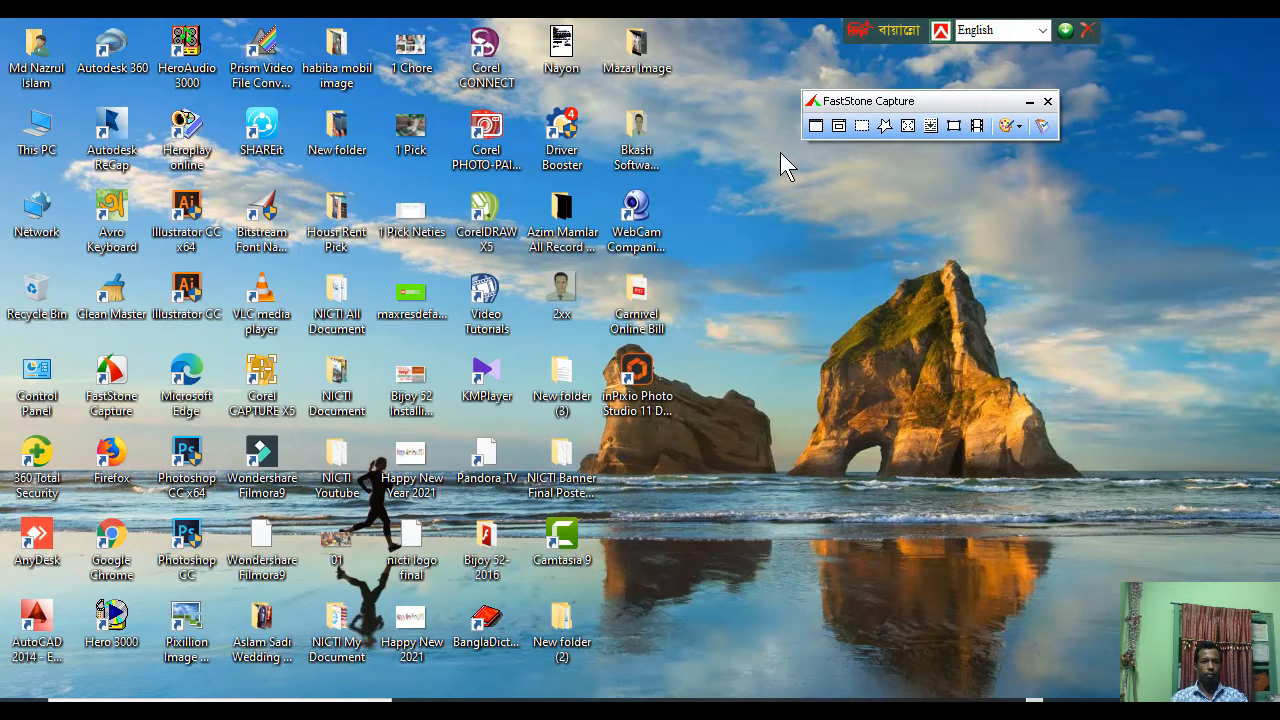
{"action": "left_click", "coordinate": [112, 386]}
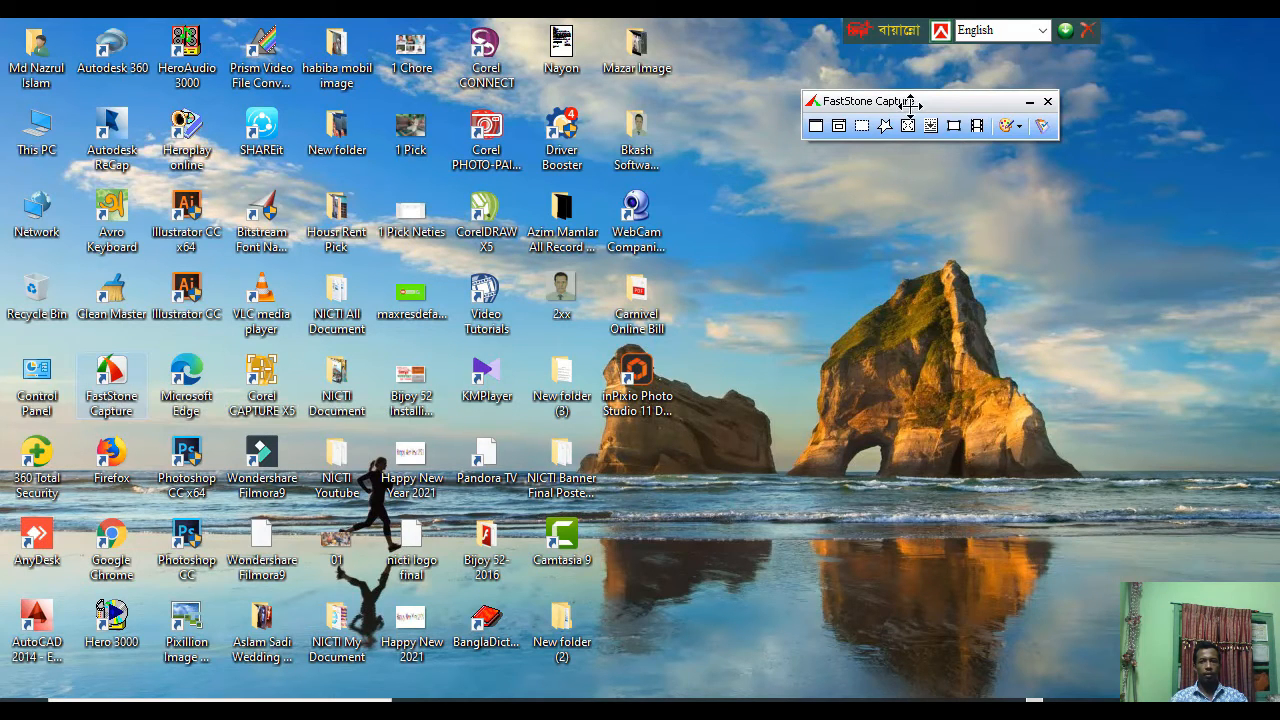
{"action": "left_click_drag", "start_coordinate": [902, 100], "coordinate": [687, 42]}
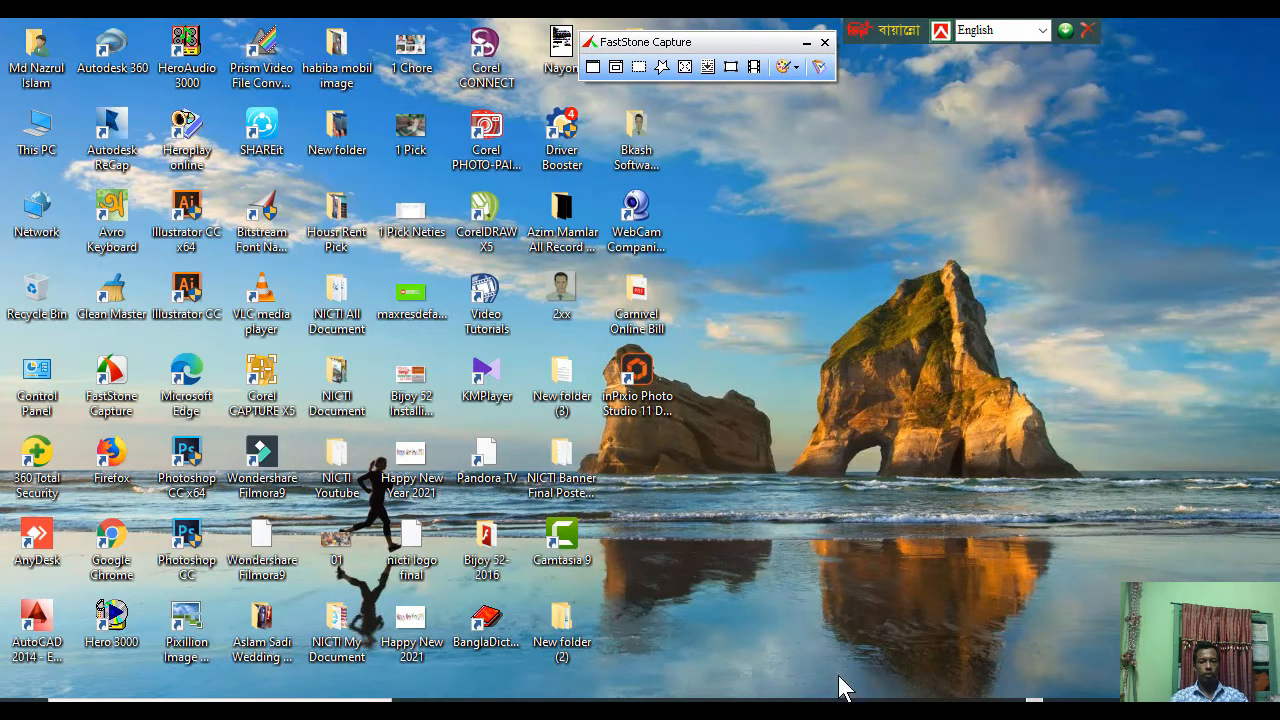
{"action": "mouse_move", "coordinate": [929, 712]}
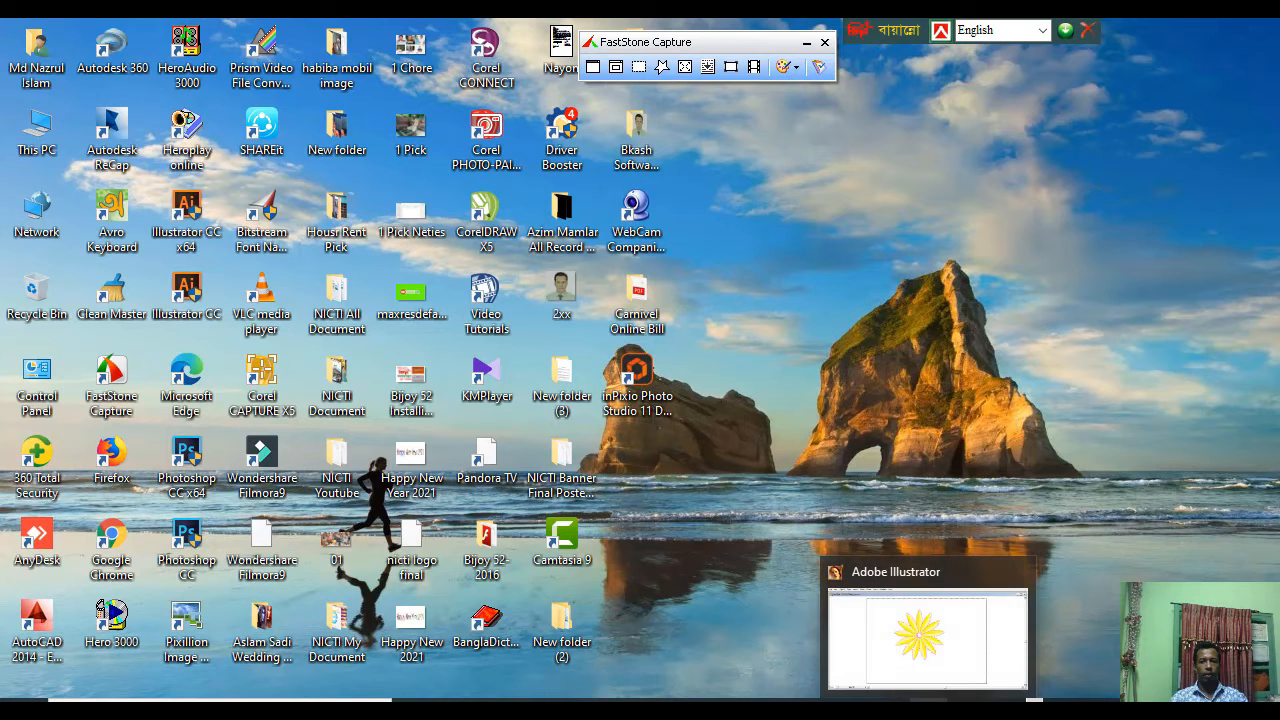
{"action": "left_click", "coordinate": [925, 660]}
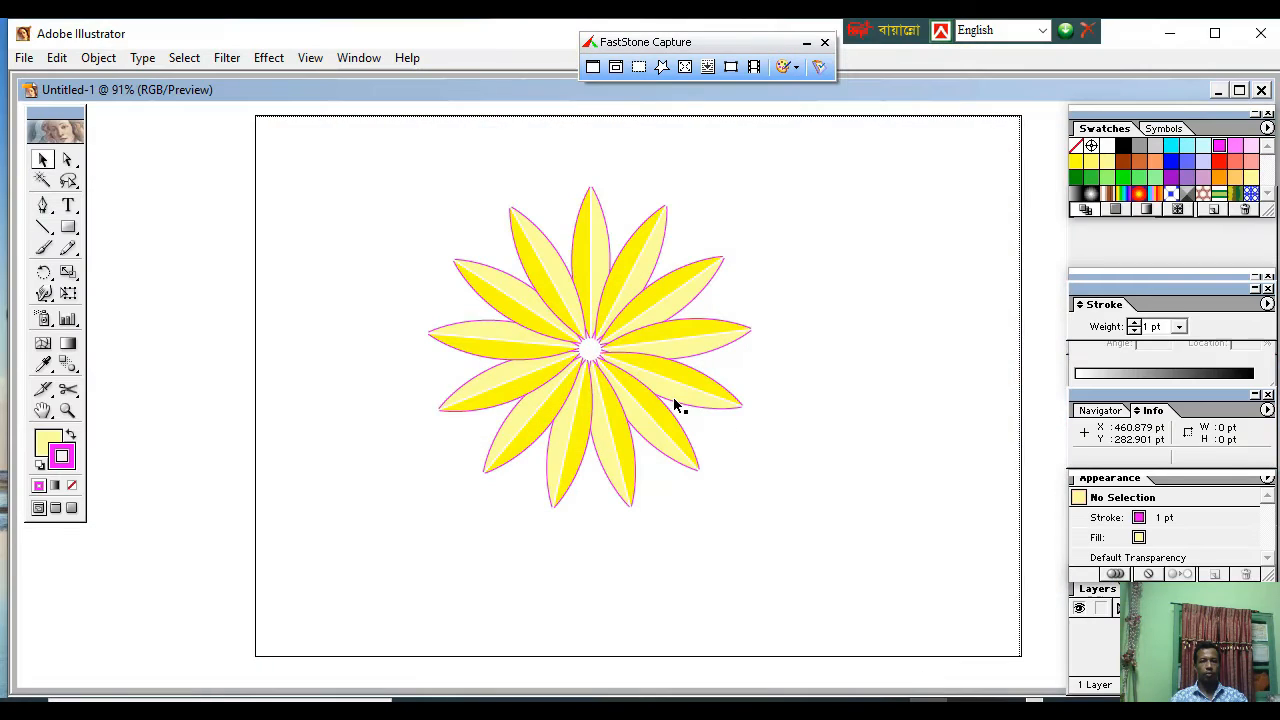
- Select all petals of the flower and move them slightly down on the artboard
{"action": "left_click", "coordinate": [41, 161]}
{"action": "left_click_drag", "start_coordinate": [423, 204], "coordinate": [664, 427]}
{"action": "left_click_drag", "start_coordinate": [632, 385], "coordinate": [628, 403]}
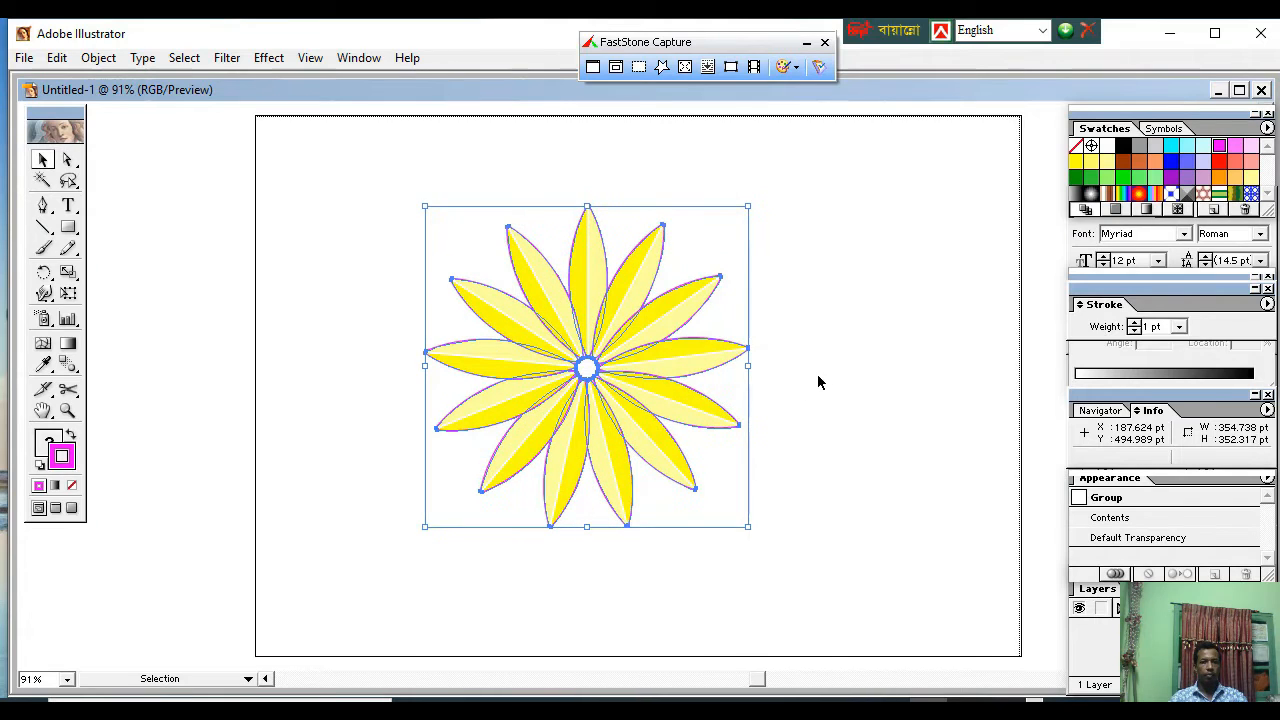
{"action": "left_click", "coordinate": [824, 376]}
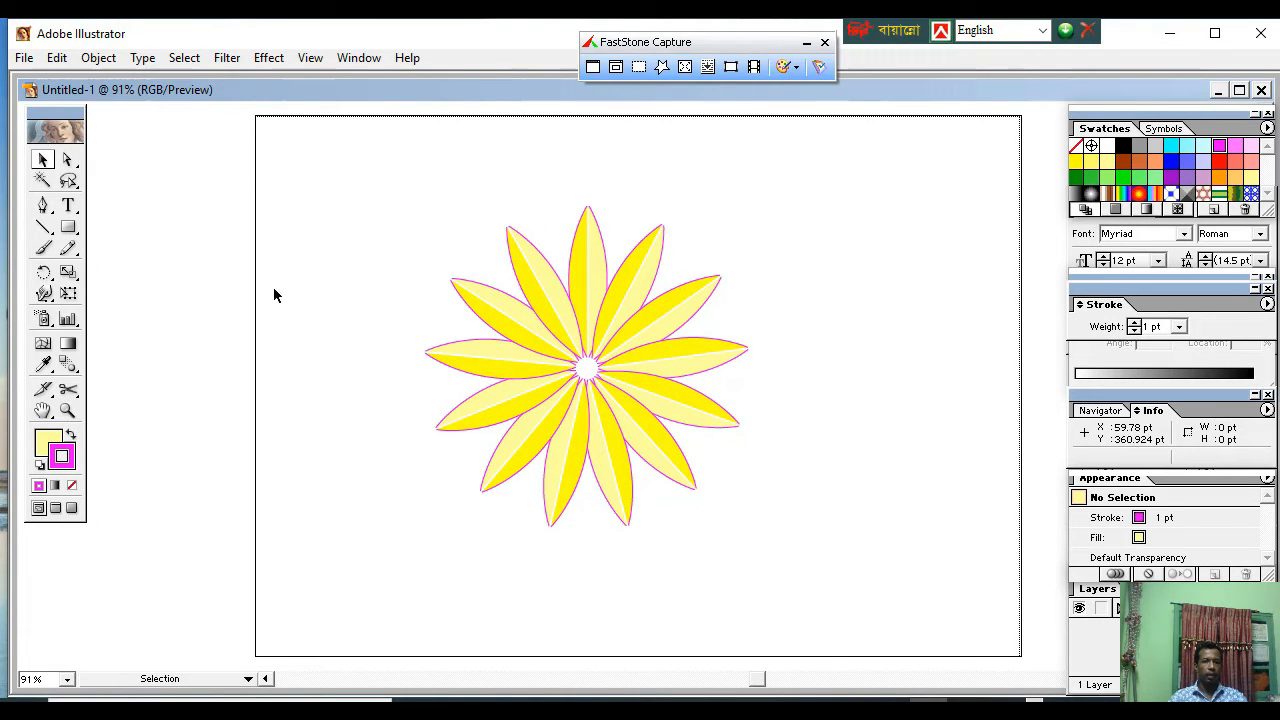
- Add the text "YouTube" above and left of the flower and enlarge it to heading size
{"action": "left_click", "coordinate": [68, 205]}
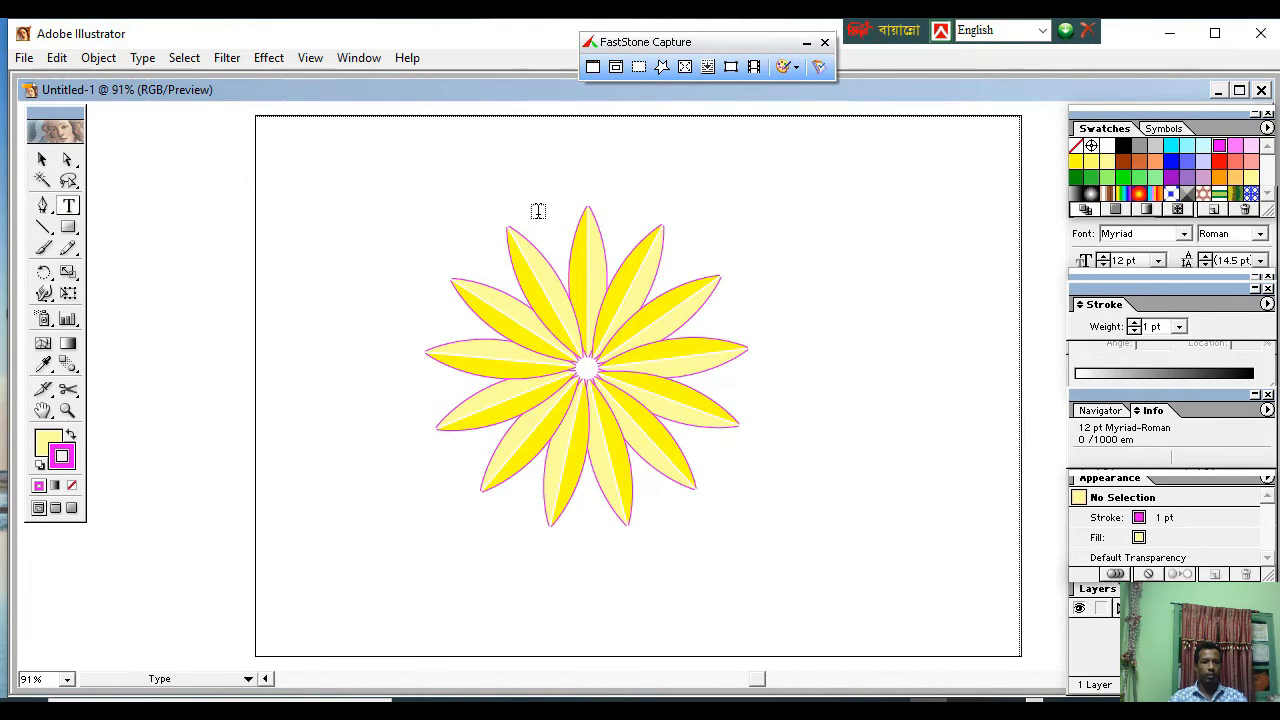
{"action": "left_click", "coordinate": [320, 183]}
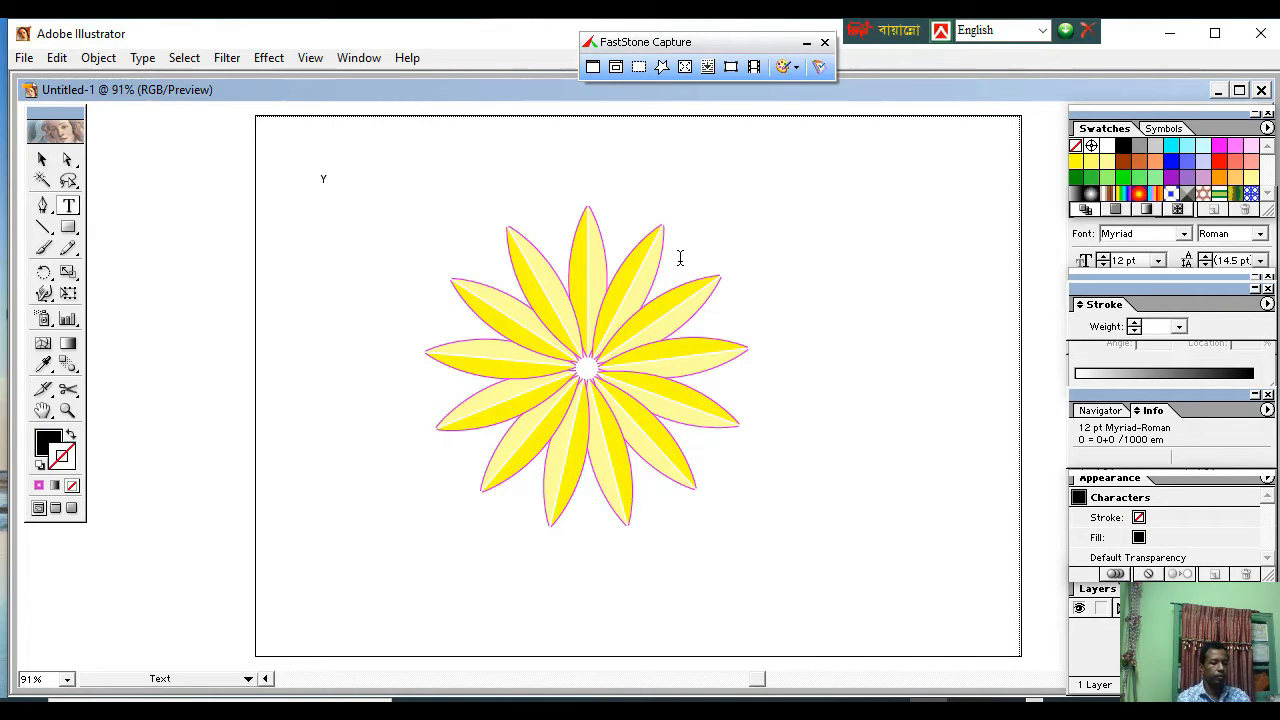
{"action": "type", "text": "YouTube"}
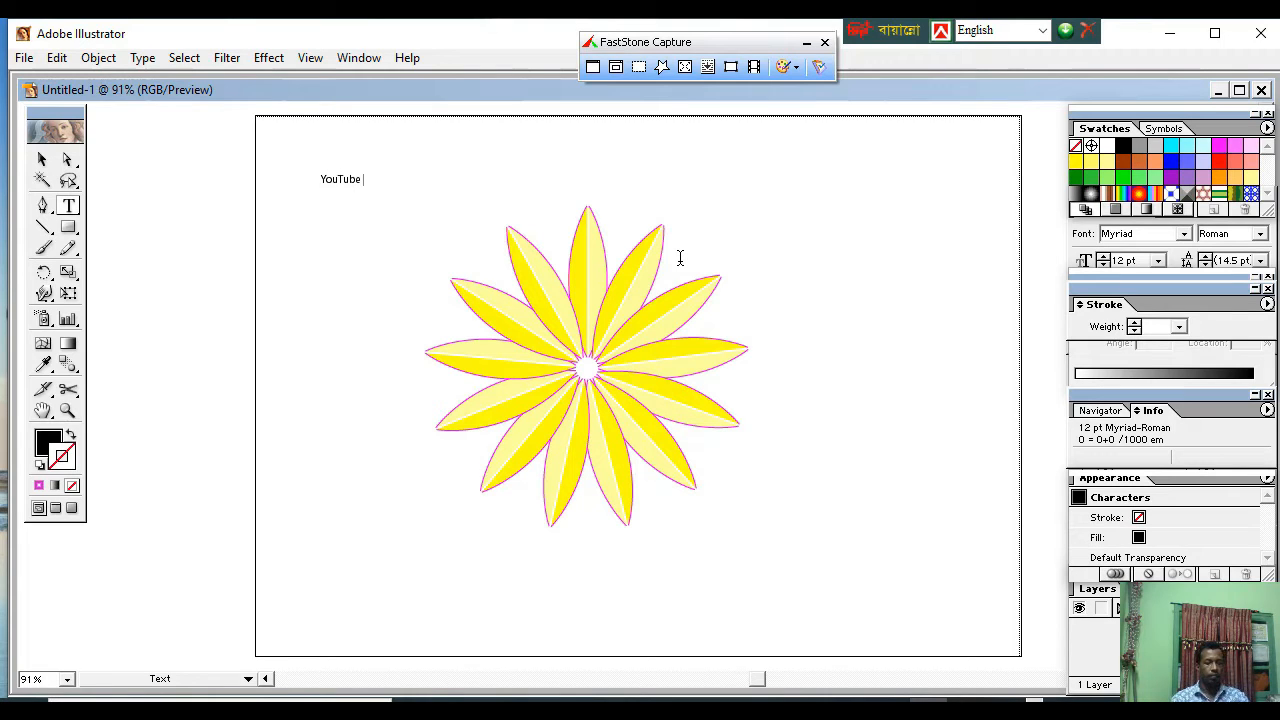
{"action": "left_click", "coordinate": [41, 159]}
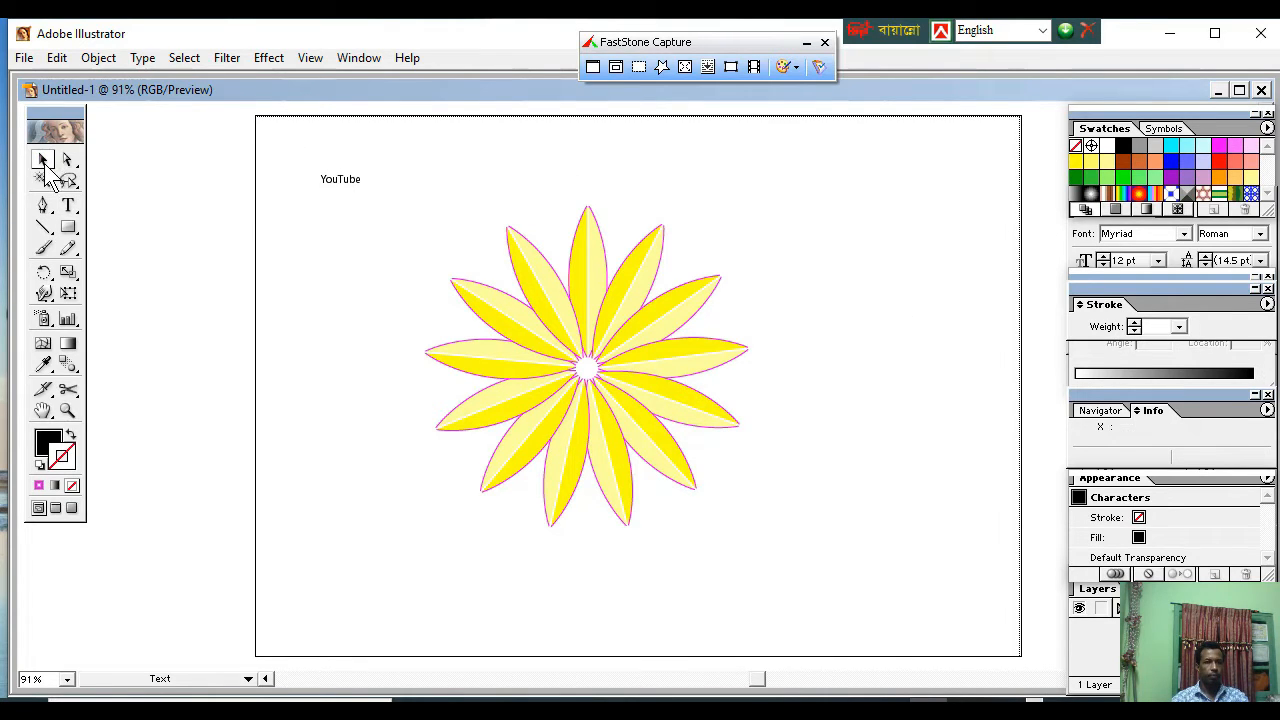
{"action": "left_click", "coordinate": [375, 257]}
{"action": "left_click", "coordinate": [360, 181]}
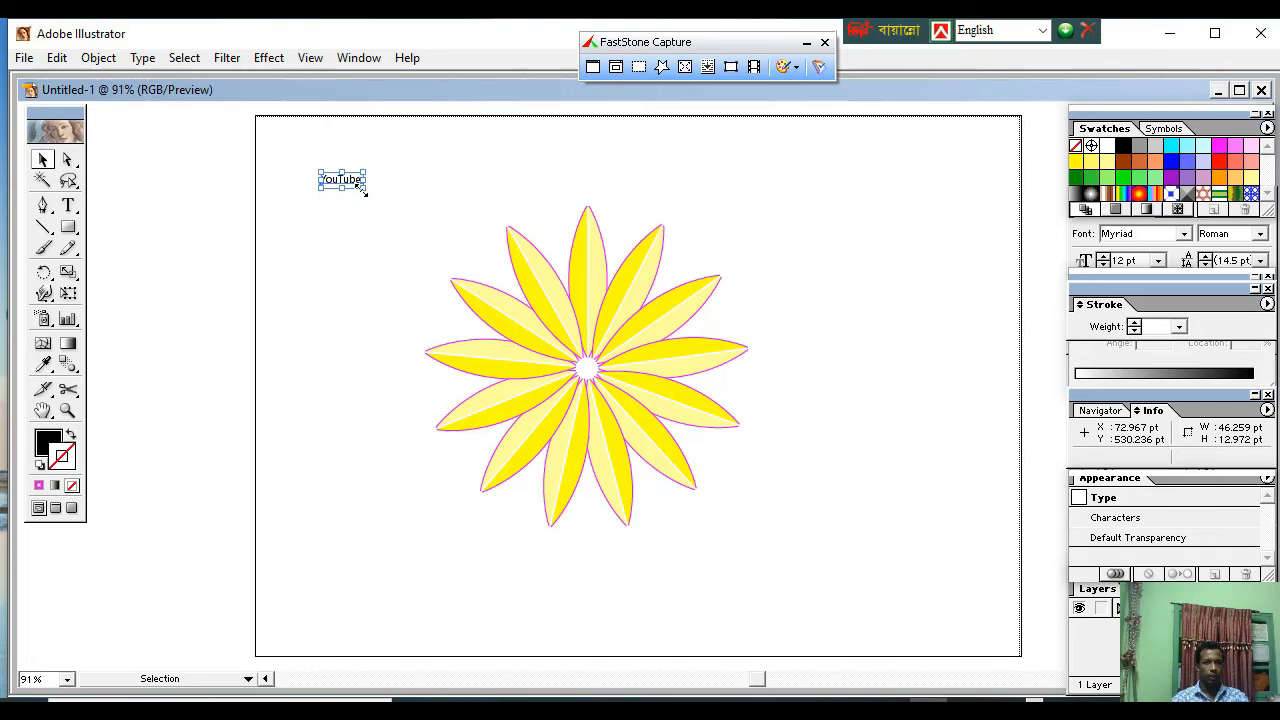
{"action": "left_click_drag", "start_coordinate": [364, 188], "coordinate": [403, 170]}
- Add a separate text line "Thumbnail Create for Illustrator" below the YouTube heading
{"action": "left_click", "coordinate": [68, 205]}
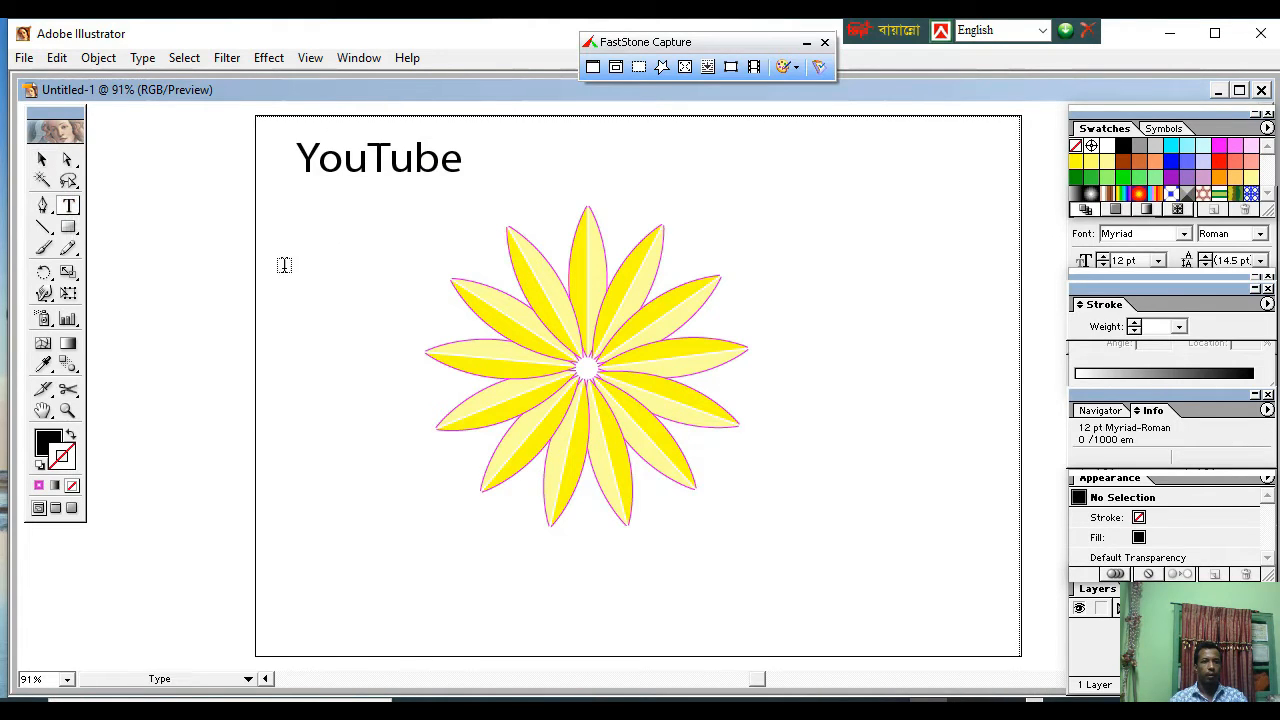
{"action": "left_click", "coordinate": [305, 211]}
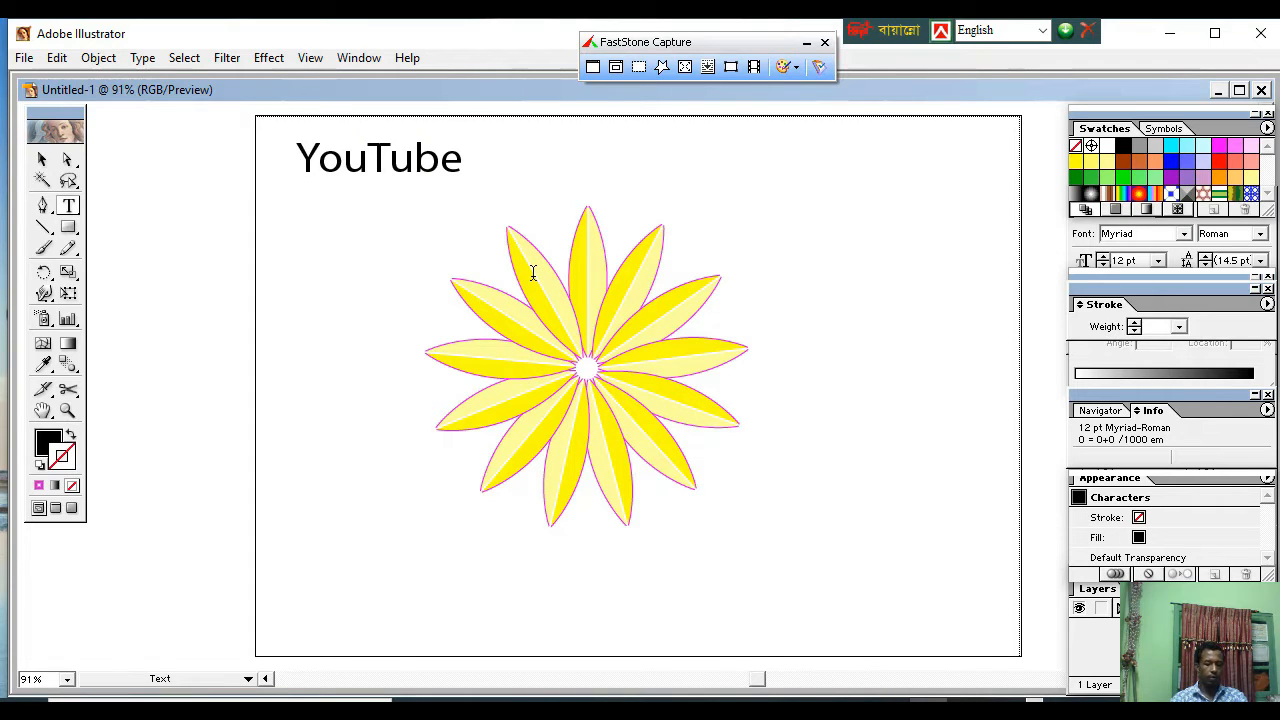
{"action": "type", "text": "Thumbn"}
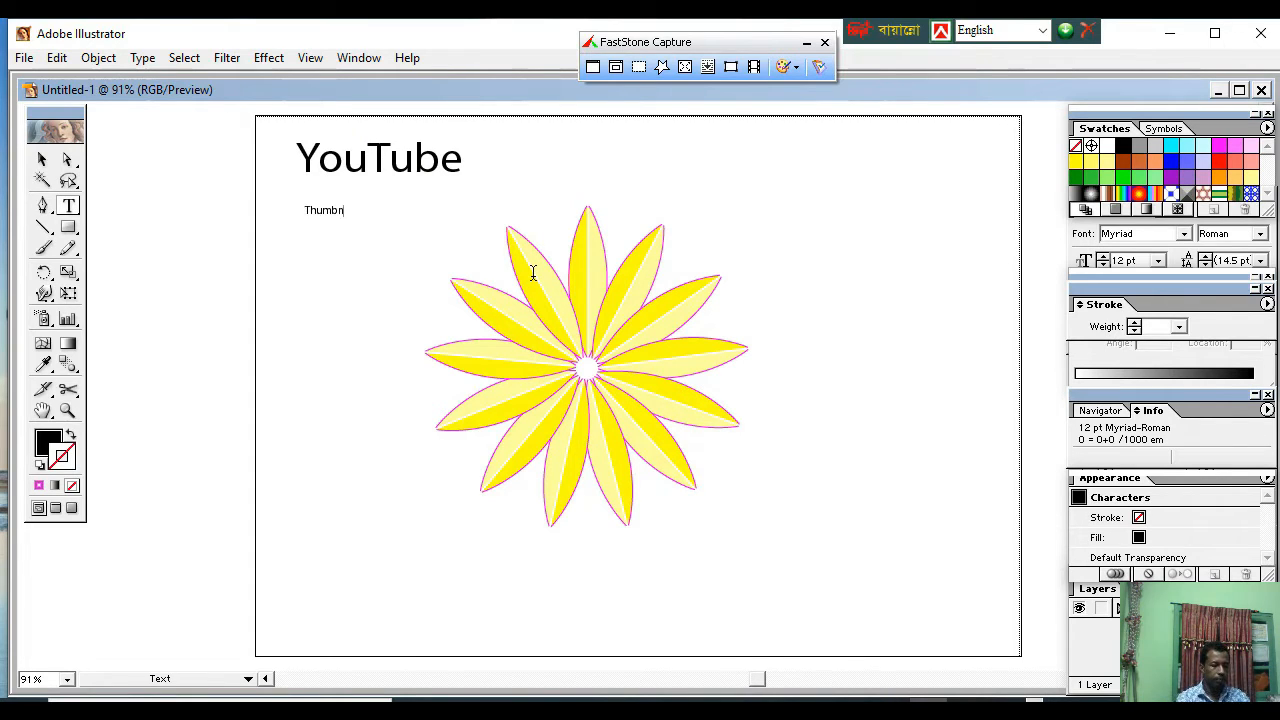
{"action": "type", "text": "ail Create"}
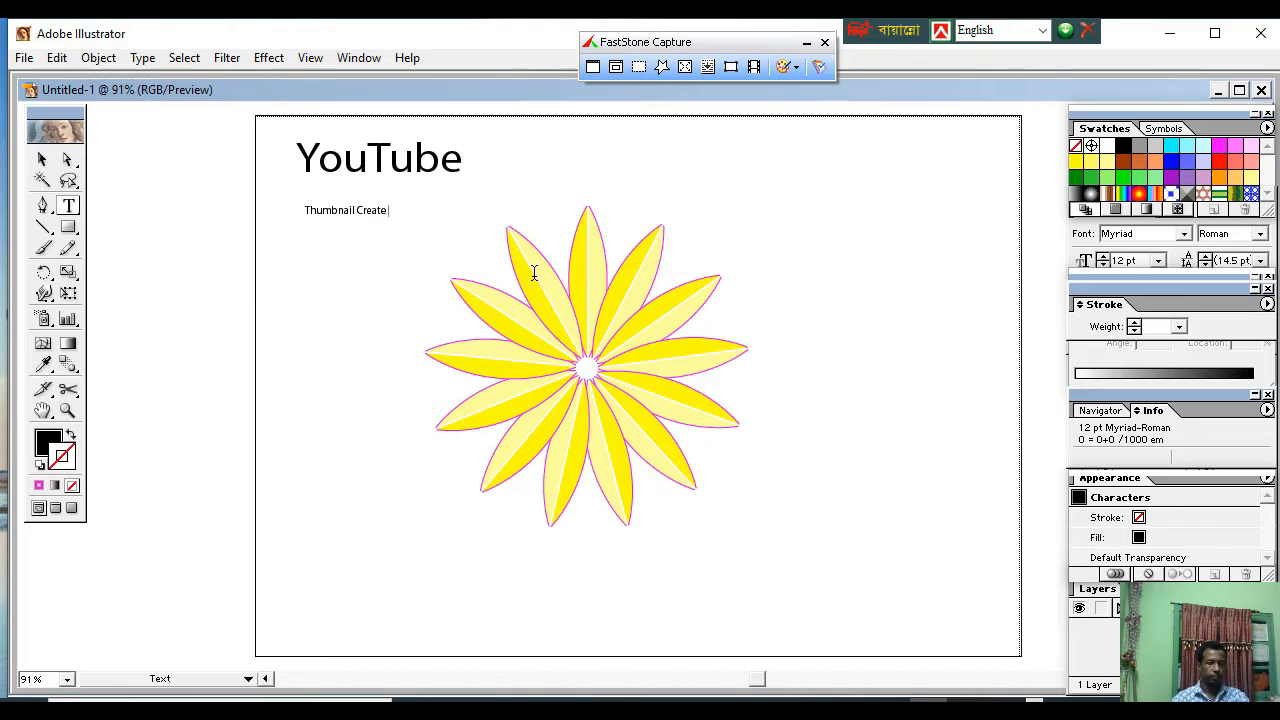
{"action": "type", "text": " for Illustra"}
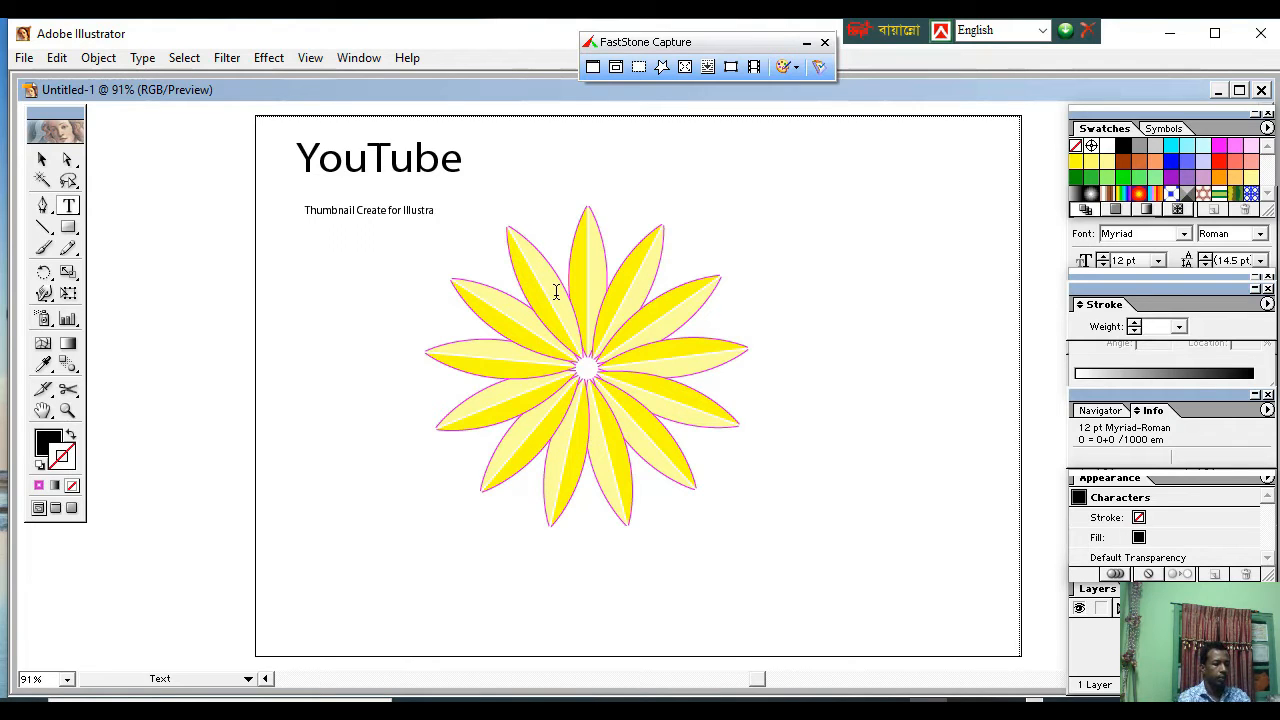
{"action": "type", "text": "tor"}
- Stretch the "Thumbnail Create for Illustrator" text to about 564 × 104 pt and move it up and left, directly under the heading
{"action": "left_click", "coordinate": [41, 159]}
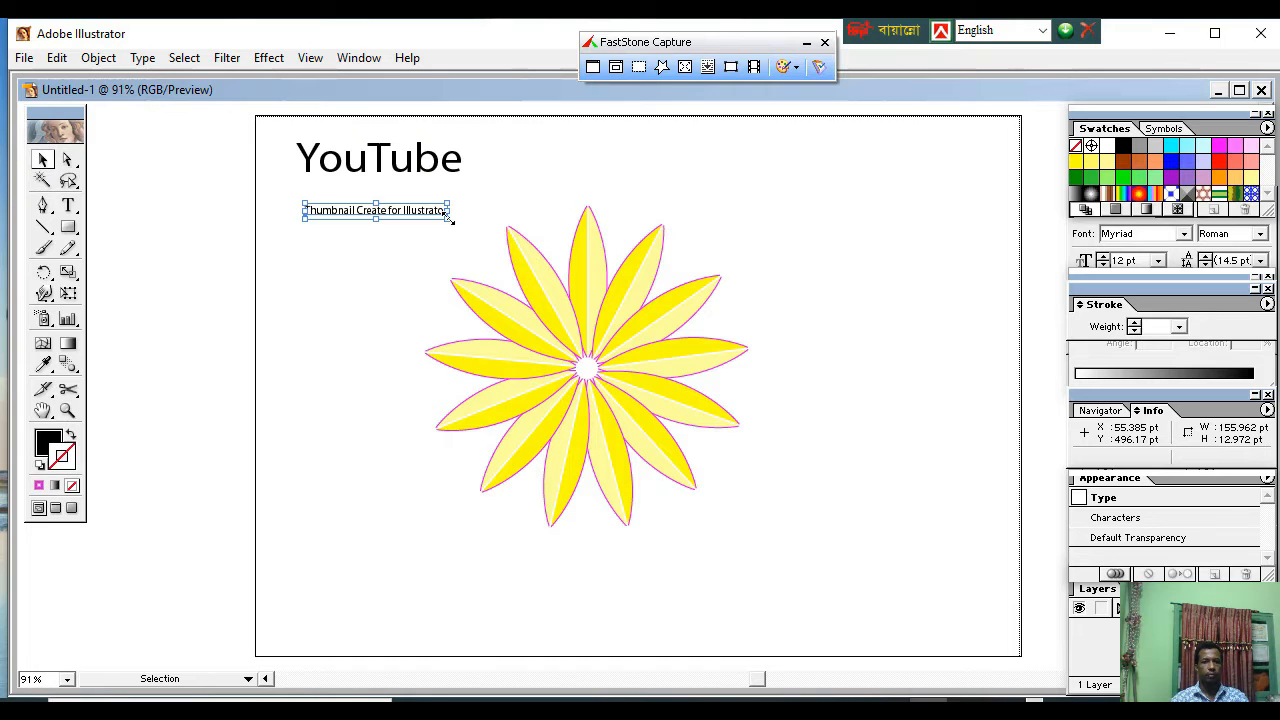
{"action": "left_click_drag", "start_coordinate": [448, 217], "coordinate": [819, 329]}
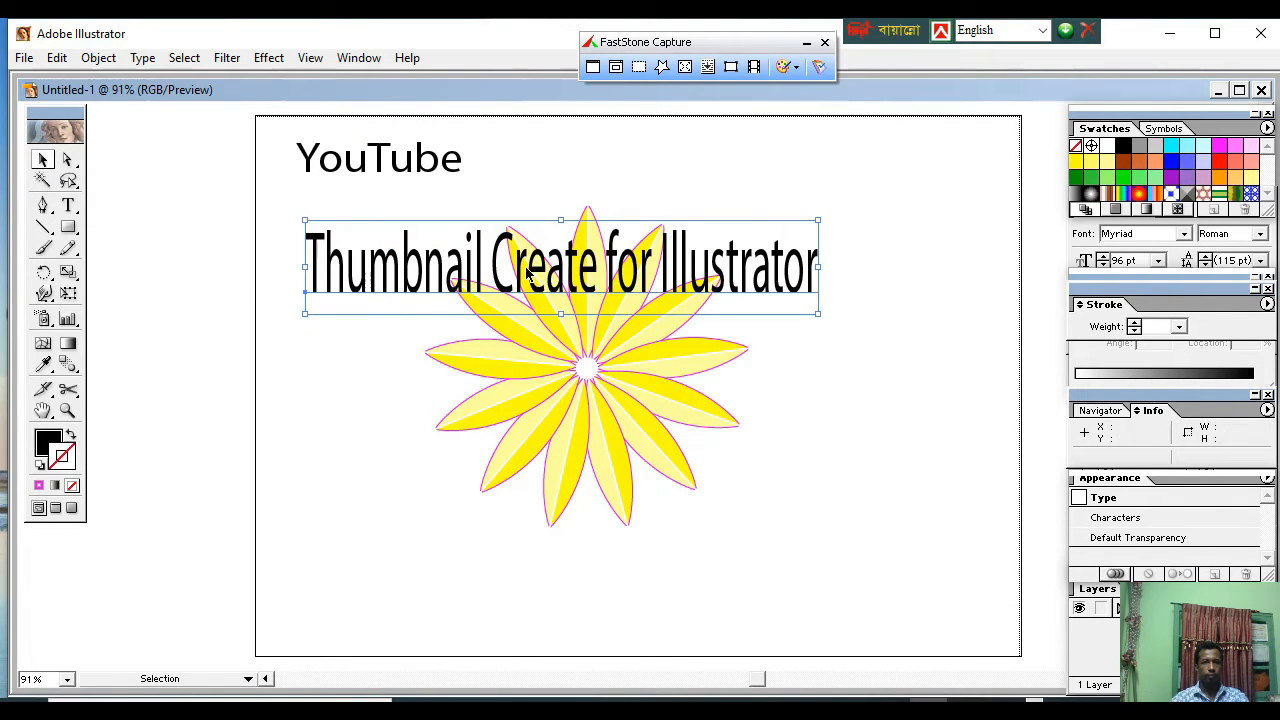
{"action": "left_click_drag", "start_coordinate": [545, 281], "coordinate": [485, 237]}
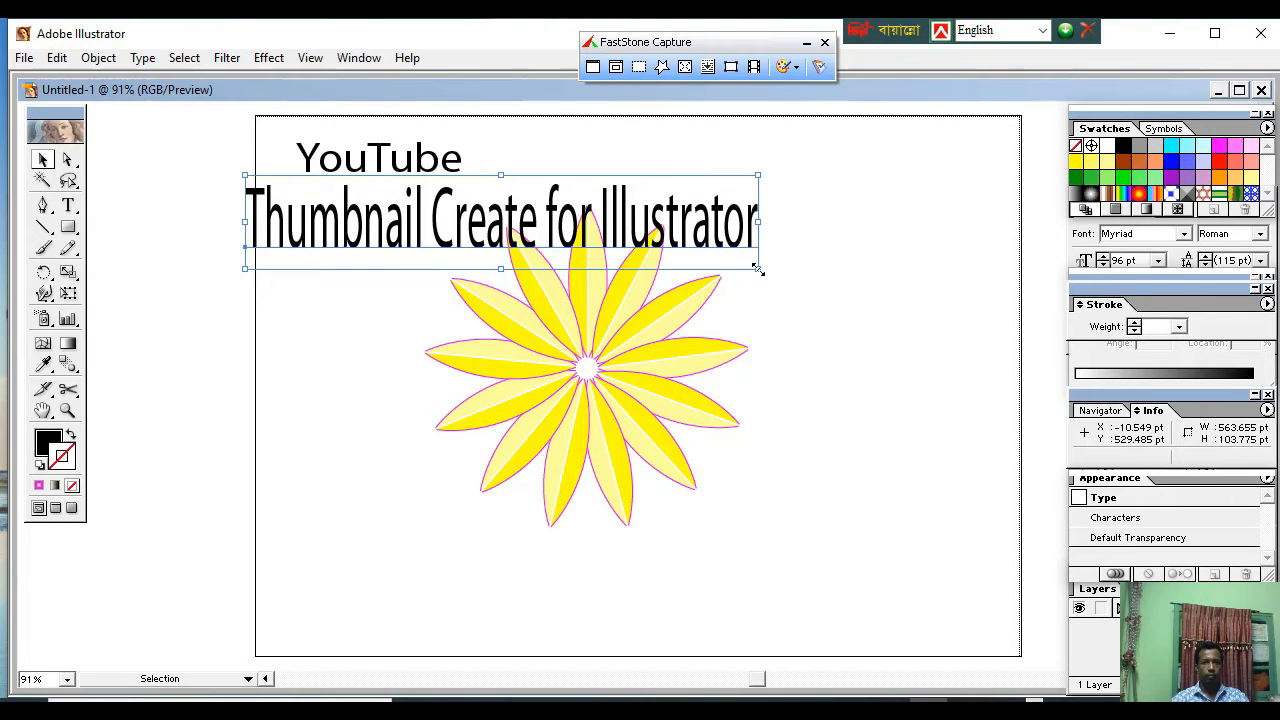
- Shrink the "Thumbnail Create for Illustrator" text to about 359 × 68 pt and move it directly below the flower
{"action": "left_click_drag", "start_coordinate": [757, 269], "coordinate": [572, 234]}
{"action": "left_click", "coordinate": [779, 266]}
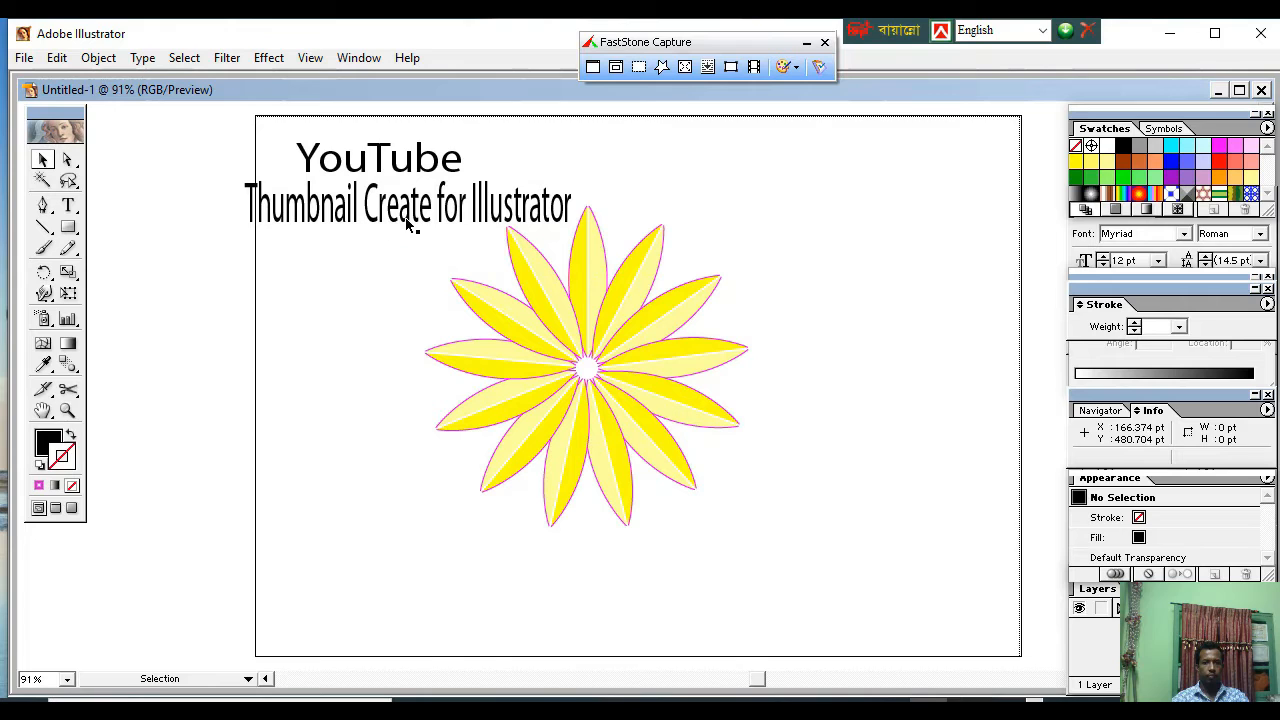
{"action": "left_click_drag", "start_coordinate": [413, 208], "coordinate": [676, 572]}
{"action": "left_click", "coordinate": [813, 512]}
- Shift the "YouTube" text slightly right, keeping it above and left of the flower
{"action": "left_click_drag", "start_coordinate": [380, 162], "coordinate": [436, 244]}
{"action": "left_click", "coordinate": [386, 297]}
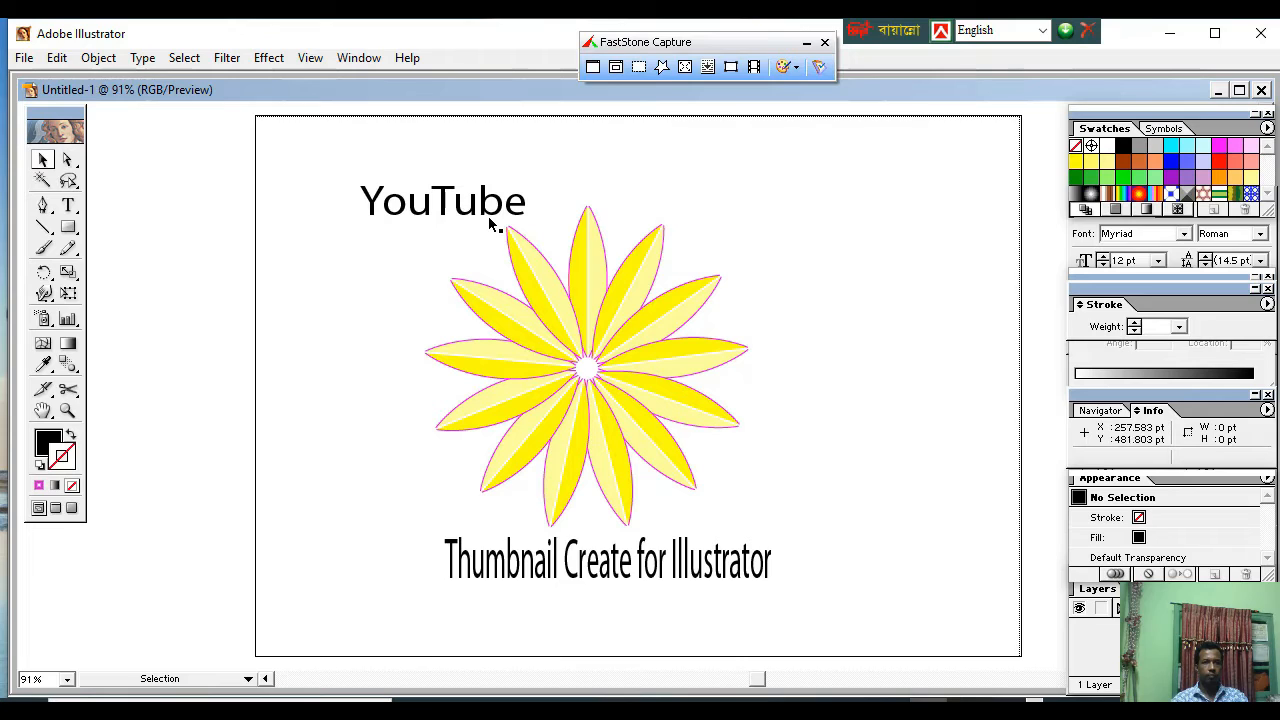
{"action": "left_click_drag", "start_coordinate": [447, 207], "coordinate": [427, 163]}
- Draw a rectangle about 160 × 70 pt left of the flower's upper petals and fill it with red
{"action": "left_click", "coordinate": [70, 230]}
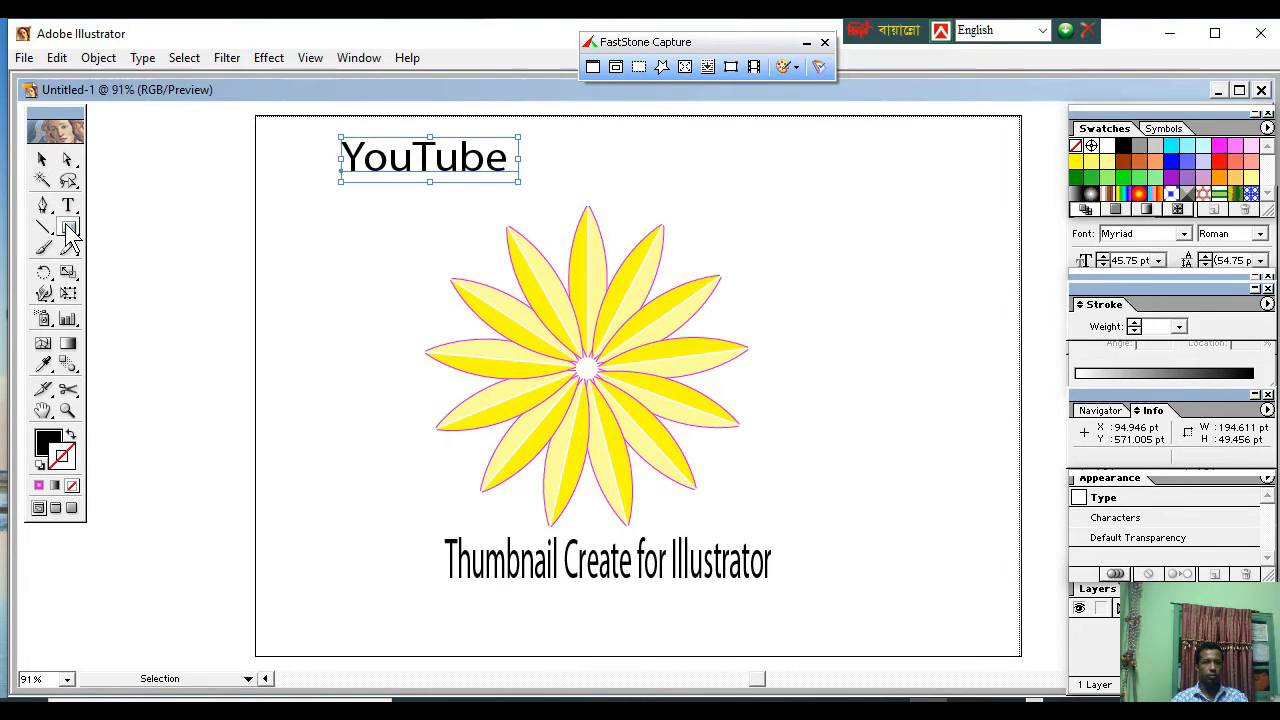
{"action": "left_click_drag", "start_coordinate": [281, 230], "coordinate": [427, 294]}
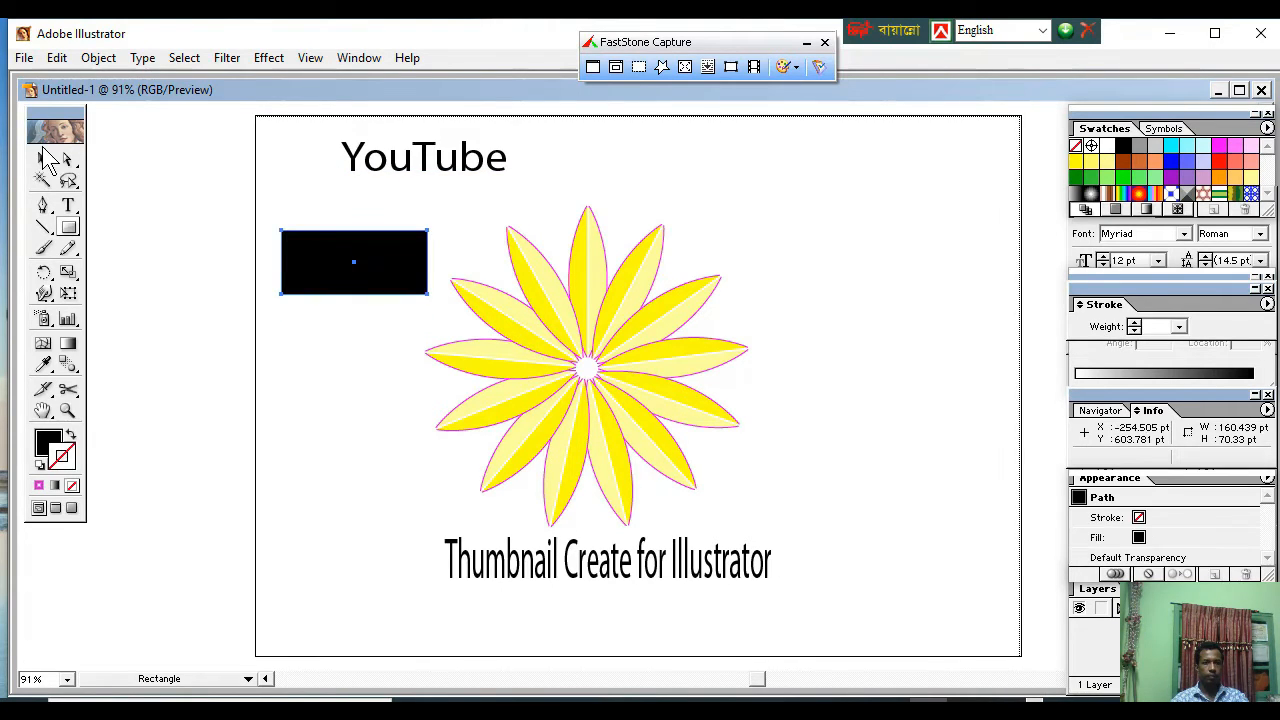
{"action": "left_click", "coordinate": [42, 160]}
{"action": "left_click", "coordinate": [294, 334]}
{"action": "left_click", "coordinate": [297, 289]}
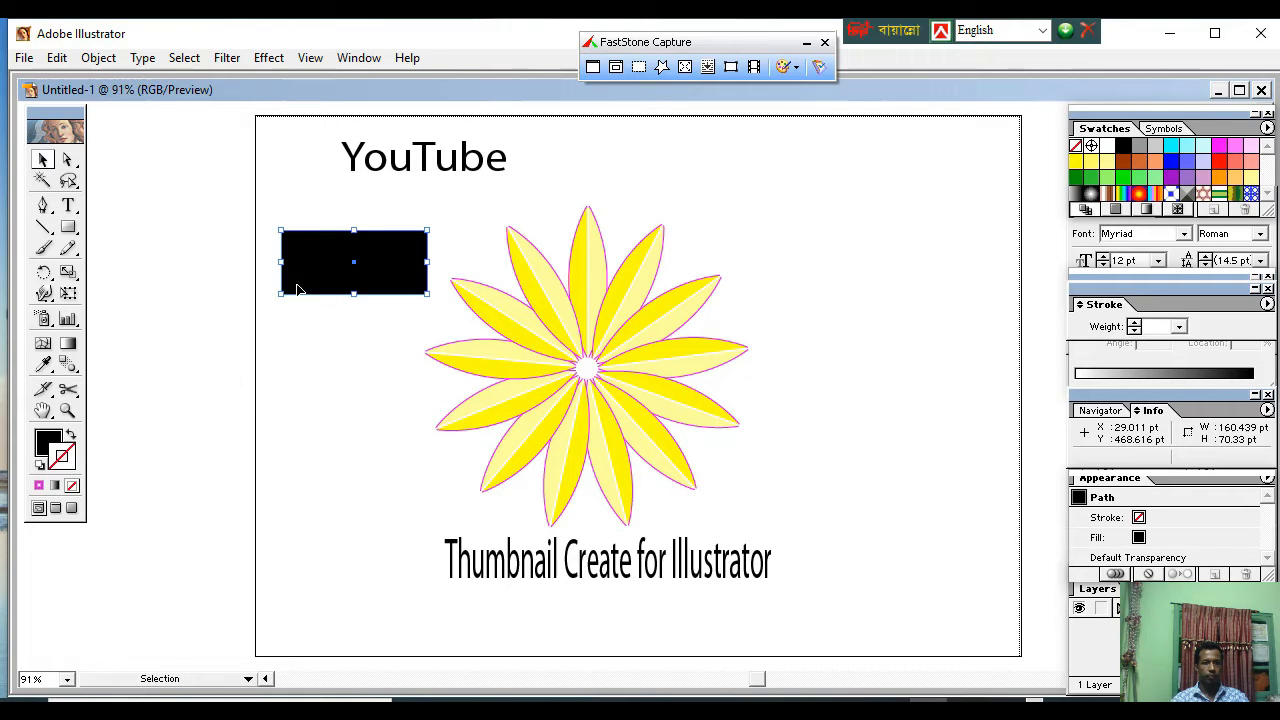
{"action": "left_click", "coordinate": [57, 438]}
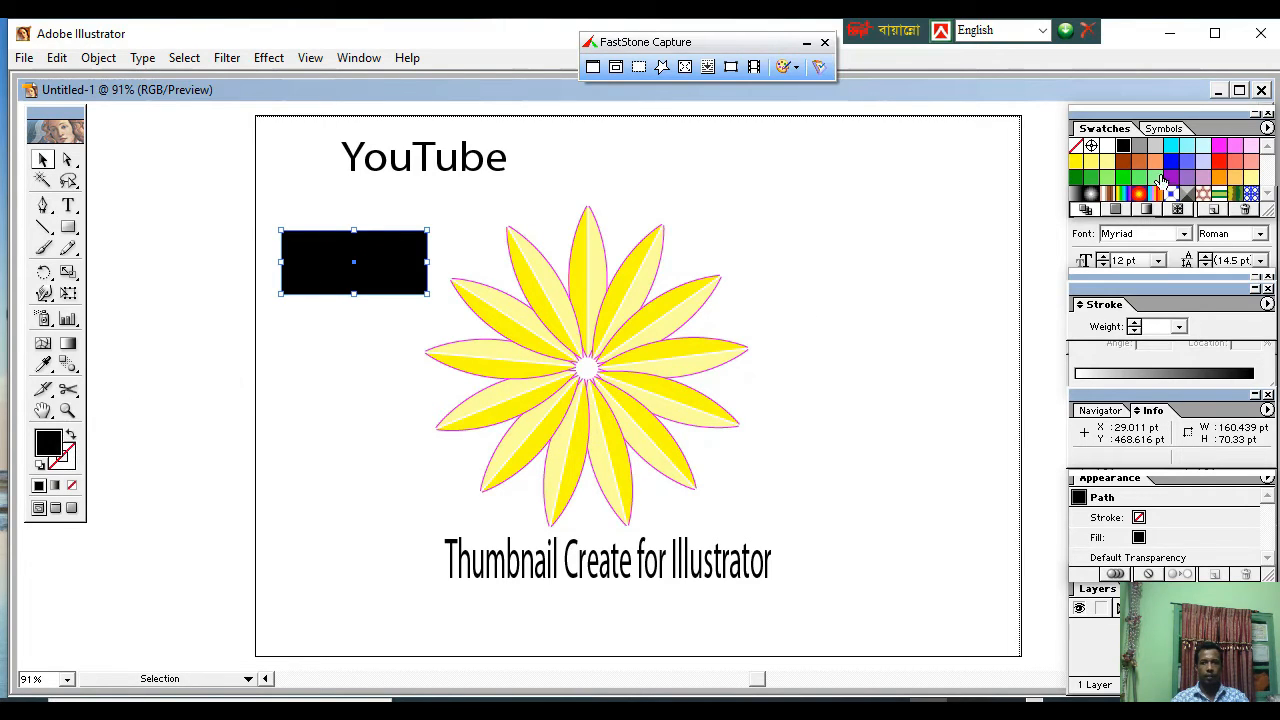
{"action": "left_click", "coordinate": [1232, 166]}
{"action": "left_click", "coordinate": [509, 234]}
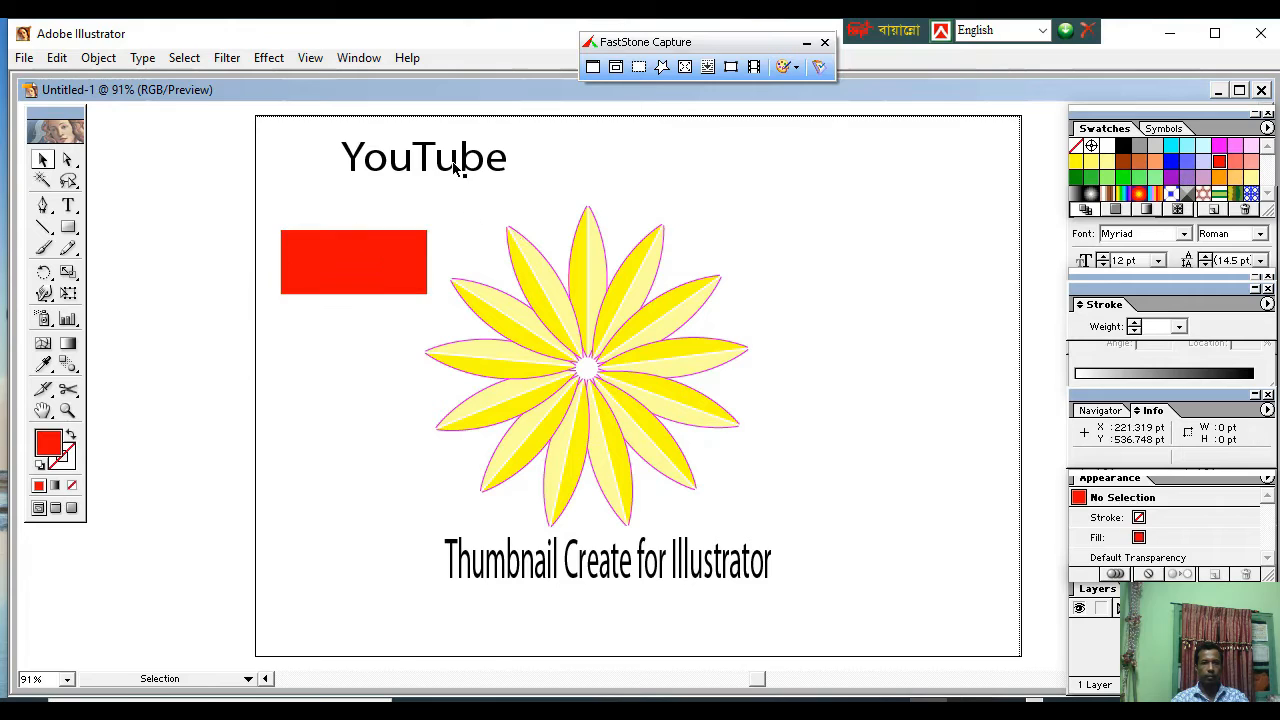
- Move the "YouTube" text onto the red rectangle and bring it to the front
{"action": "left_click", "coordinate": [455, 165]}
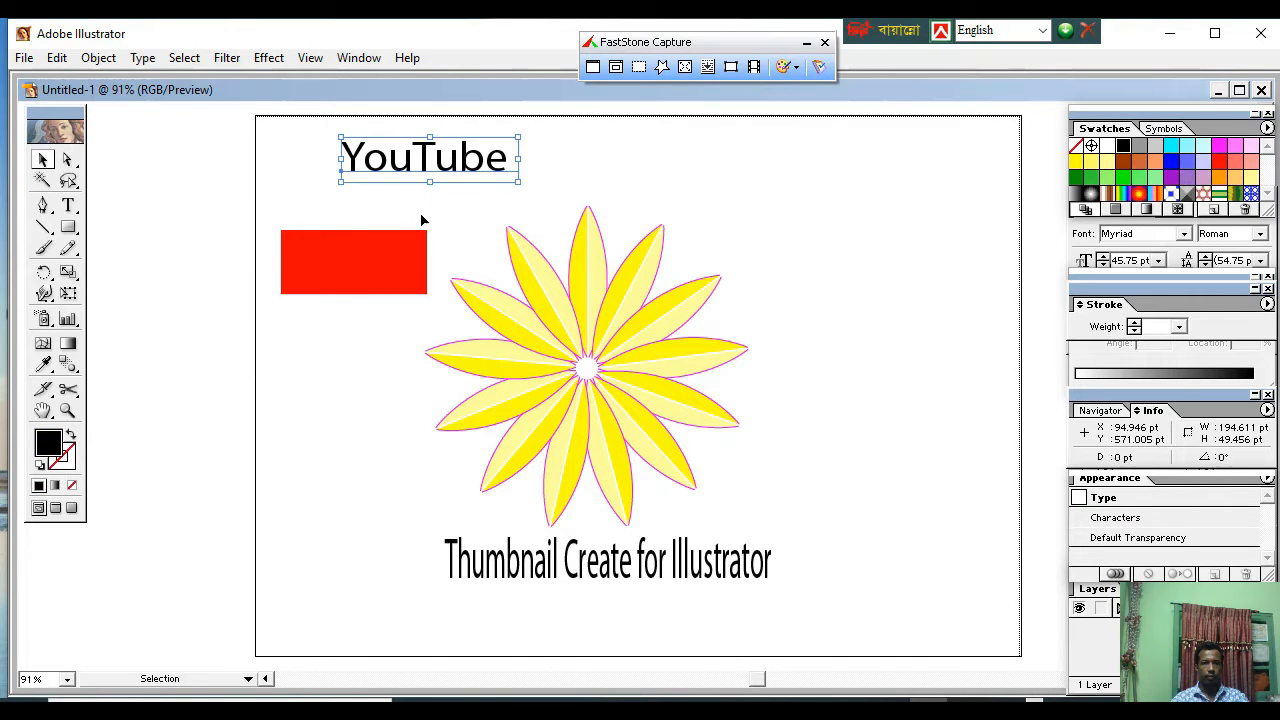
{"action": "left_click_drag", "start_coordinate": [447, 170], "coordinate": [398, 279]}
{"action": "right_click", "coordinate": [436, 266]}
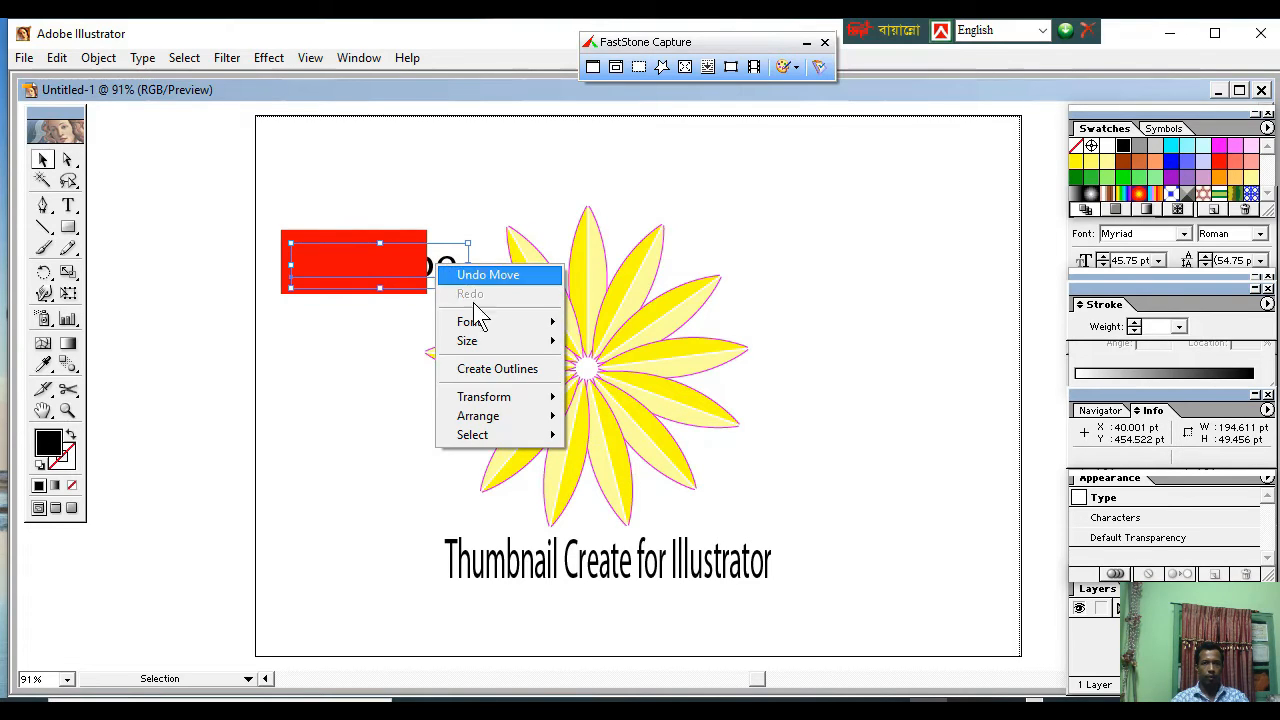
{"action": "mouse_move", "coordinate": [530, 405]}
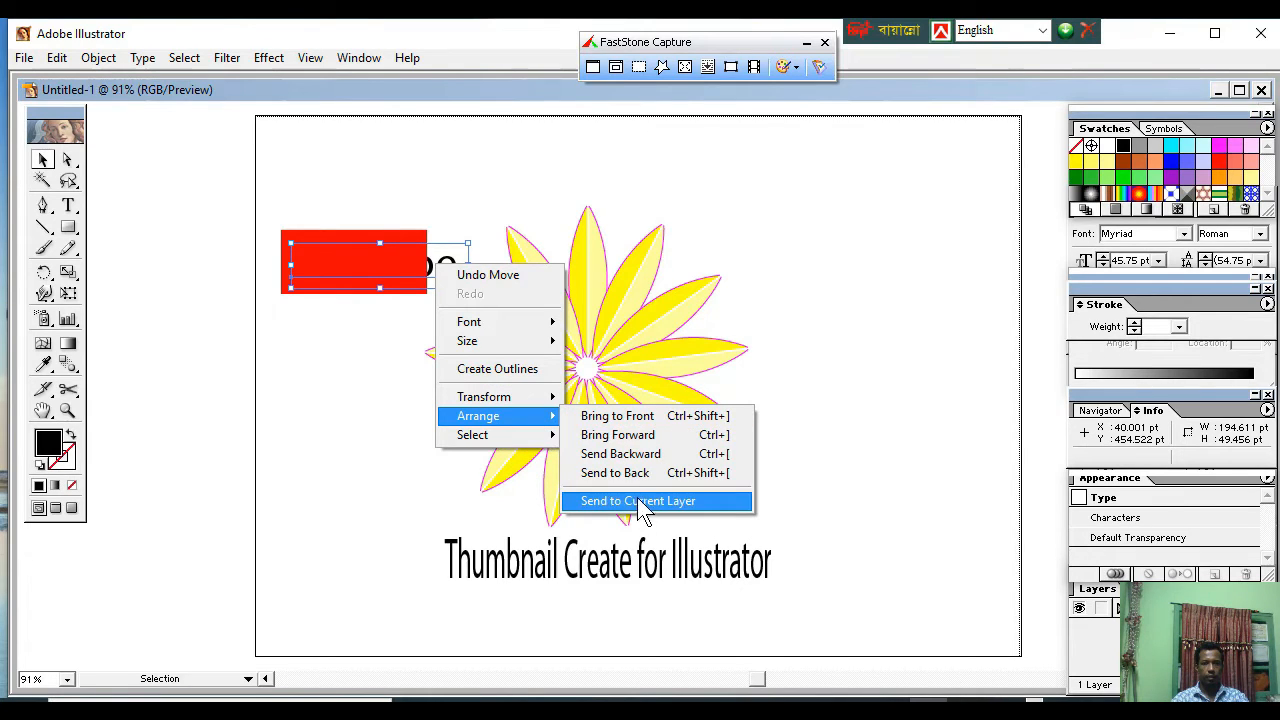
{"action": "left_click", "coordinate": [617, 415]}
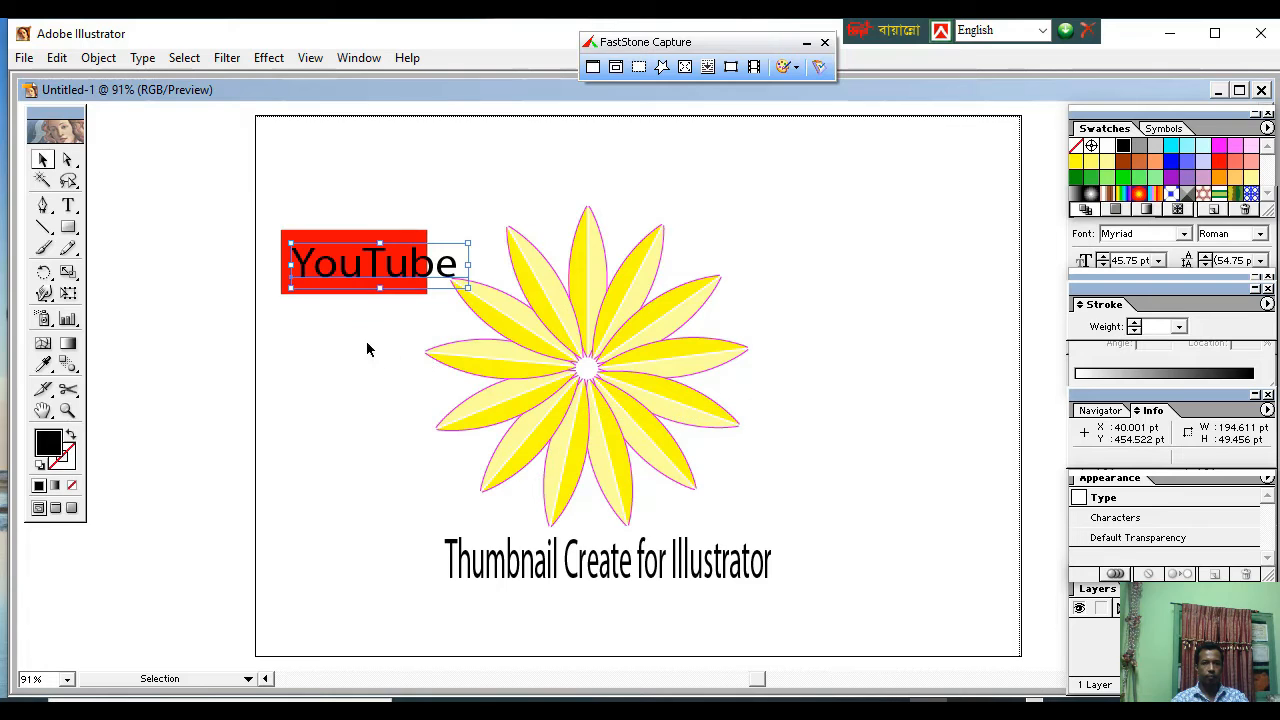
- Scale the "YouTube" text down to about 143 × 41 pt so it fits inside the red rectangle
{"action": "left_click", "coordinate": [369, 320]}
{"action": "left_click", "coordinate": [438, 286]}
{"action": "left_click_drag", "start_coordinate": [466, 284], "coordinate": [421, 277]}
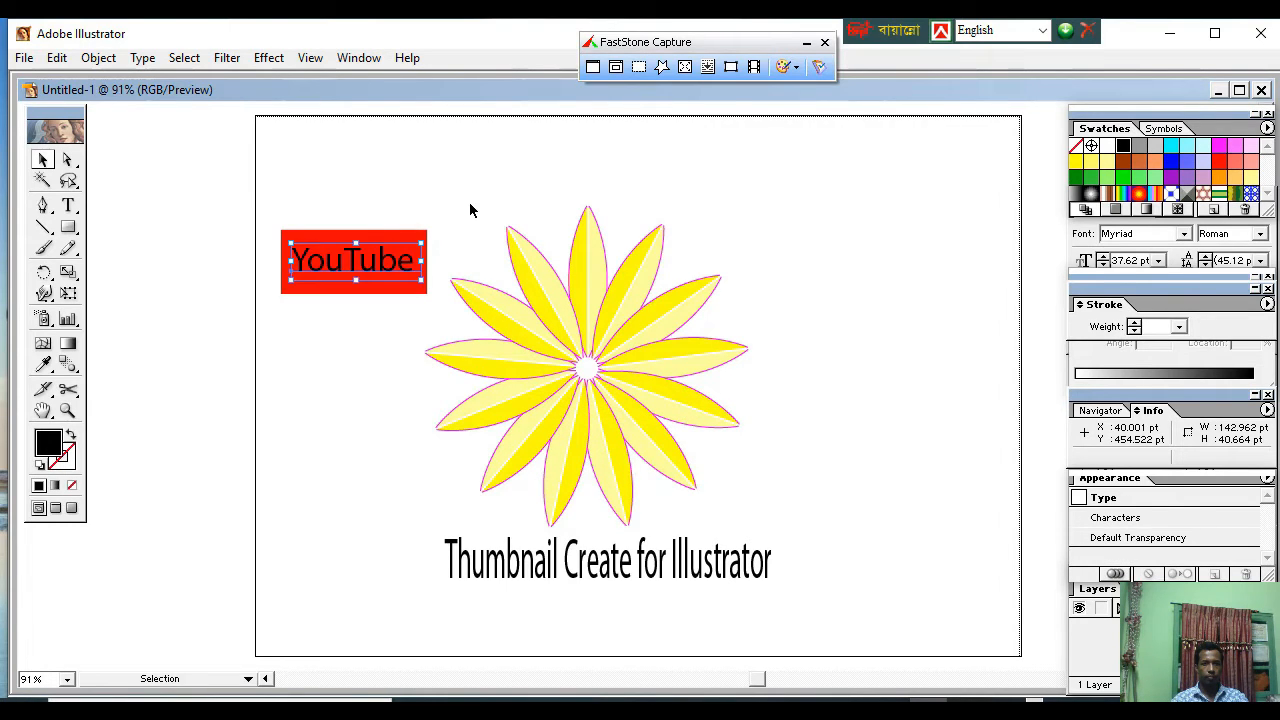
{"action": "left_click", "coordinate": [349, 177]}
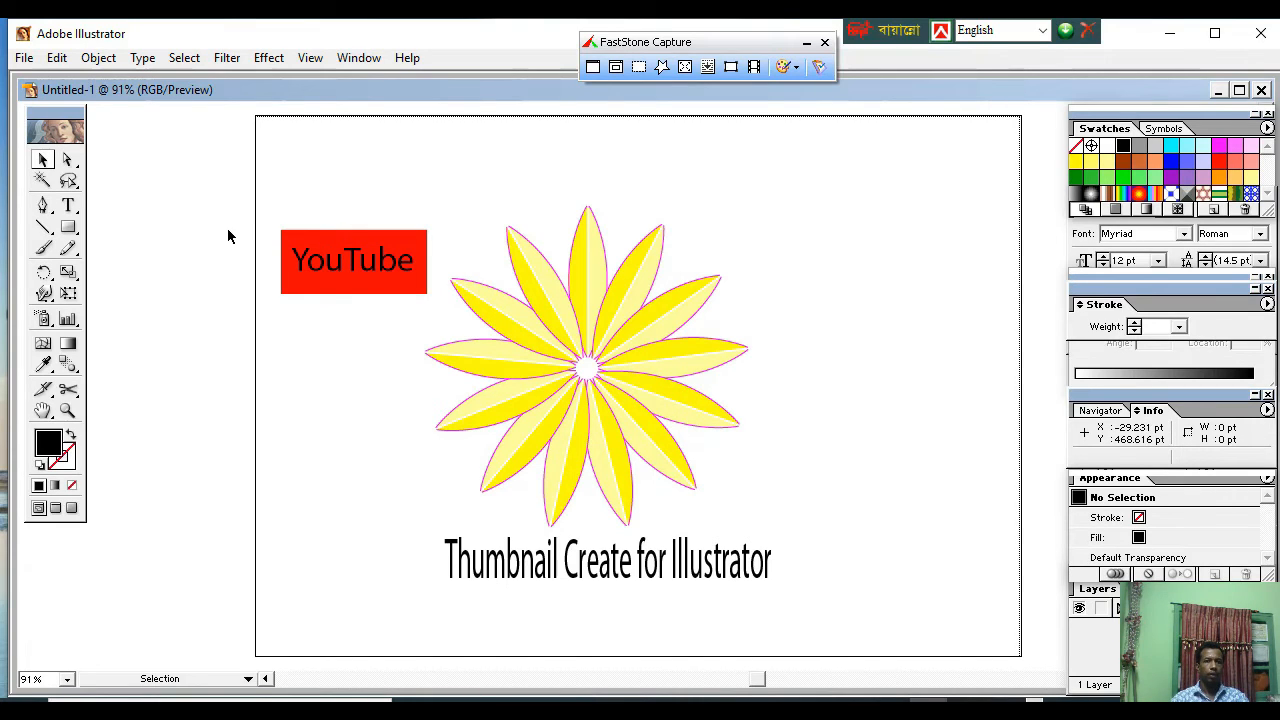
- Recolor the letters "You" in the "YouTube" text white
{"action": "left_click", "coordinate": [68, 205]}
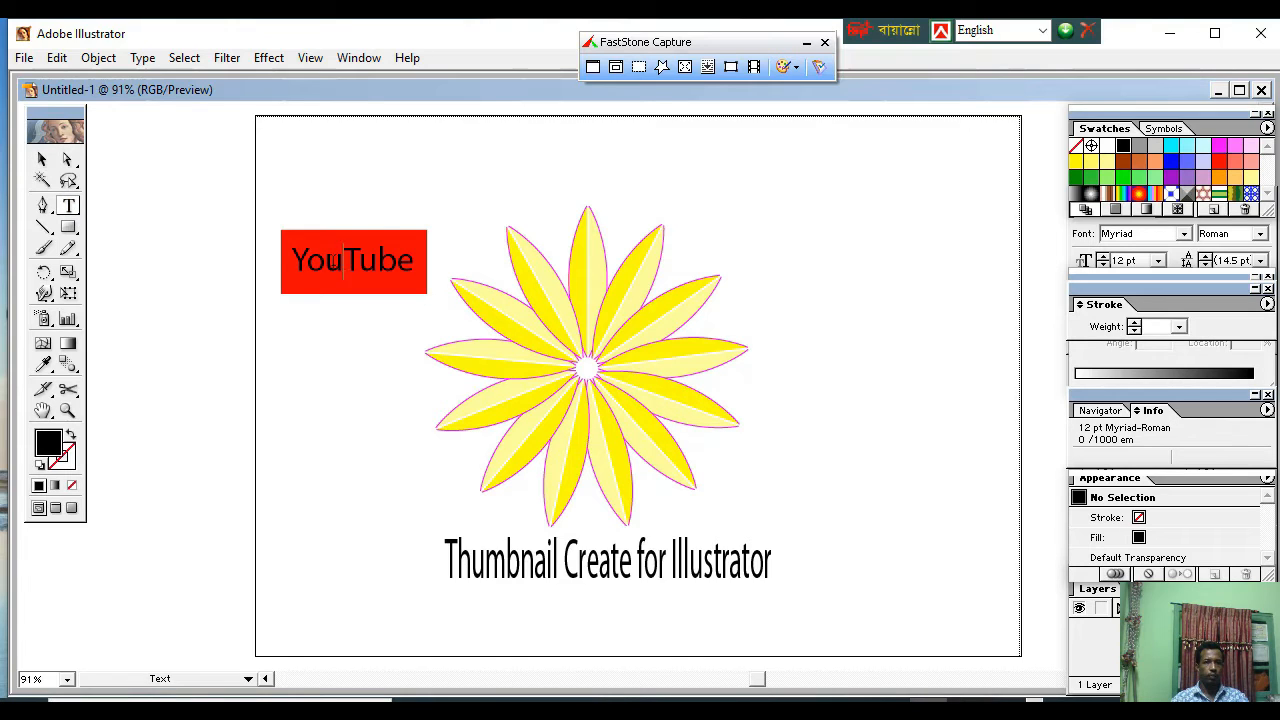
{"action": "left_click_drag", "start_coordinate": [344, 260], "coordinate": [281, 252]}
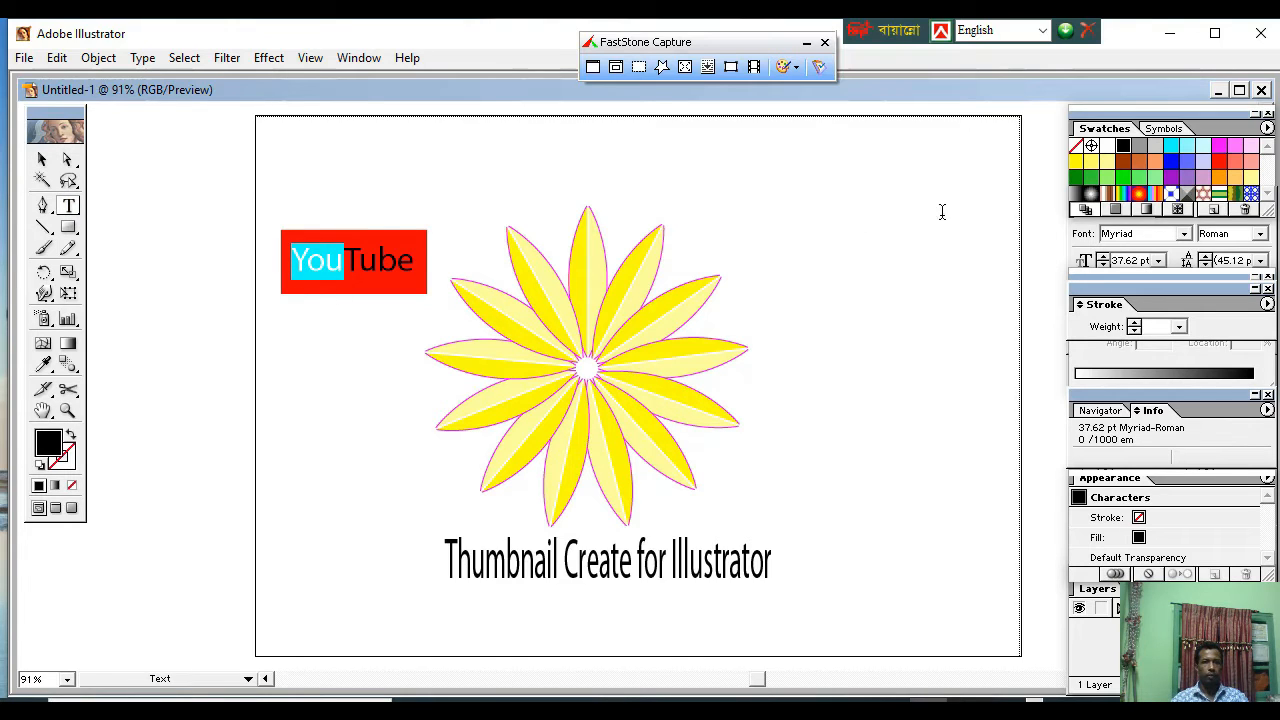
{"action": "left_click", "coordinate": [1107, 147]}
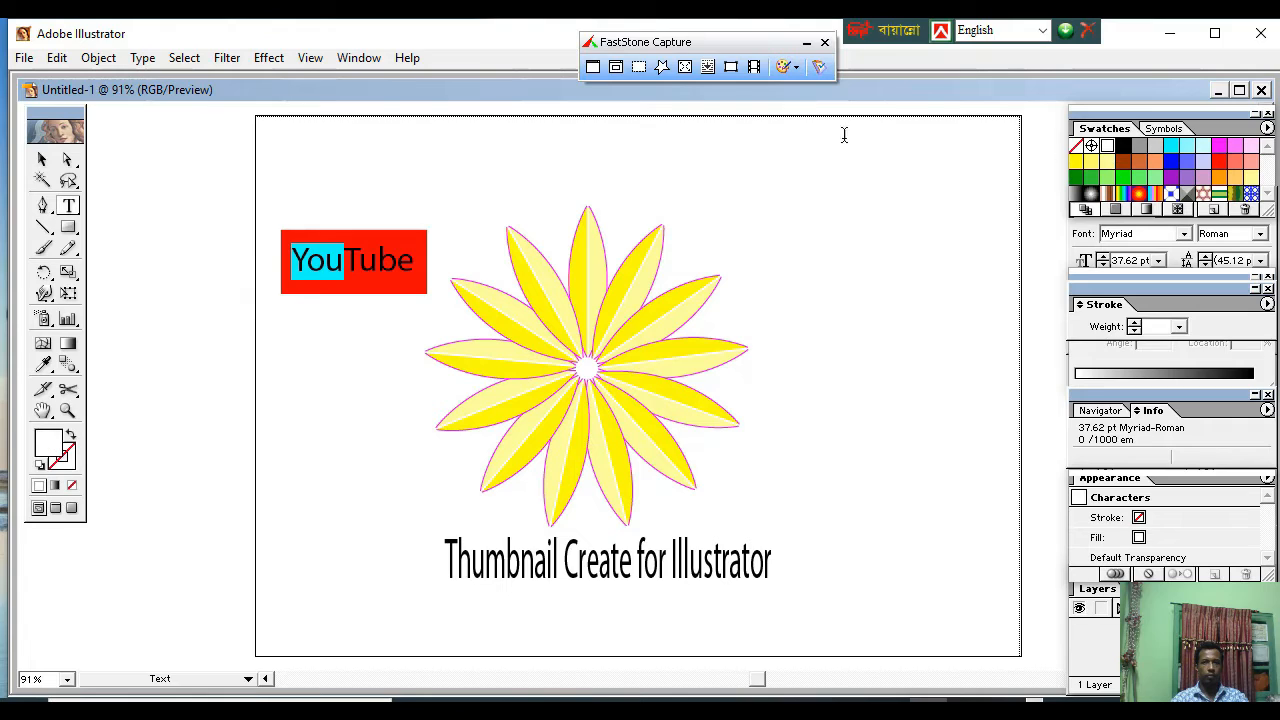
{"action": "left_click", "coordinate": [145, 208]}
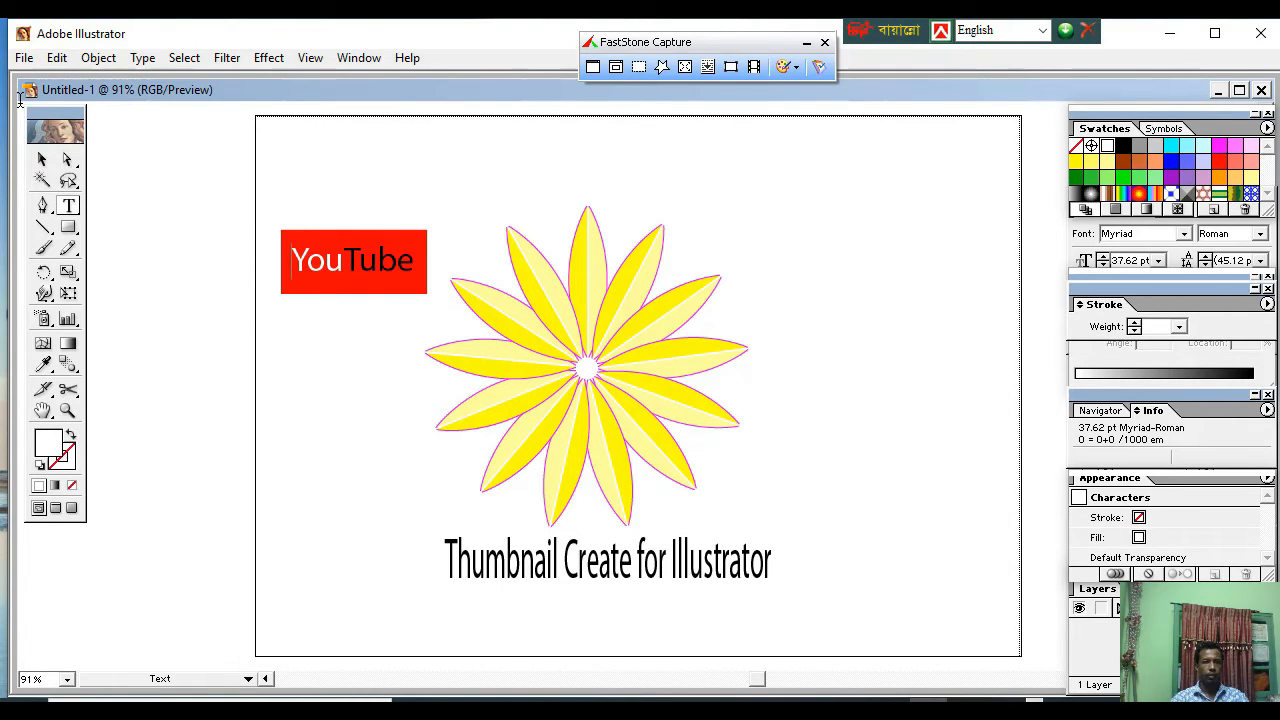
{"action": "left_click", "coordinate": [41, 159]}
{"action": "left_click", "coordinate": [282, 203]}
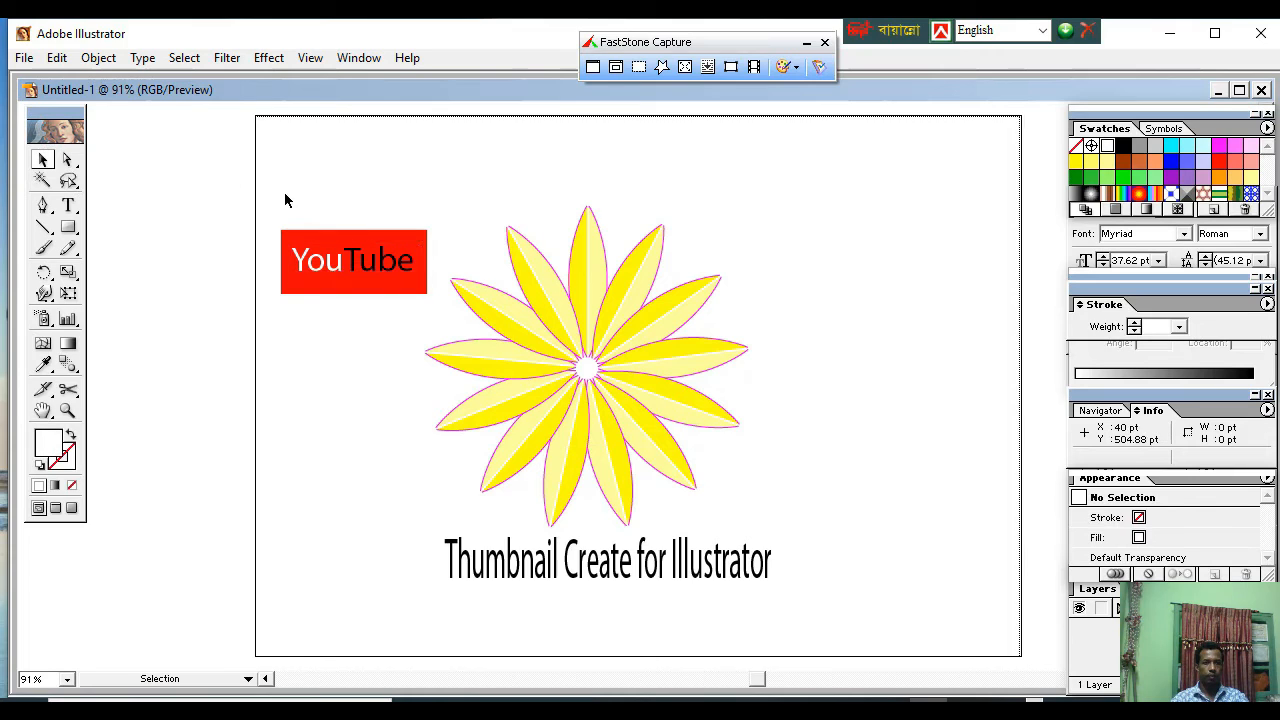
- Group the "YouTube" text with its red rectangle and move the group up and right, beside the flower's upper petals
{"action": "left_click_drag", "start_coordinate": [267, 193], "coordinate": [430, 316]}
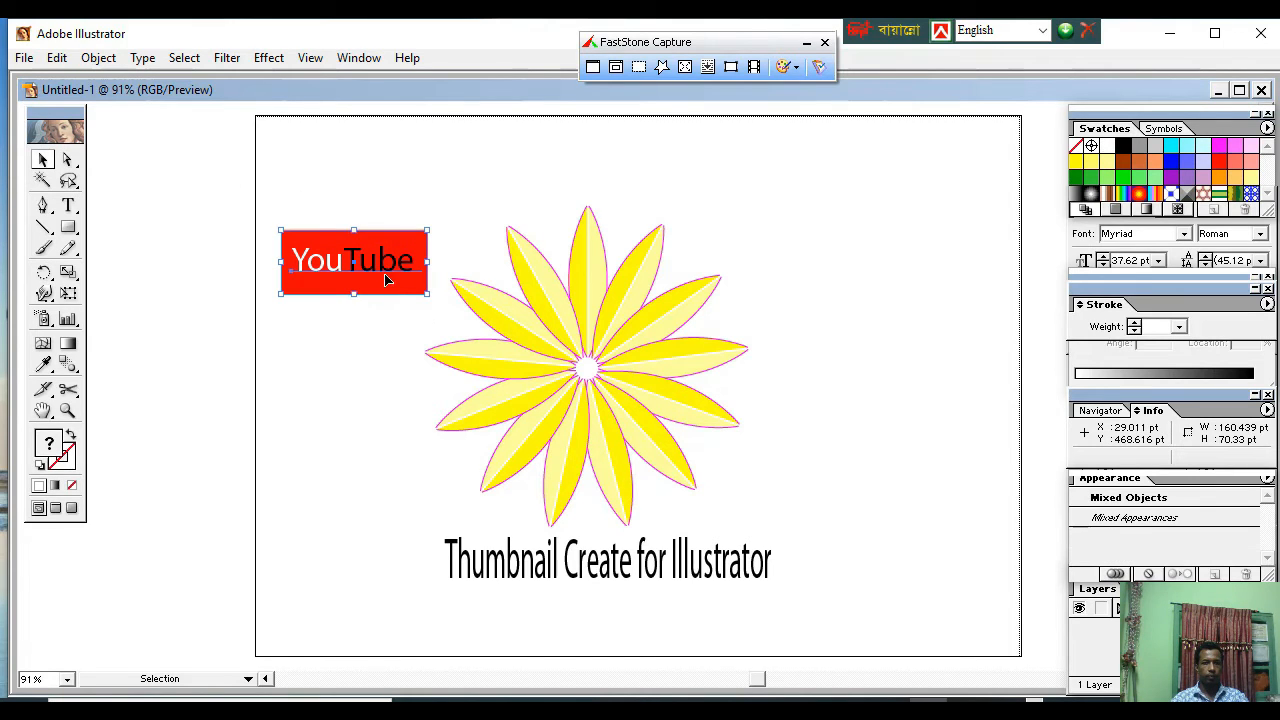
{"action": "right_click", "coordinate": [388, 276]}
{"action": "left_click", "coordinate": [414, 331]}
{"action": "left_click", "coordinate": [368, 305]}
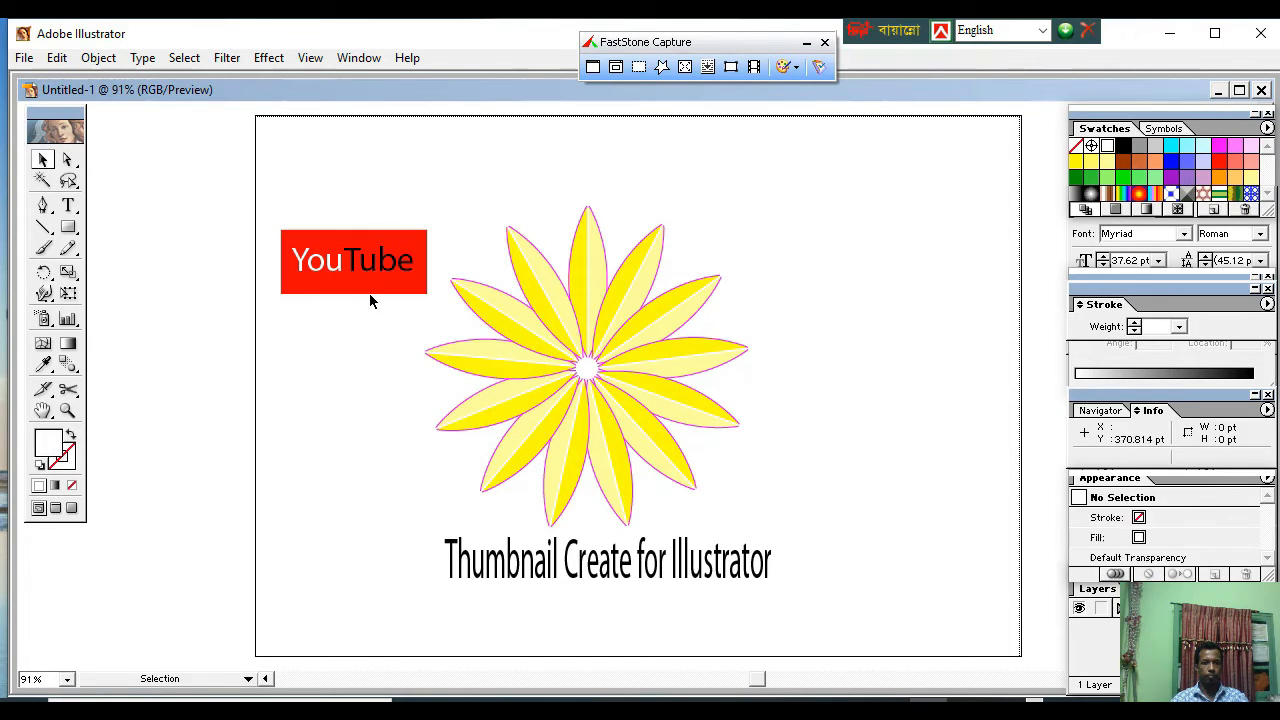
{"action": "left_click_drag", "start_coordinate": [360, 280], "coordinate": [423, 251]}
{"action": "left_click", "coordinate": [857, 480]}
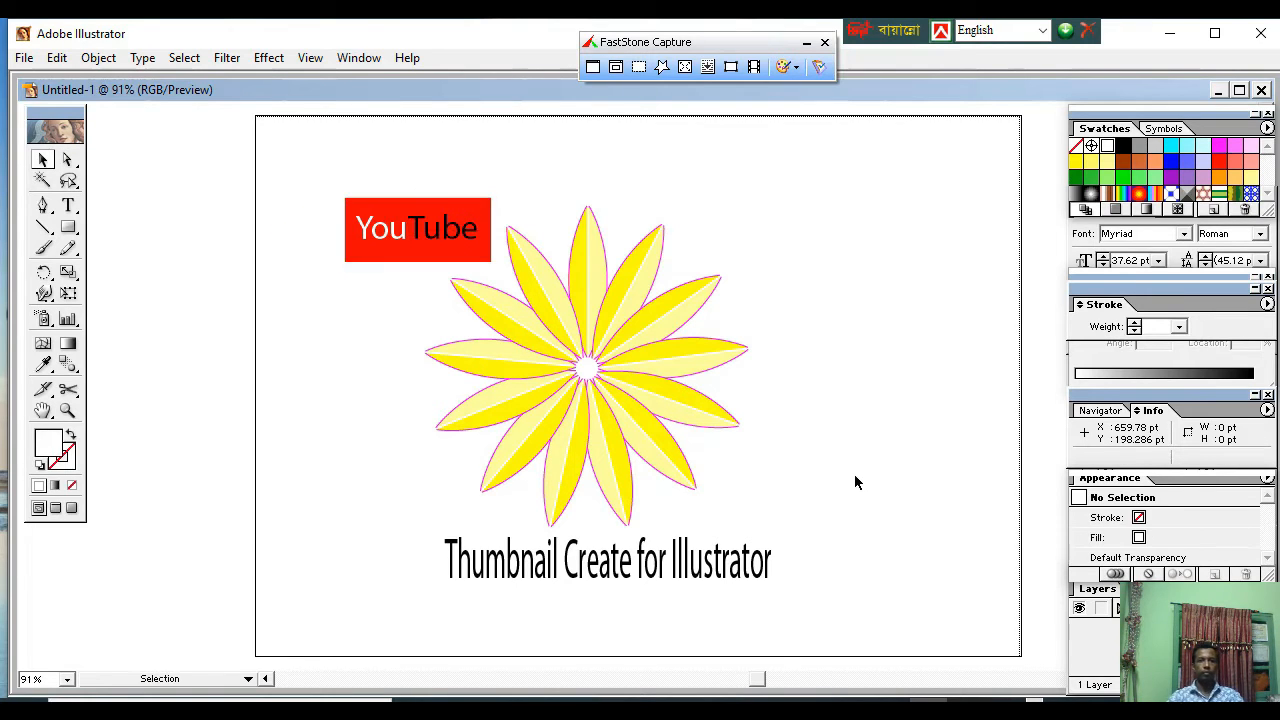
- Widen the "Thumbnail Create for Illustrator" text to about 430 pt and move it left to center it below the flower
{"action": "left_click", "coordinate": [524, 573]}
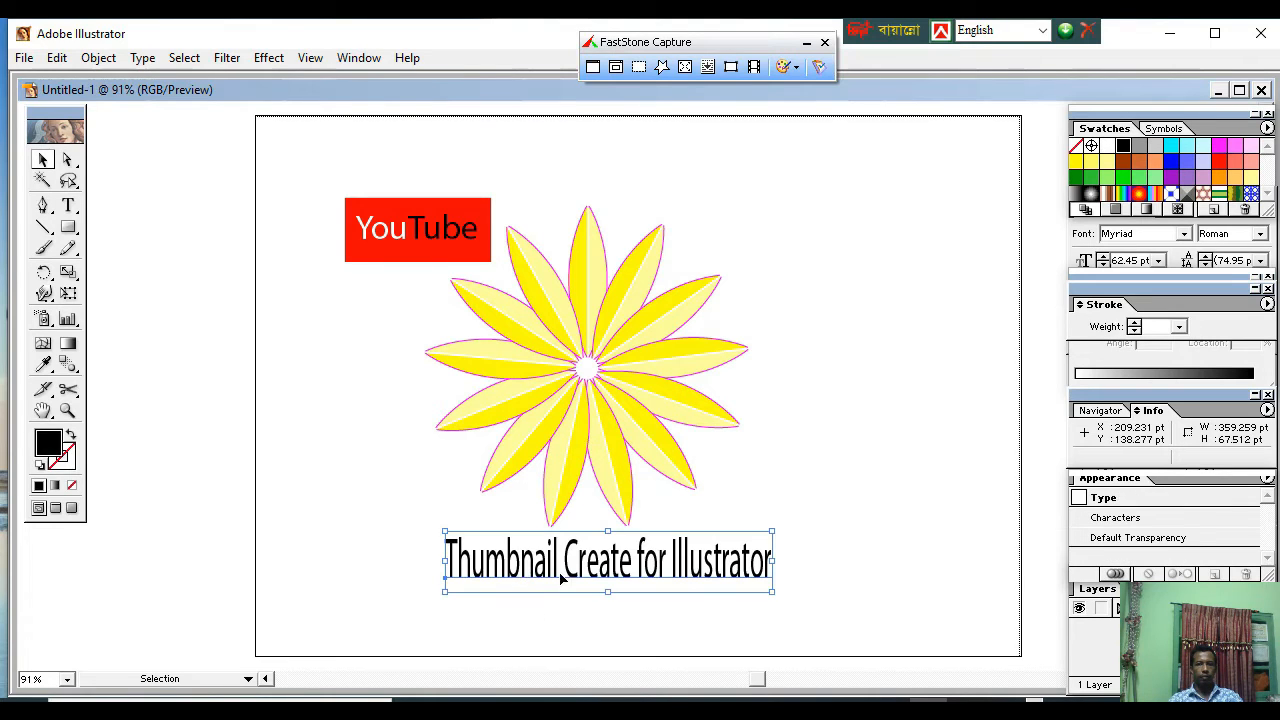
{"action": "left_click_drag", "start_coordinate": [775, 561], "coordinate": [836, 561]}
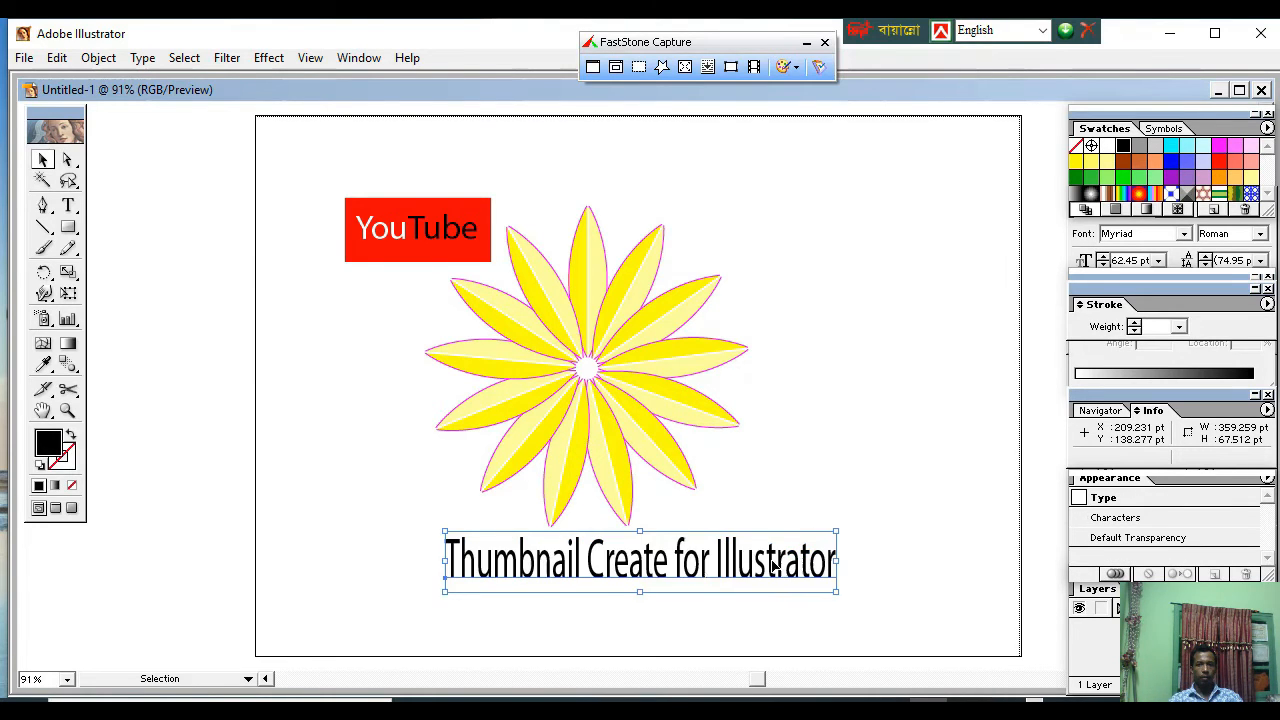
{"action": "left_click_drag", "start_coordinate": [689, 572], "coordinate": [616, 572]}
{"action": "left_click", "coordinate": [899, 446]}
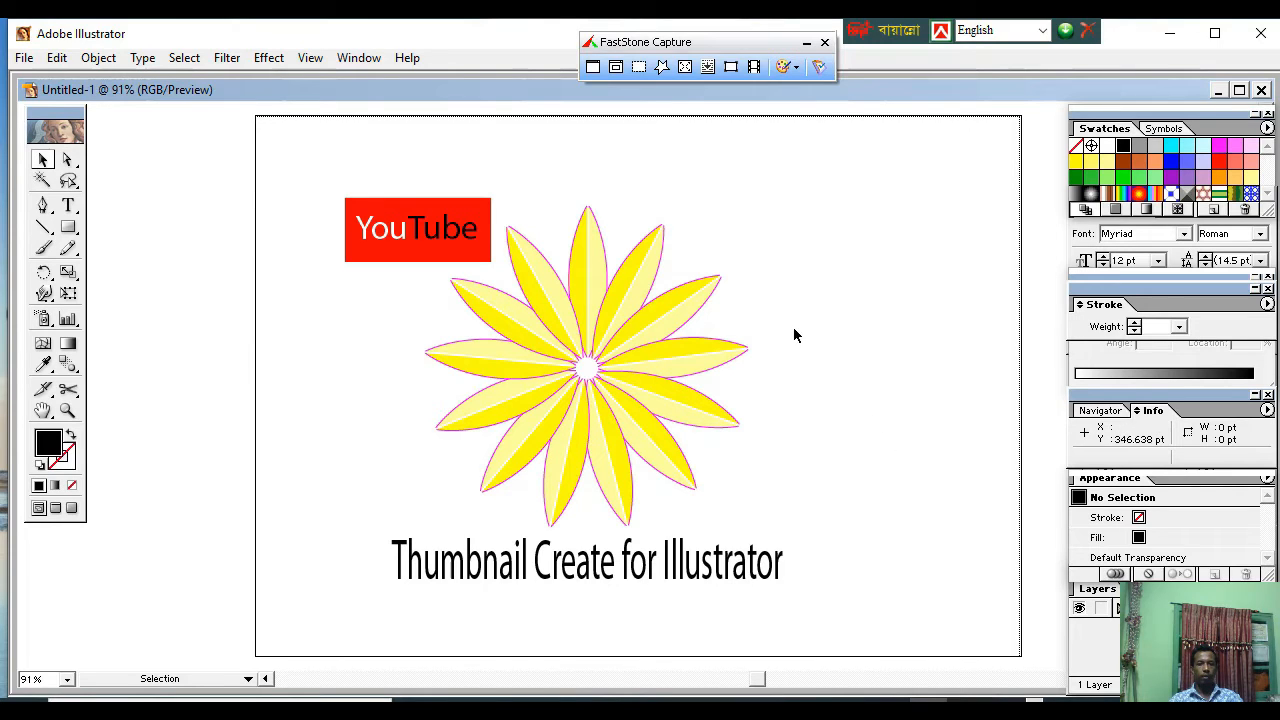
- Capture a rectangular screen region of about 540 × 450 pixels around the thumbnail artwork with FastStone Capture
{"action": "left_click", "coordinate": [640, 68]}
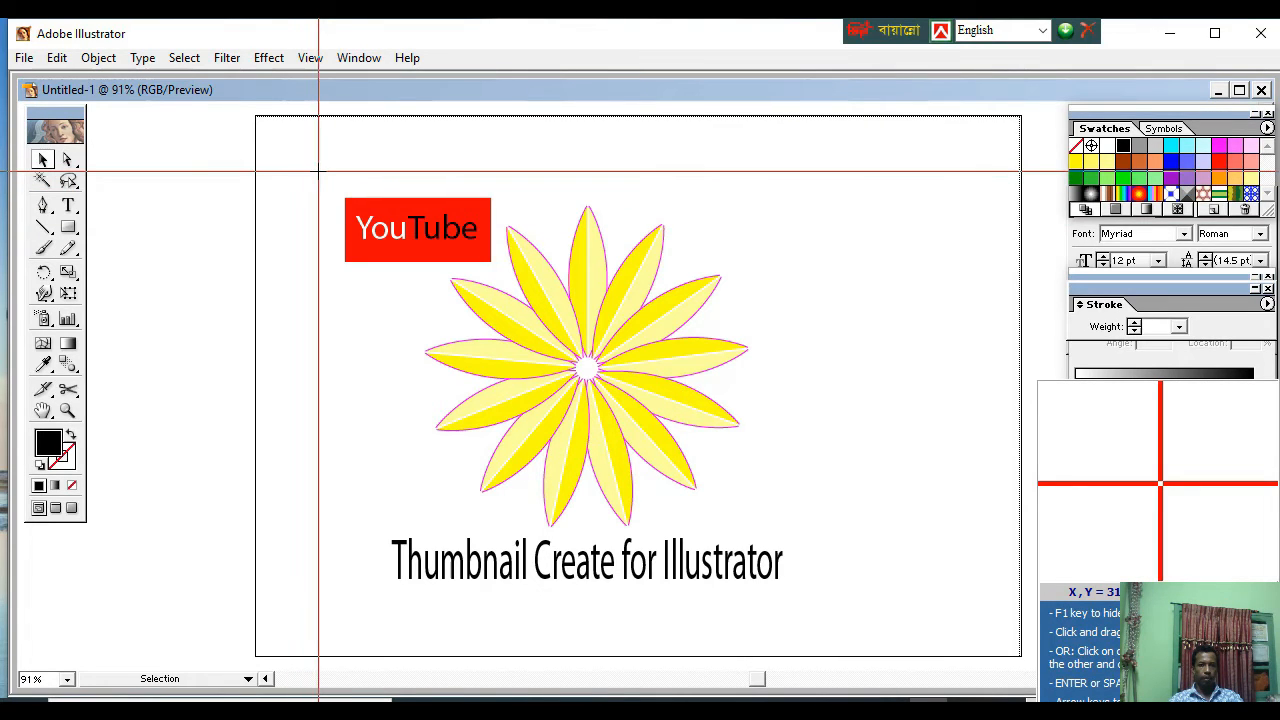
{"action": "left_click_drag", "start_coordinate": [319, 171], "coordinate": [857, 620]}
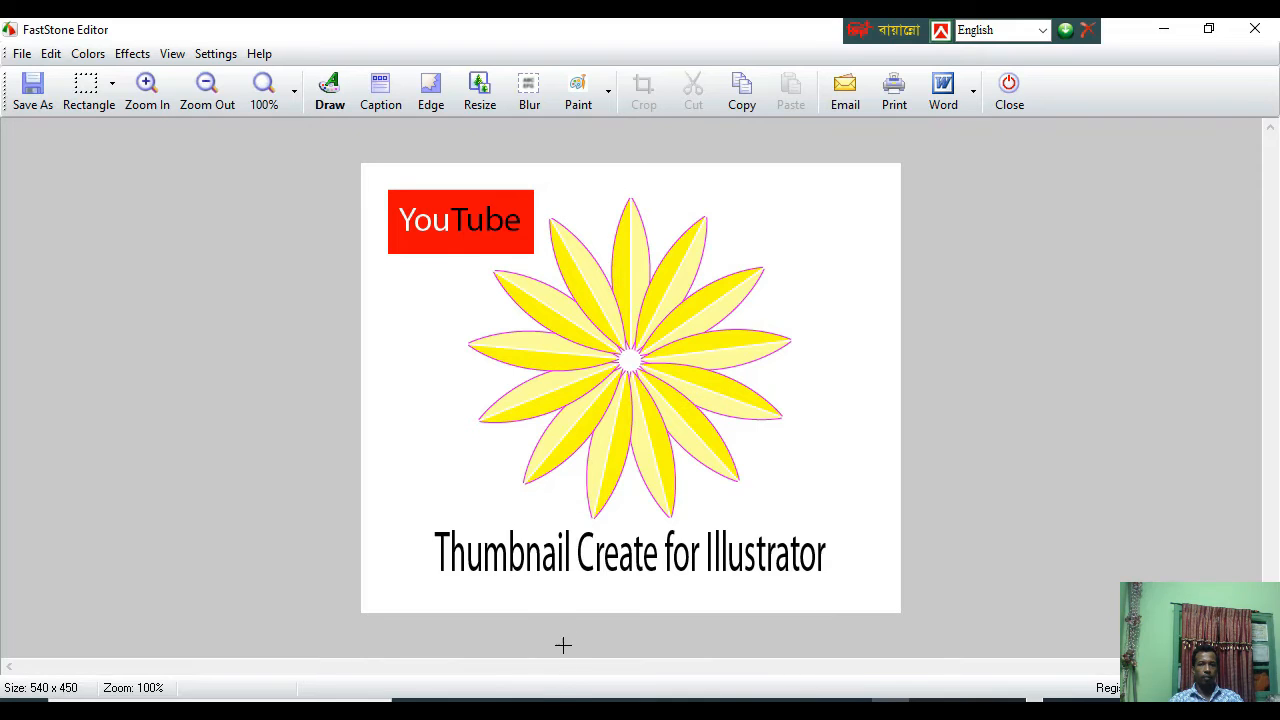
{"action": "left_click", "coordinate": [929, 708]}
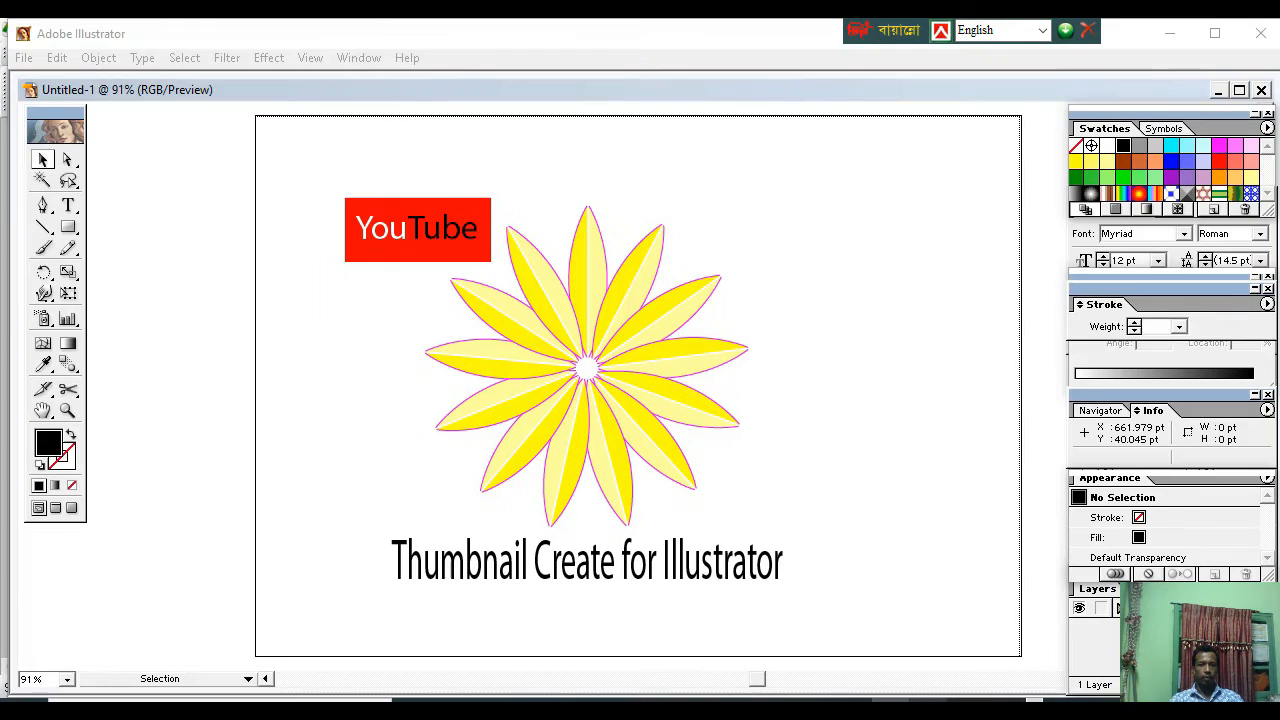
{"action": "left_click", "coordinate": [651, 556]}
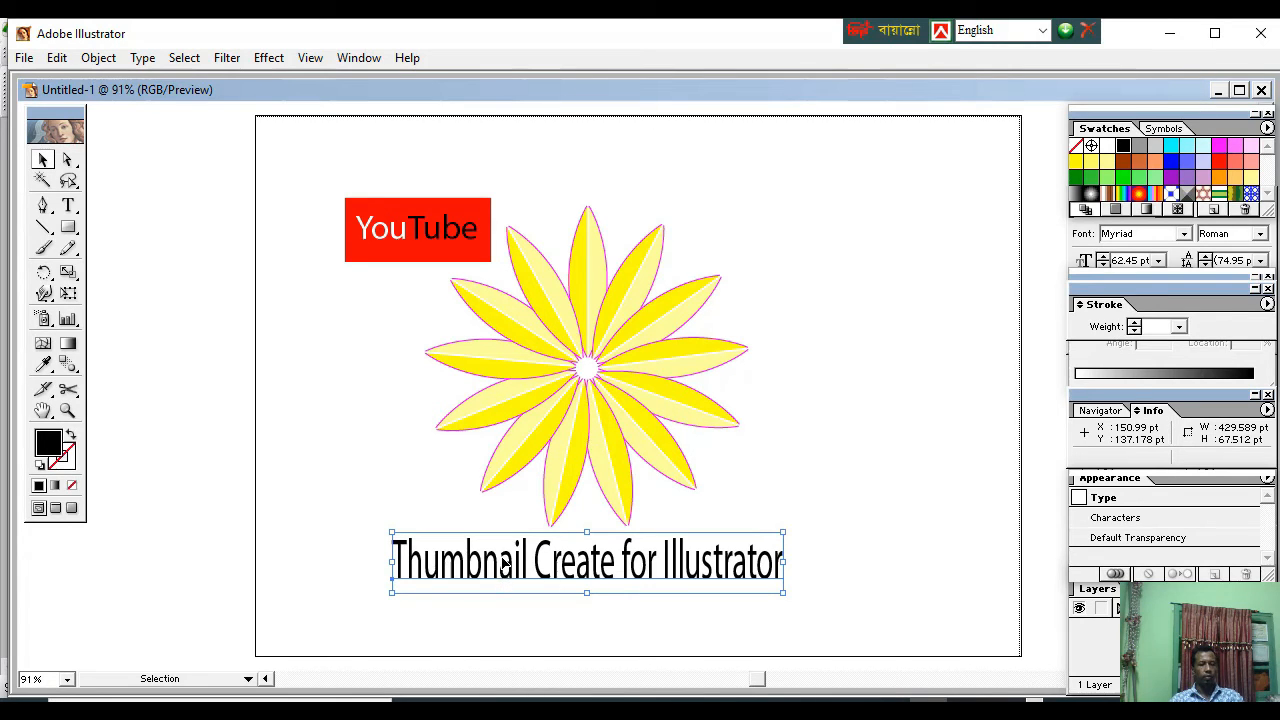
{"action": "left_click", "coordinate": [511, 708]}
- Save the captured image as the JPEG file "Thumbnail Create for Illustrator" in the Image All folder
{"action": "left_click", "coordinate": [32, 97]}
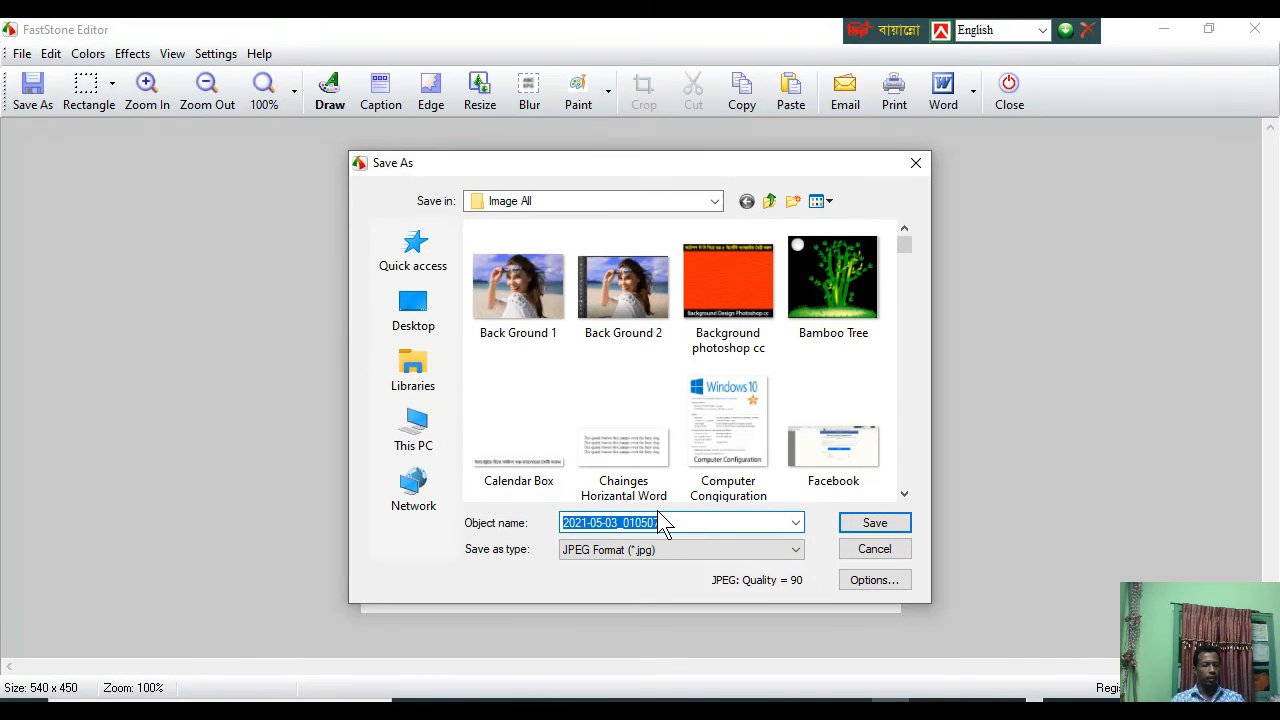
{"action": "type", "text": "Thumbnail Create for Illustrator"}
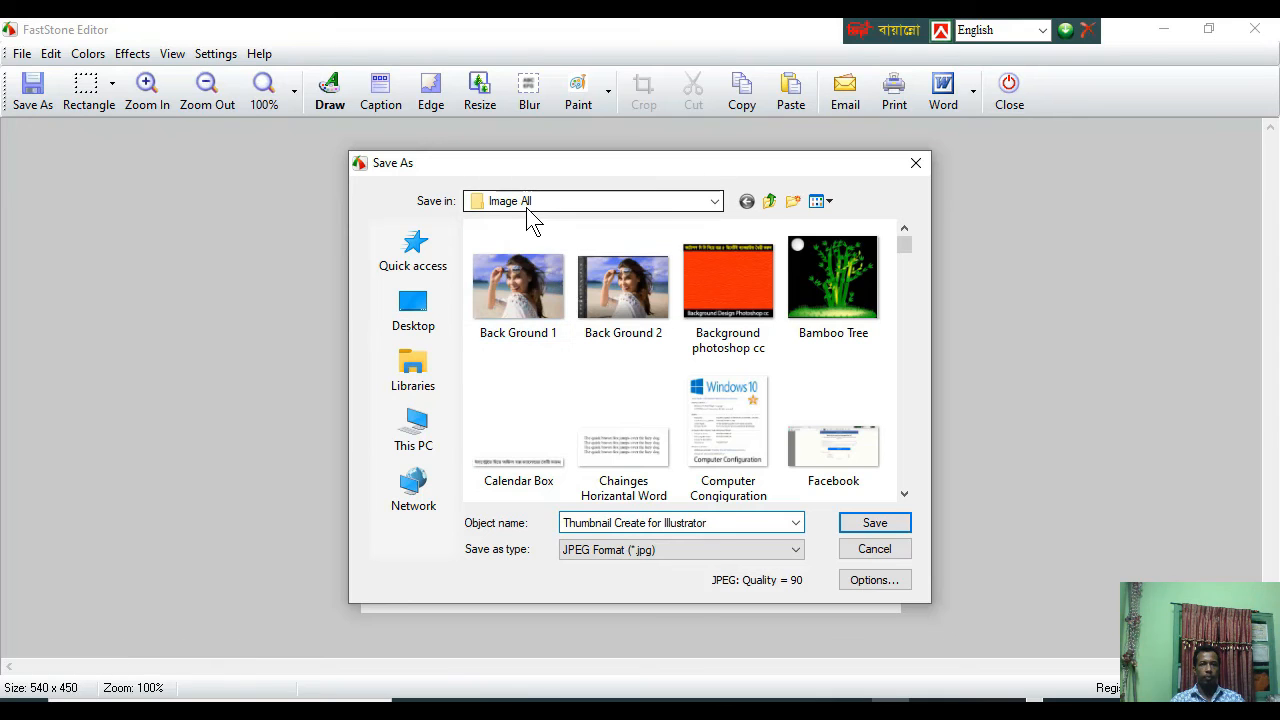
{"action": "left_click", "coordinate": [868, 522]}
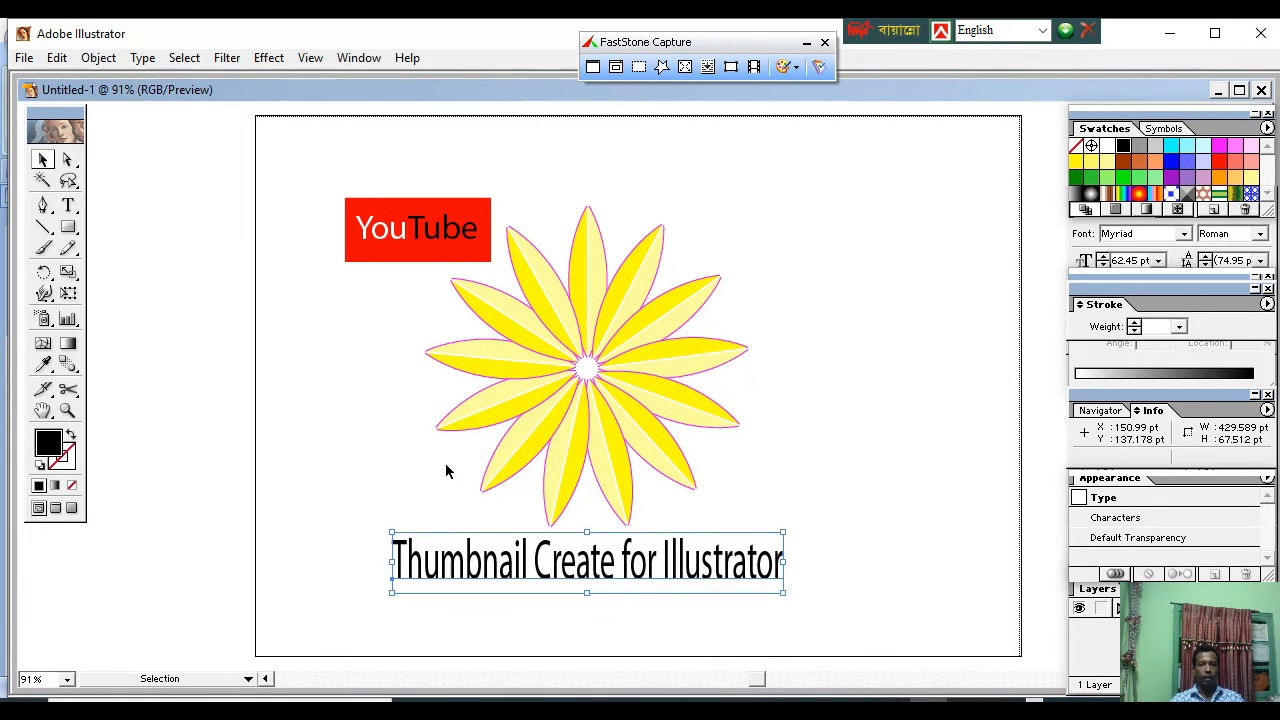
- Deselect the text, minimize the Illustrator and Word windows, and select the NICTI Youtube folder on the desktop
{"action": "left_click", "coordinate": [858, 427]}
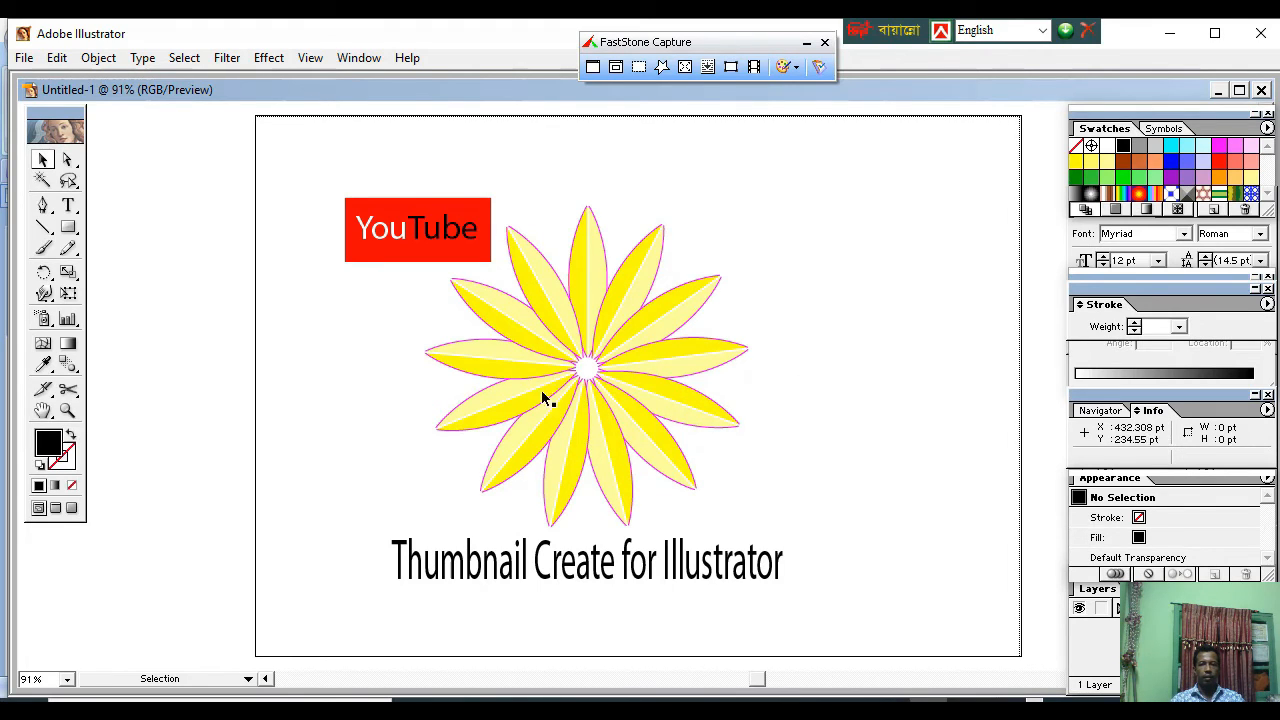
{"action": "left_click", "coordinate": [1170, 32]}
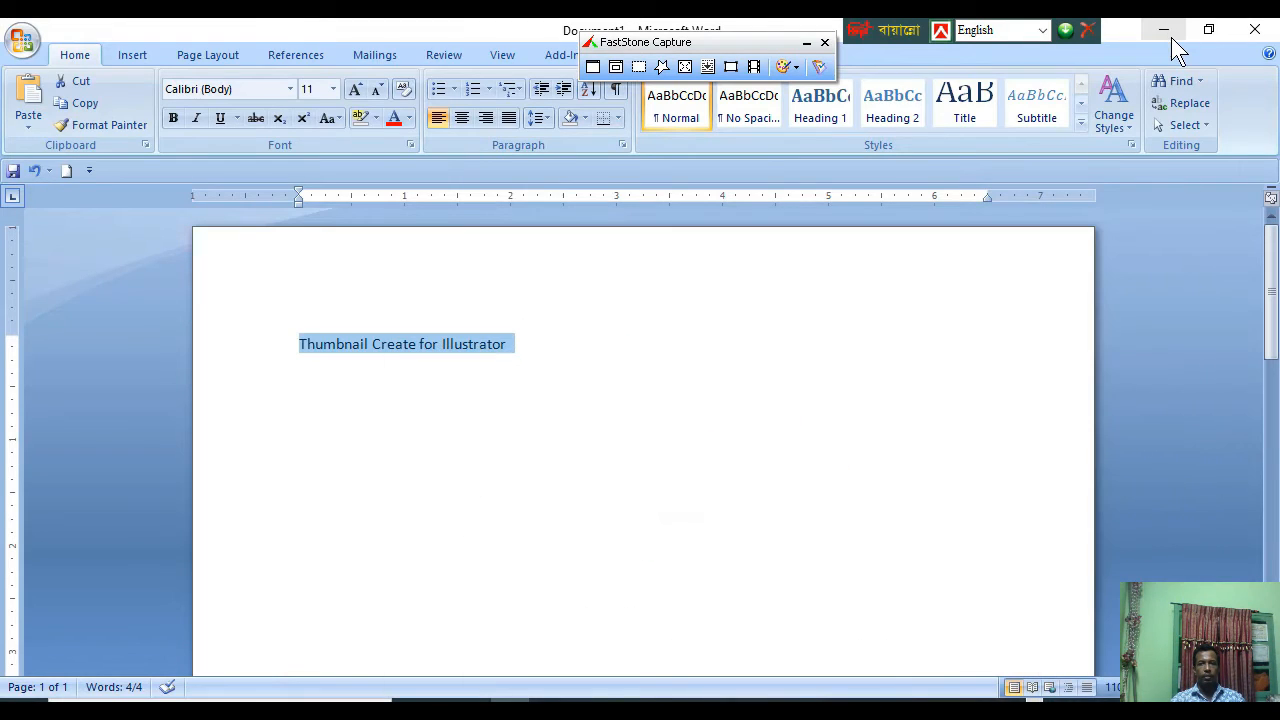
{"action": "left_click", "coordinate": [1171, 36]}
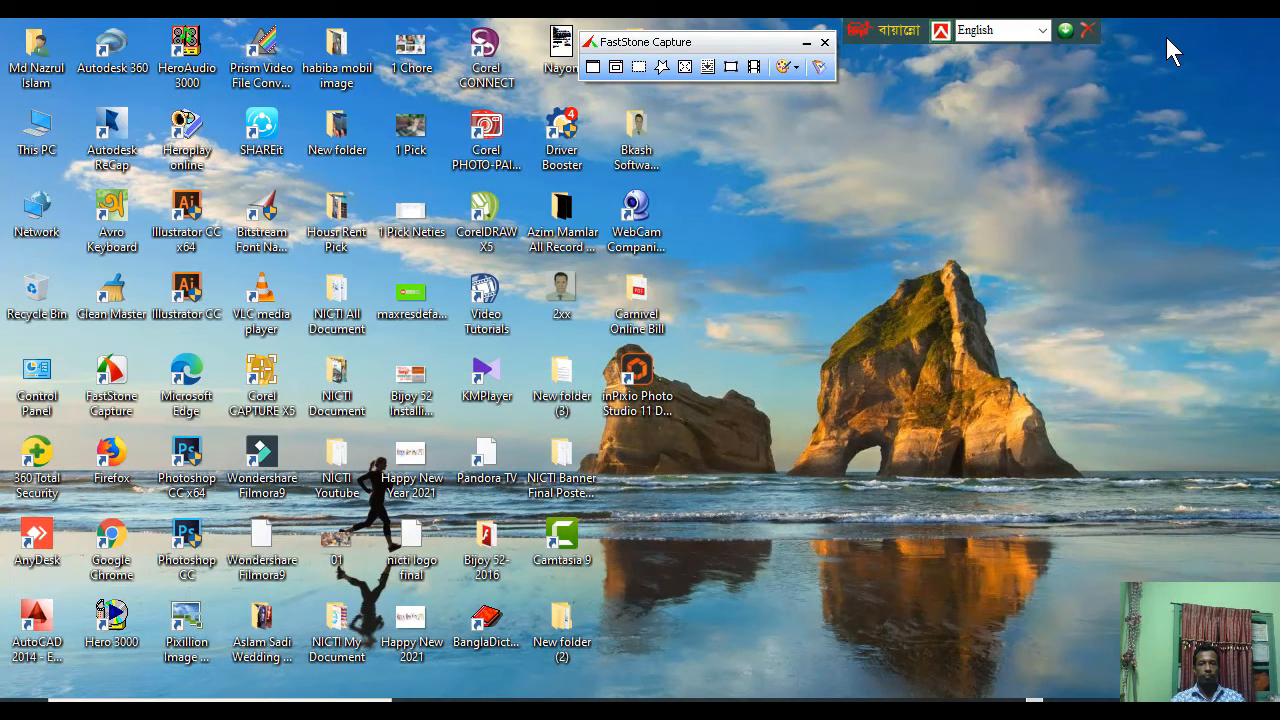
{"action": "left_click", "coordinate": [341, 480]}
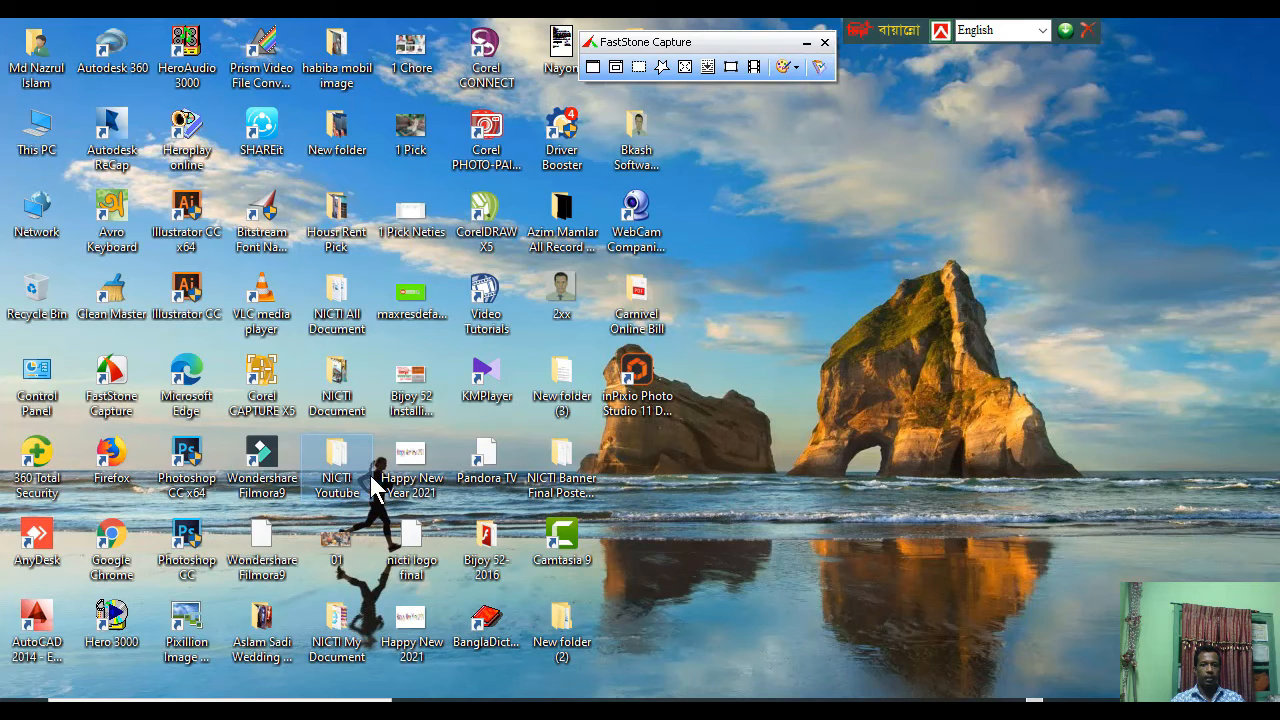
- Browse through the NICTI Youtube and Youtube Education Video 1.3.2020 folders to Image All and select the "Thumbnail Create for Illustrator" image
{"action": "left_click", "coordinate": [446, 452]}
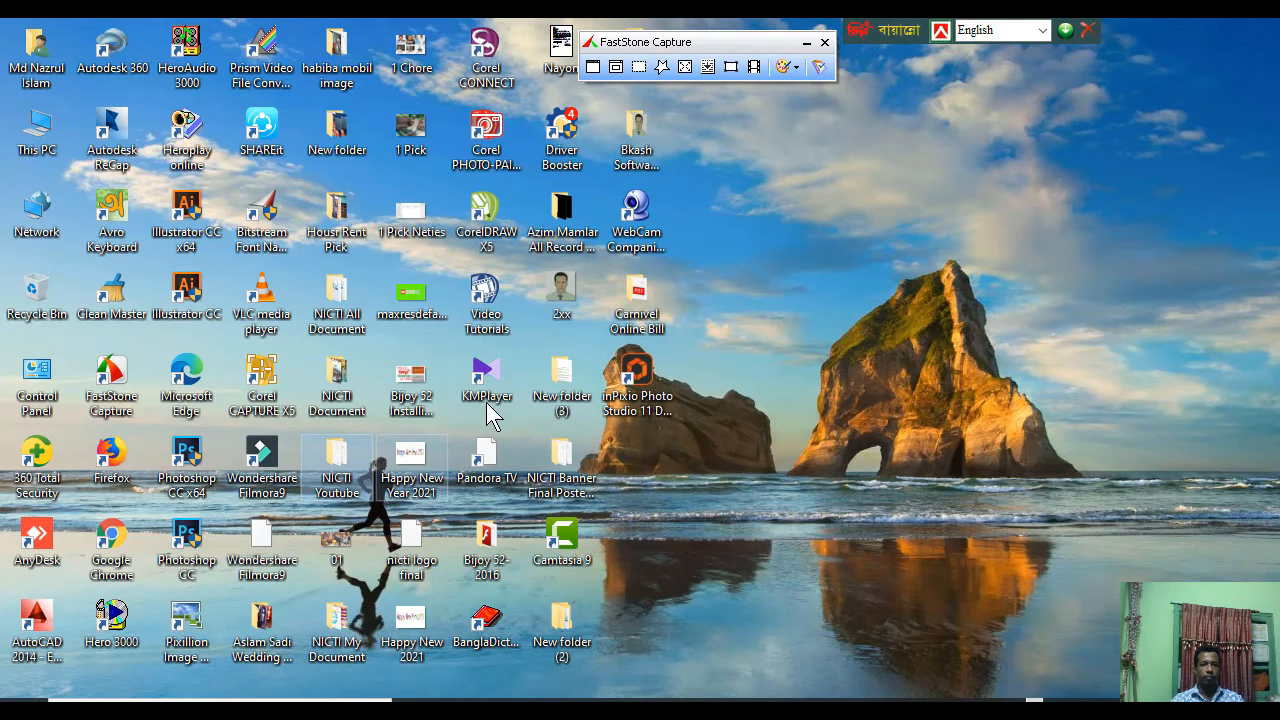
{"action": "double_click", "coordinate": [337, 464]}
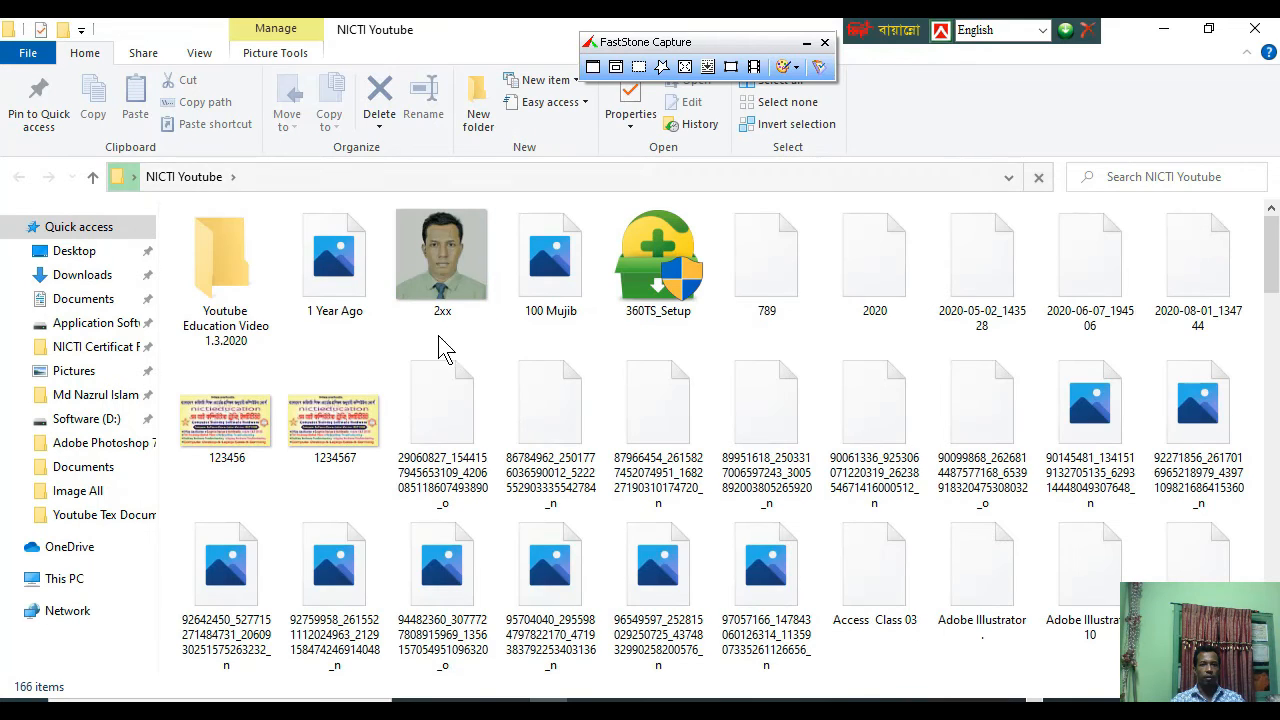
{"action": "double_click", "coordinate": [237, 288]}
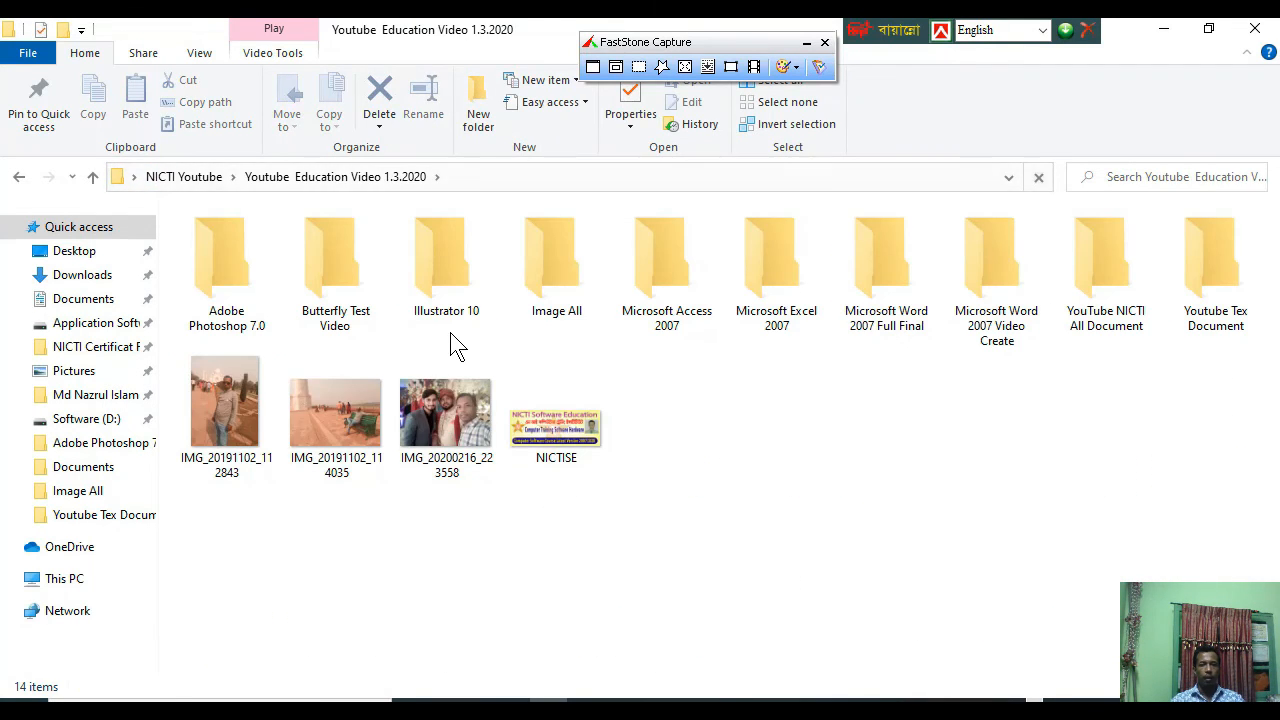
{"action": "mouse_move", "coordinate": [446, 369]}
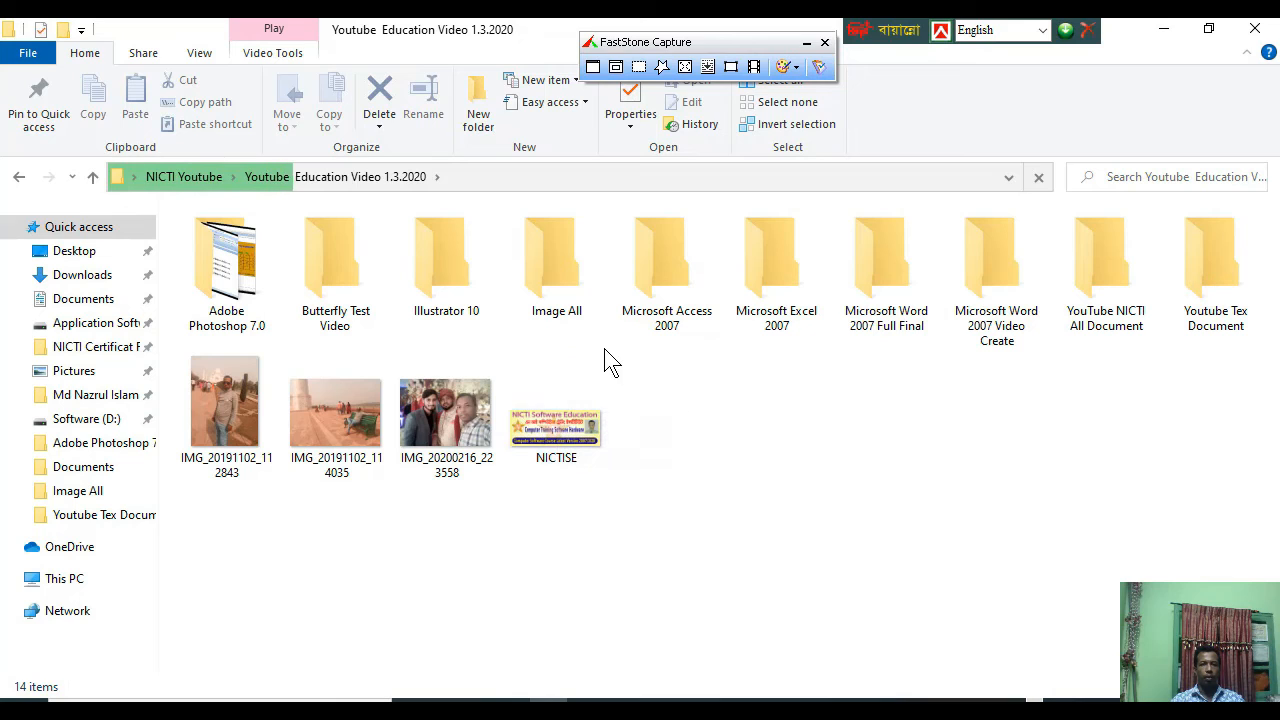
{"action": "left_click", "coordinate": [559, 300]}
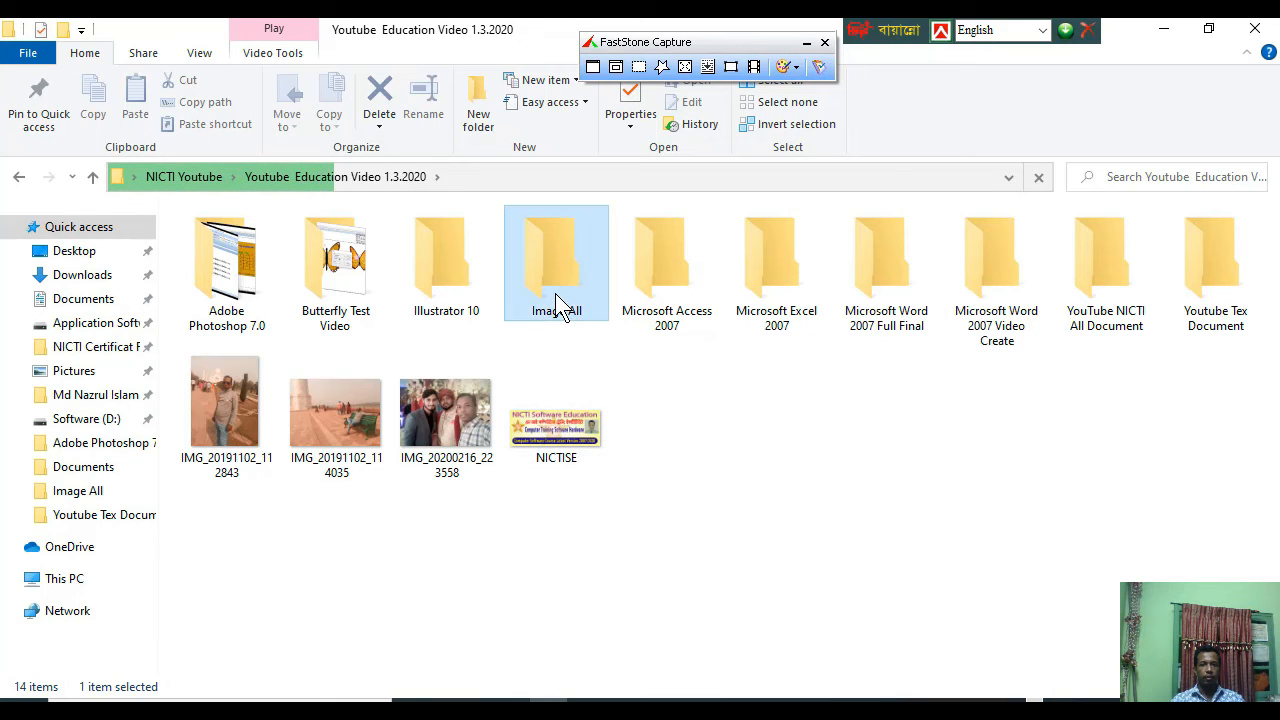
{"action": "double_click", "coordinate": [559, 306]}
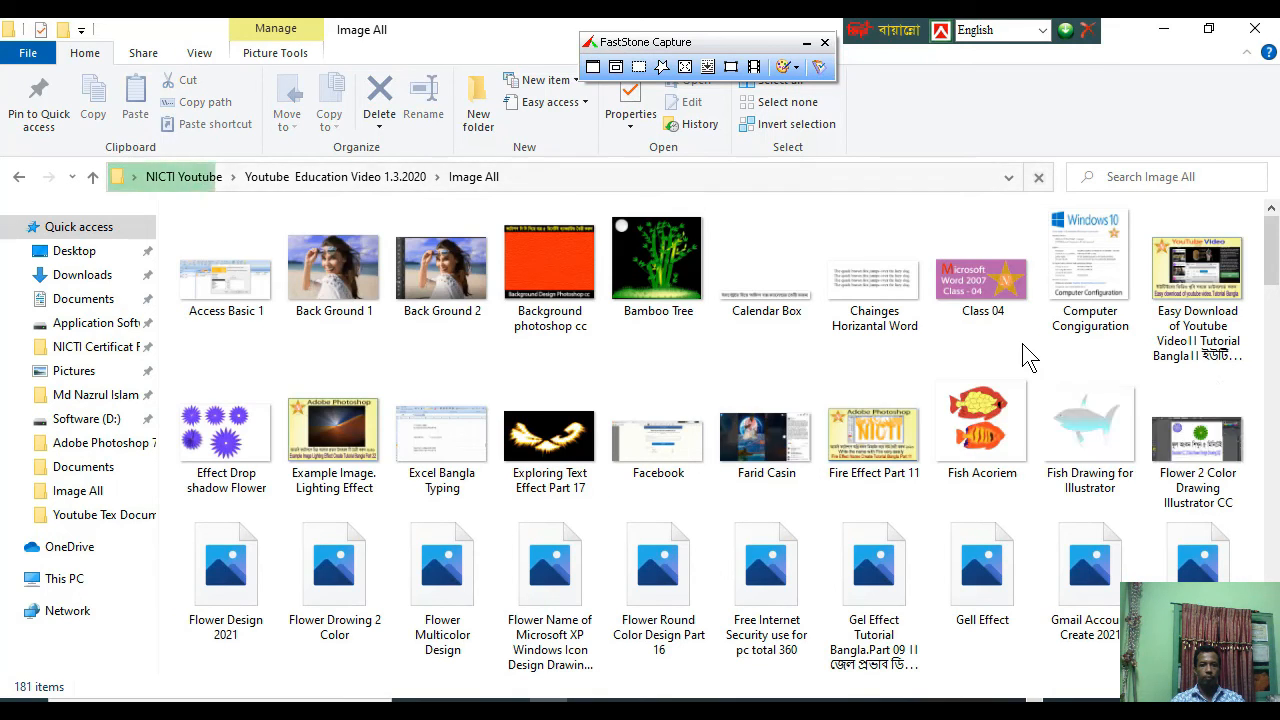
{"action": "scroll", "coordinate": [1023, 354], "scroll_direction": "down", "scroll_amount": 15}
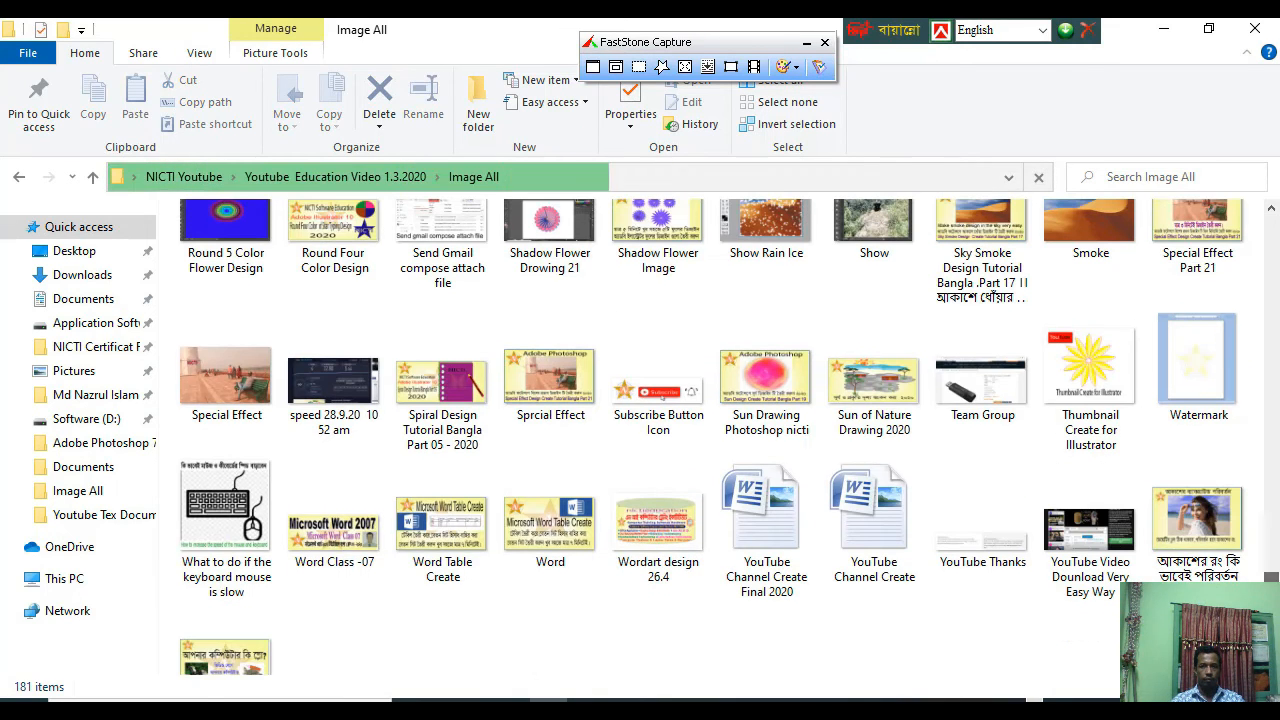
{"action": "left_click", "coordinate": [1093, 376]}
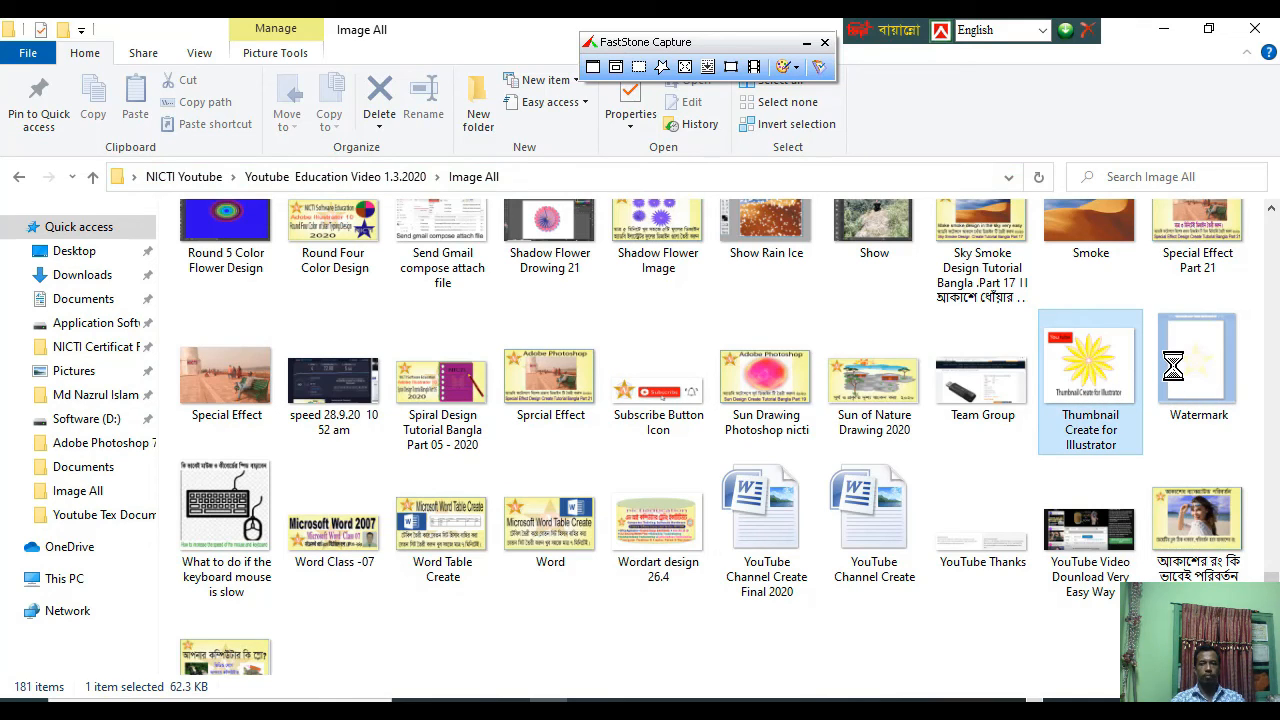